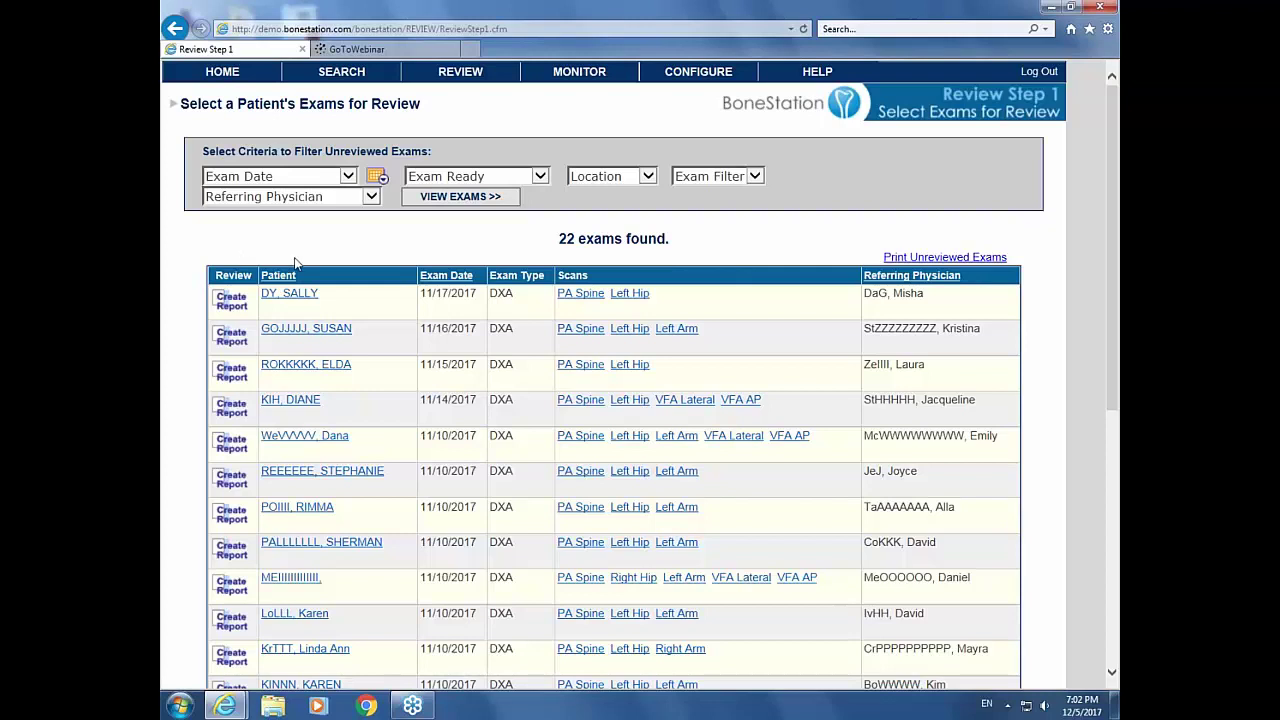
Refresh the unreviewed exam list and start a report for the top 11/17/2017 DXA exam
left_click(488, 199)
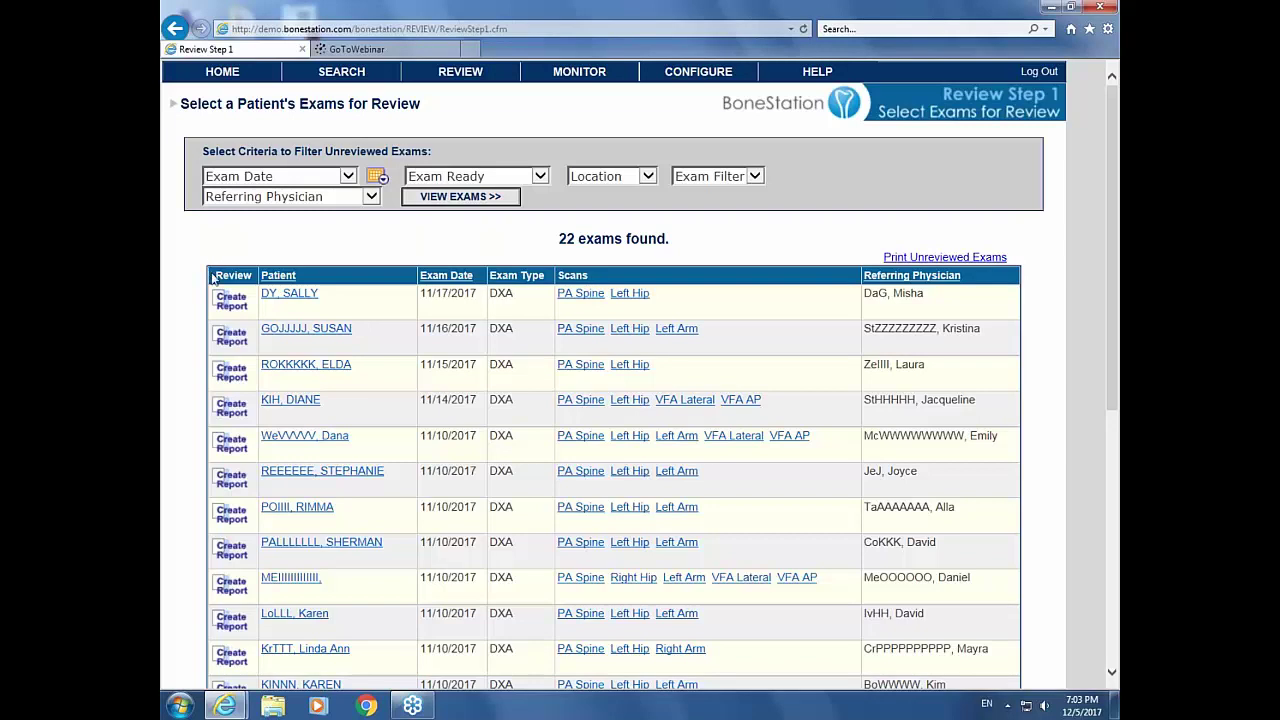
left_click(232, 300)
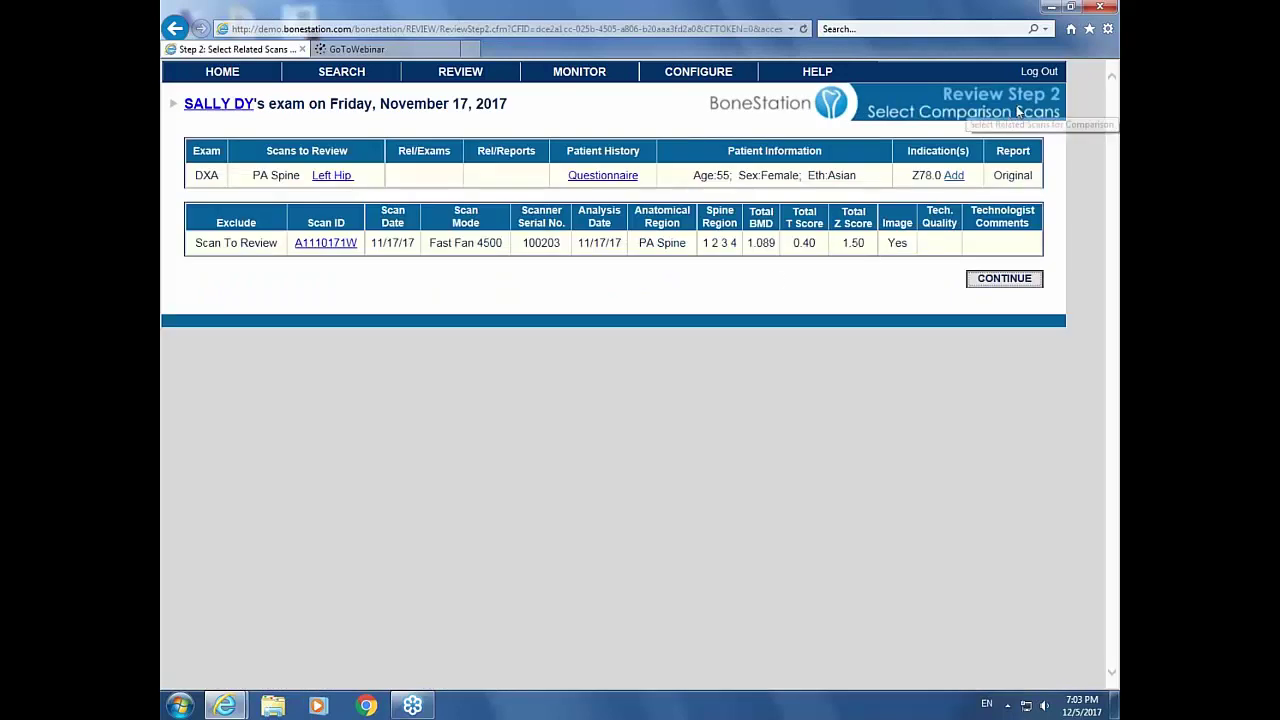
Continue to the PA Spine scan's quality assessment showing L1–L4 and Total T-score 0.40
left_click(984, 285)
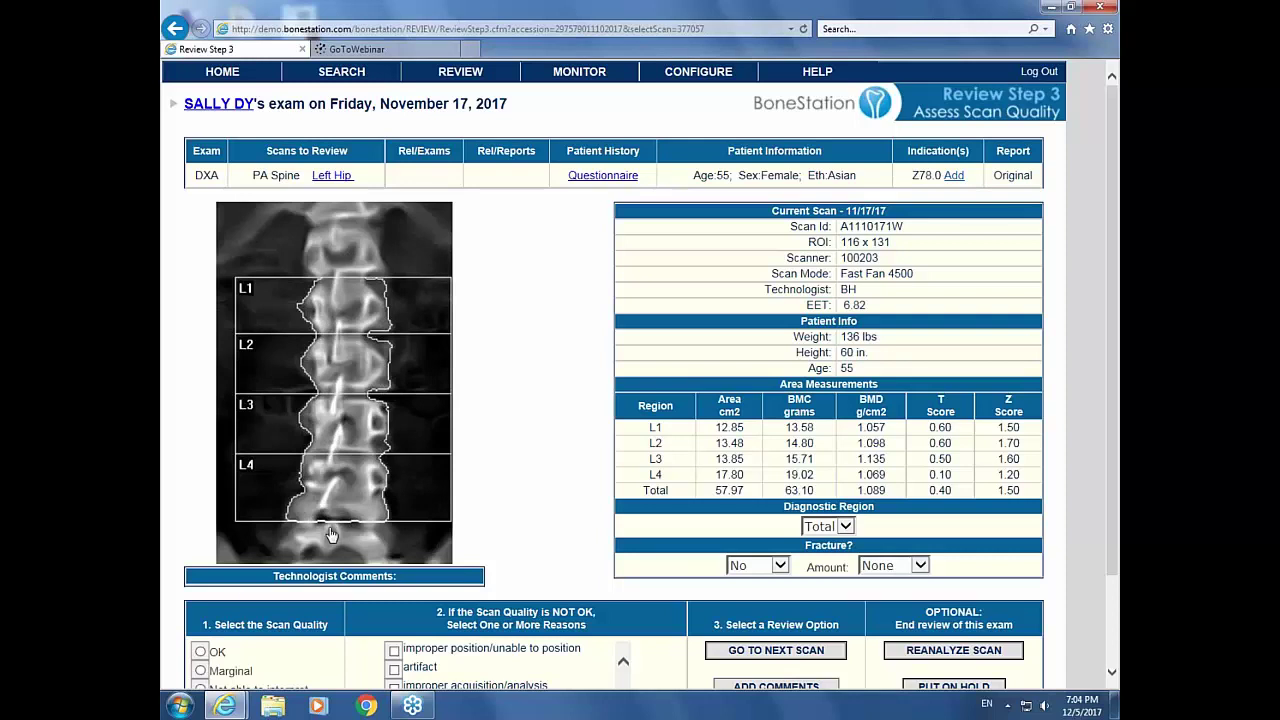
Rate the PA Spine scan quality OK and continue to the Left Hip scan's comparison step
left_click(204, 652)
left_click(772, 651)
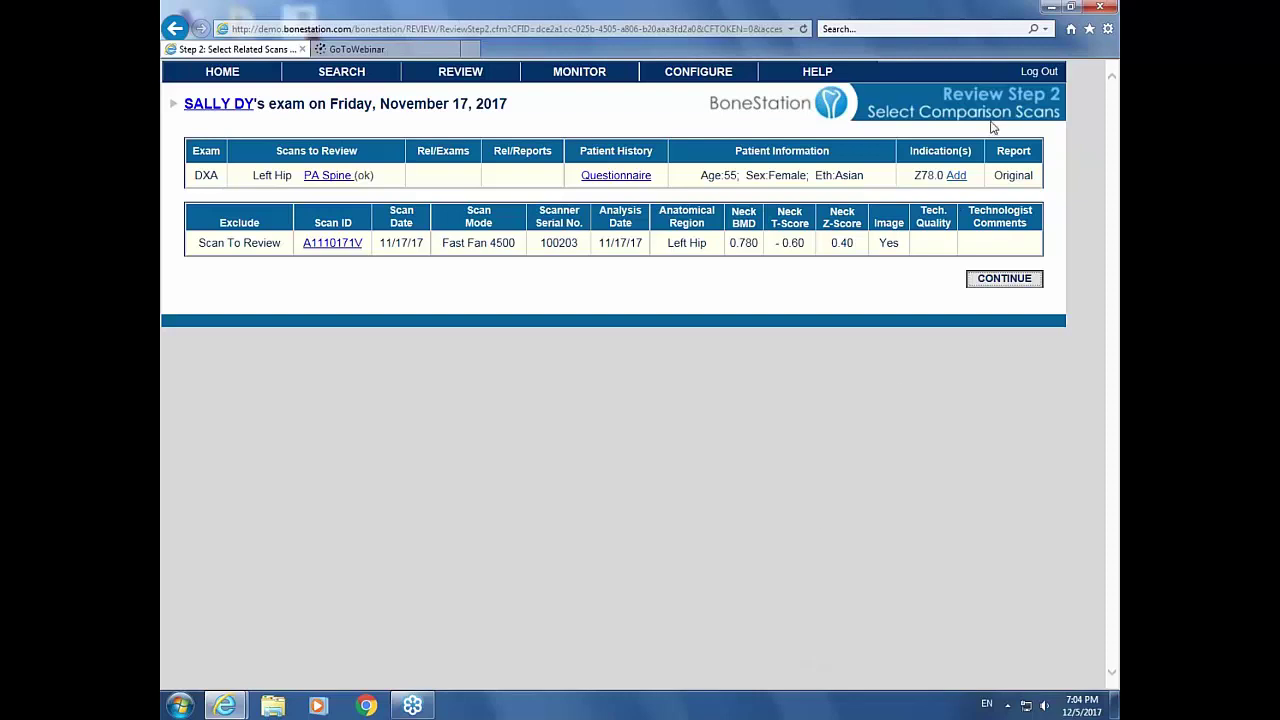
left_click(976, 286)
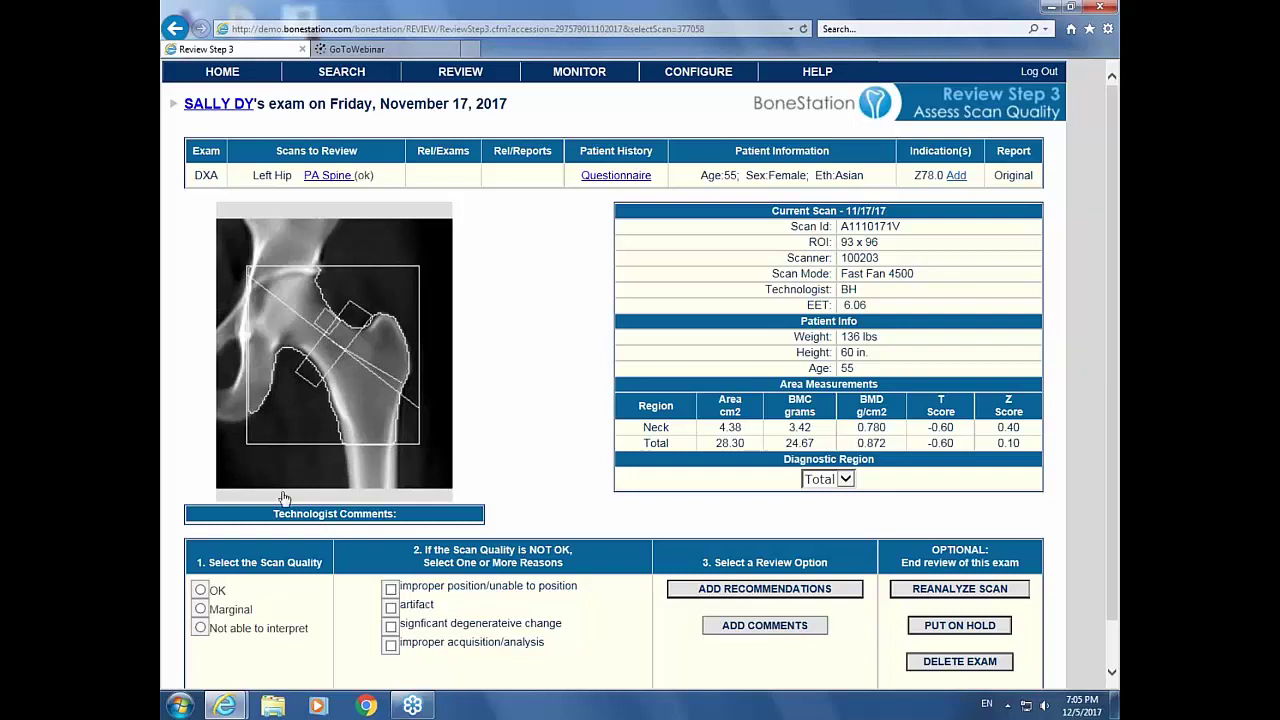
Rate the Left Hip scan OK and open the recommendations showing the normal-BMD assessment
left_click(200, 590)
left_click(759, 593)
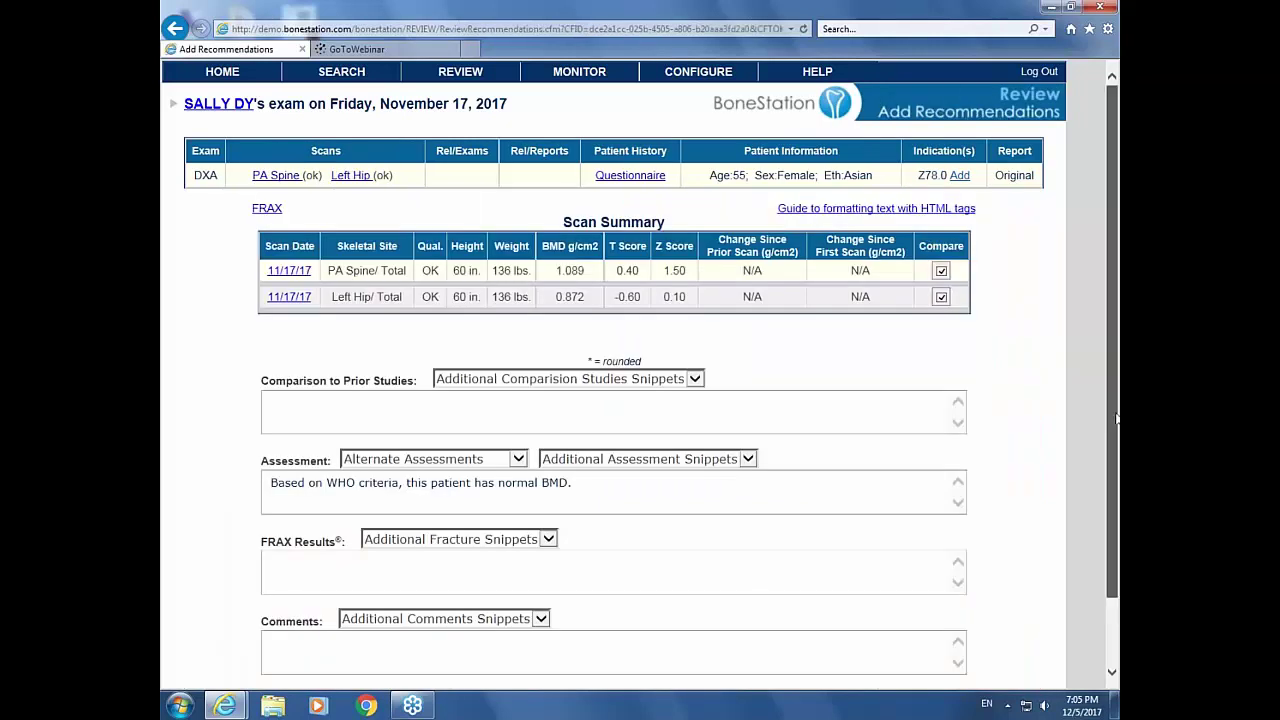
mouse_move(1117, 419)
left_mouse_down()
mouse_move(1100, 479)
mouse_move(1108, 424)
left_mouse_up()
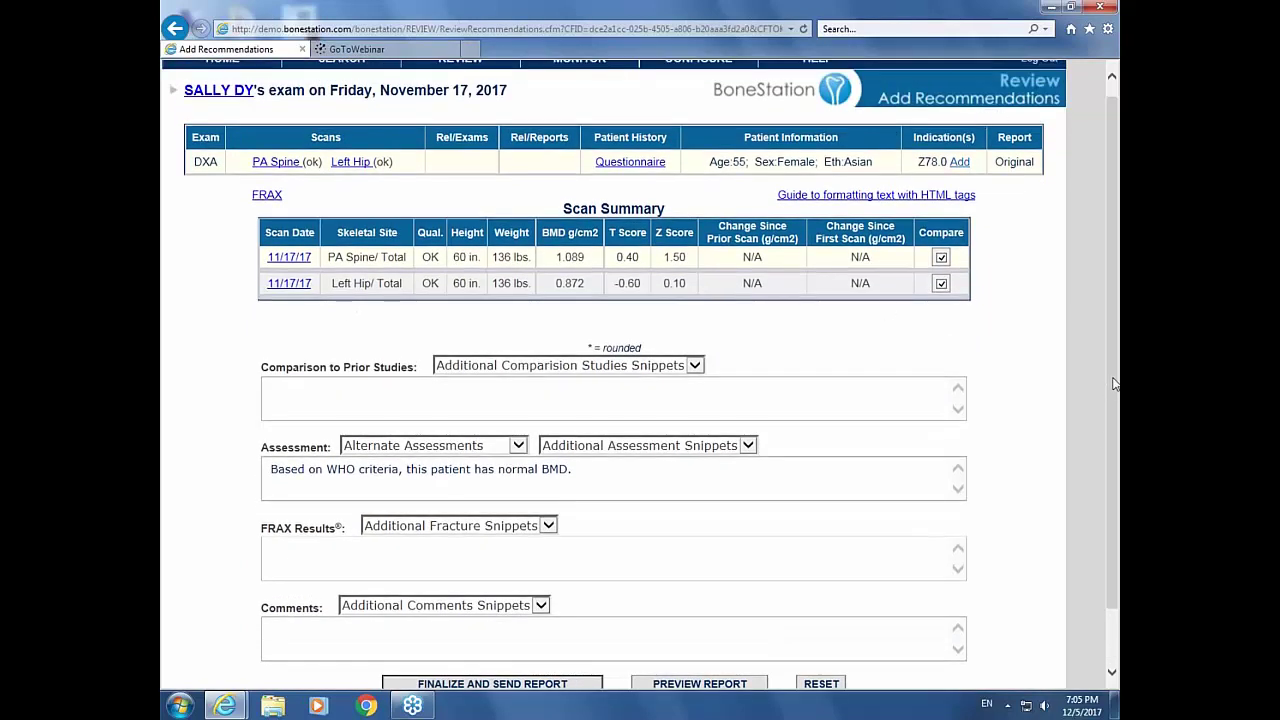
scroll(1115, 382, "down", 1)
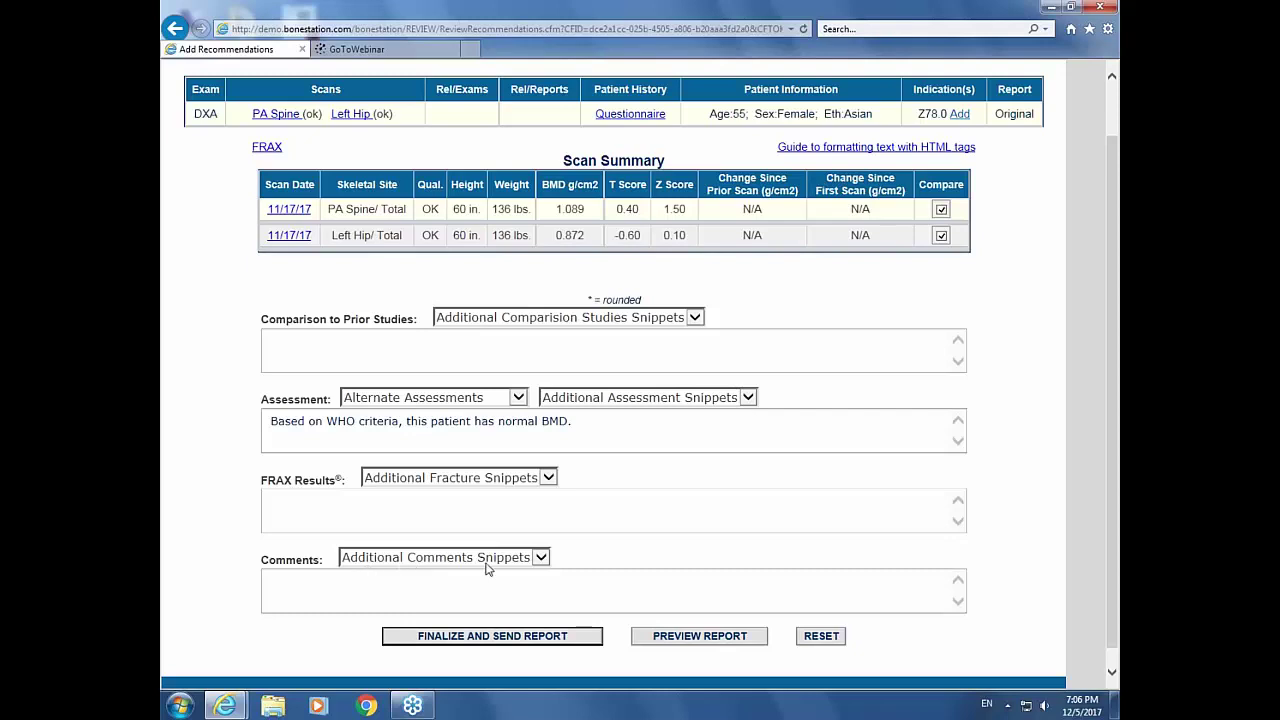
Look over the comment snippets without adding one, then preview the bone density report
left_click(544, 557)
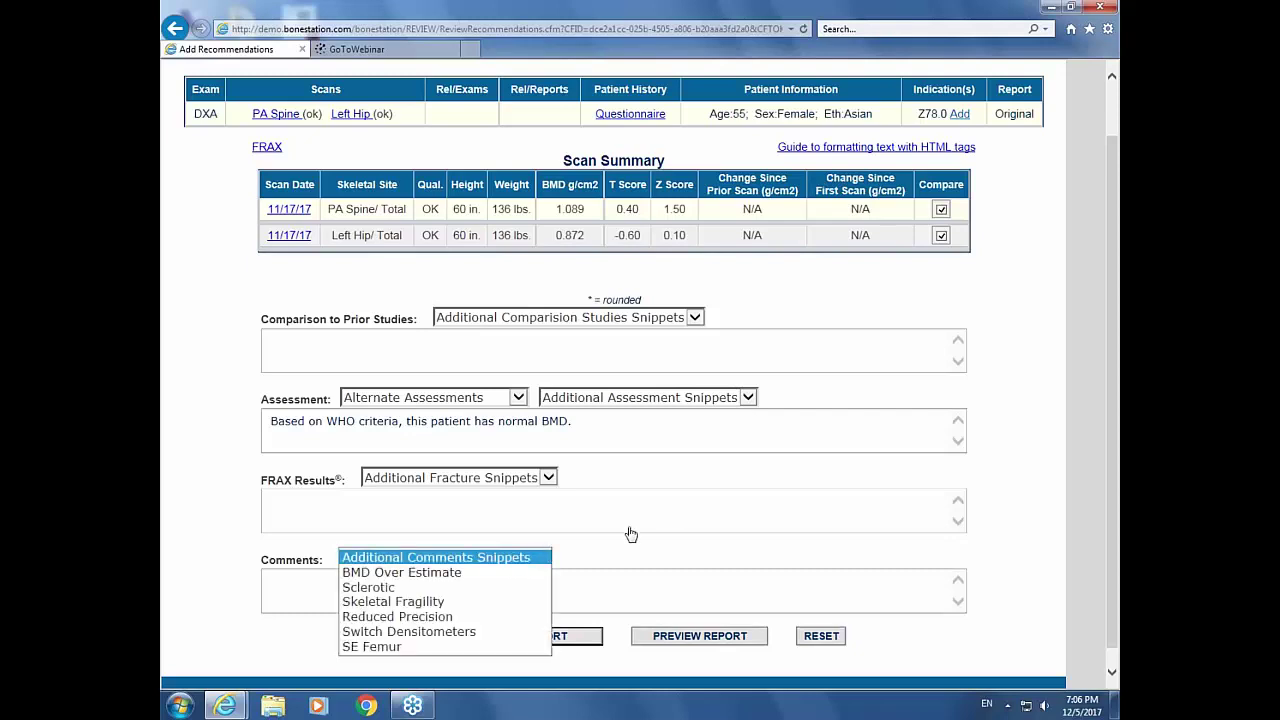
left_click(590, 556)
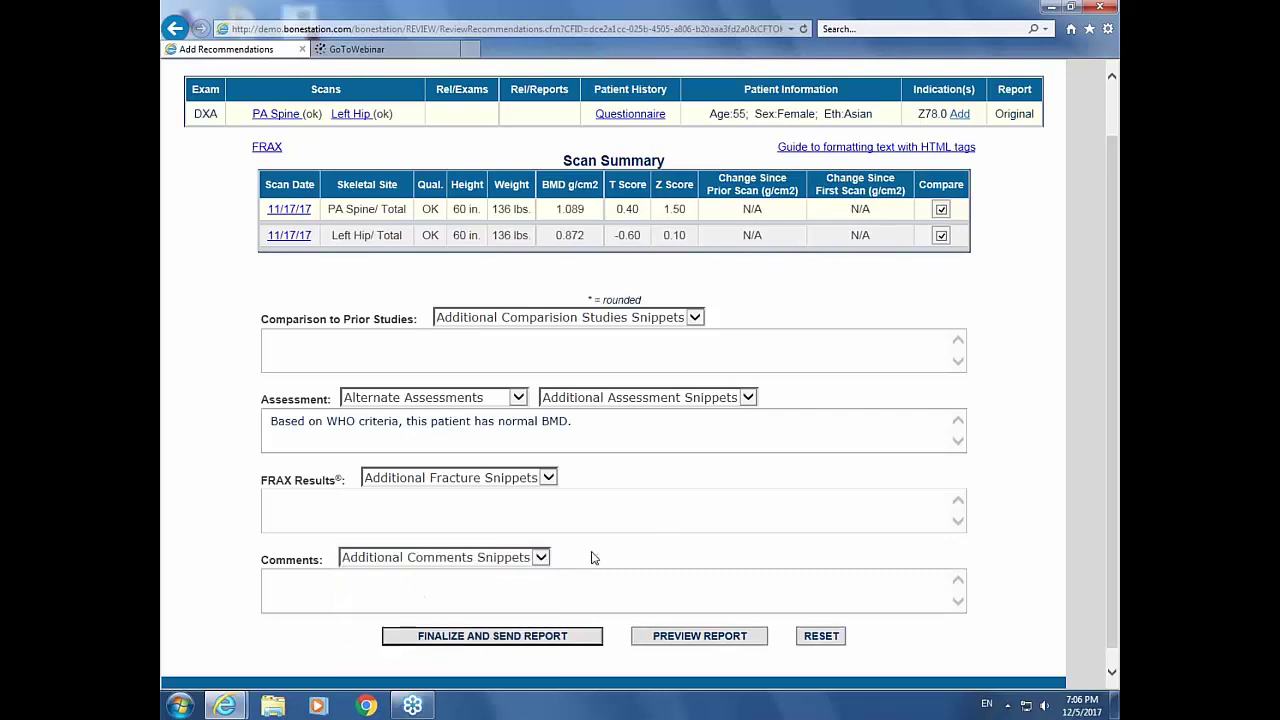
left_click(686, 641)
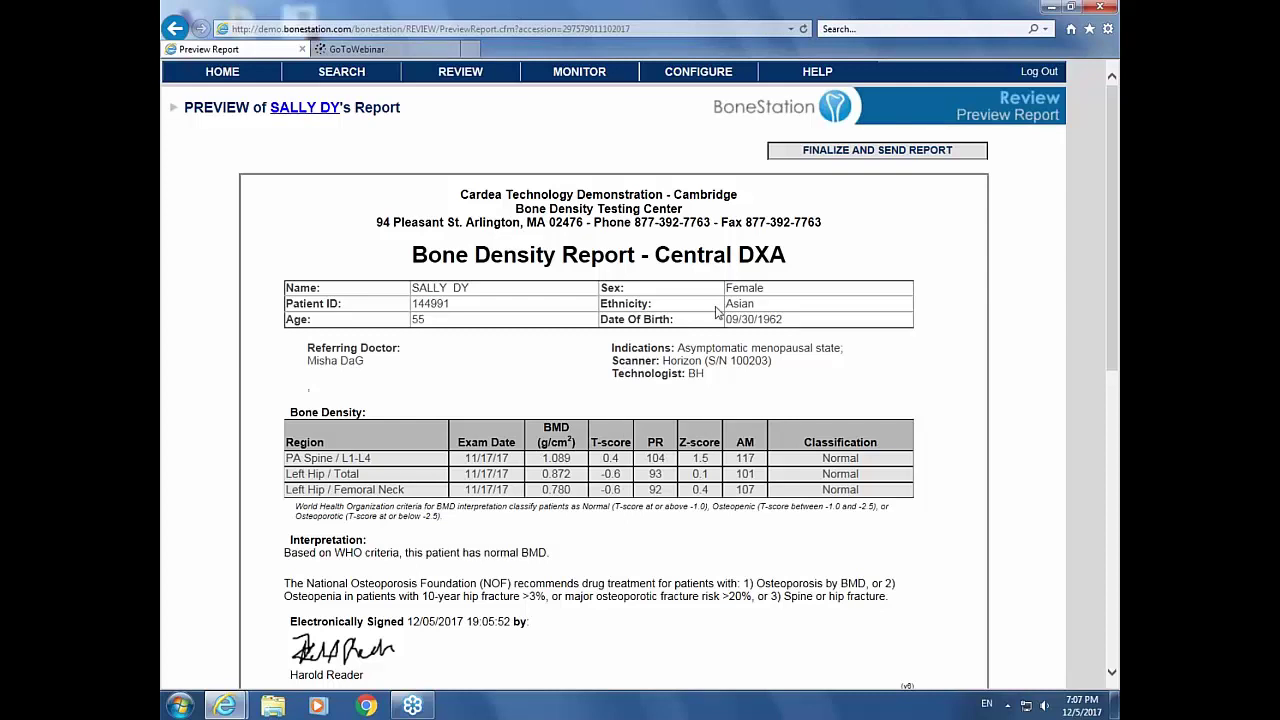
Finalize and send the 11/17/2017 exam report, leaving 21 unreviewed exams
left_click(848, 152)
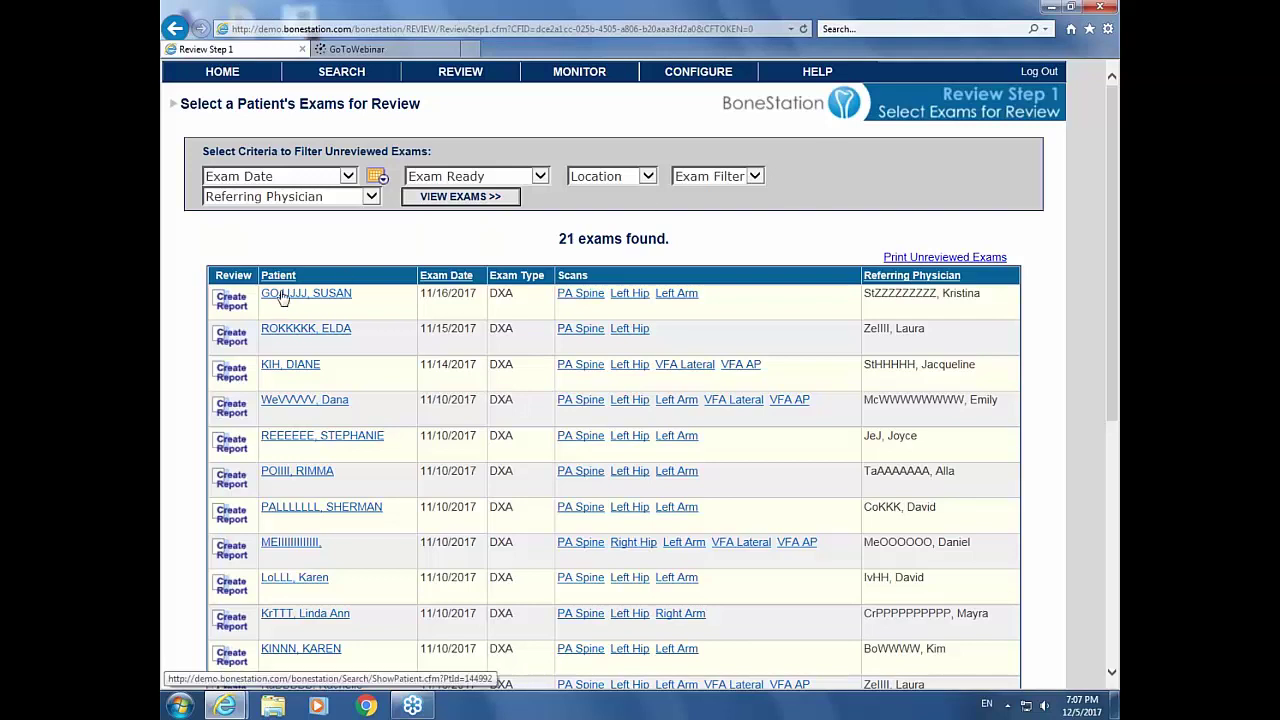
Start a report for the 11/16/2017 exam and reach its PA Spine quality check (T-score −2.00)
left_click(236, 298)
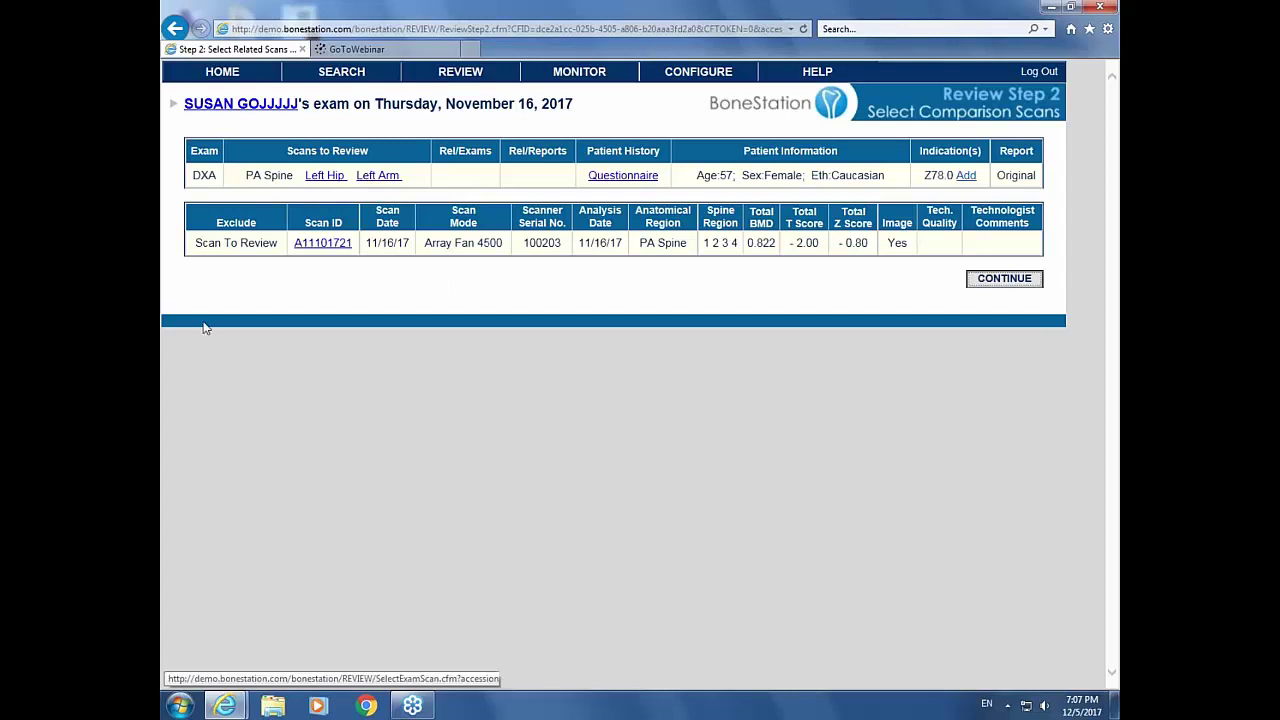
left_click(1004, 278)
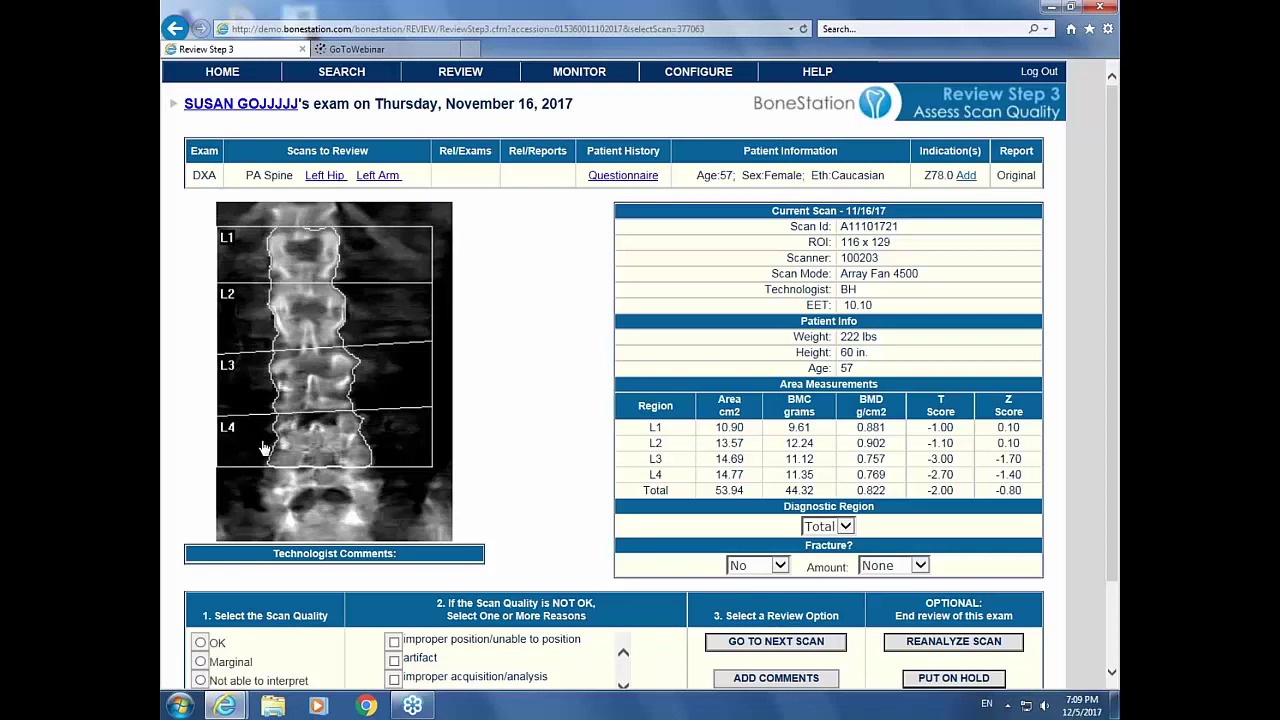
Rate the 11/16/2017 PA Spine scan OK and advance to the Left Hip scan
left_click(201, 645)
left_click(775, 642)
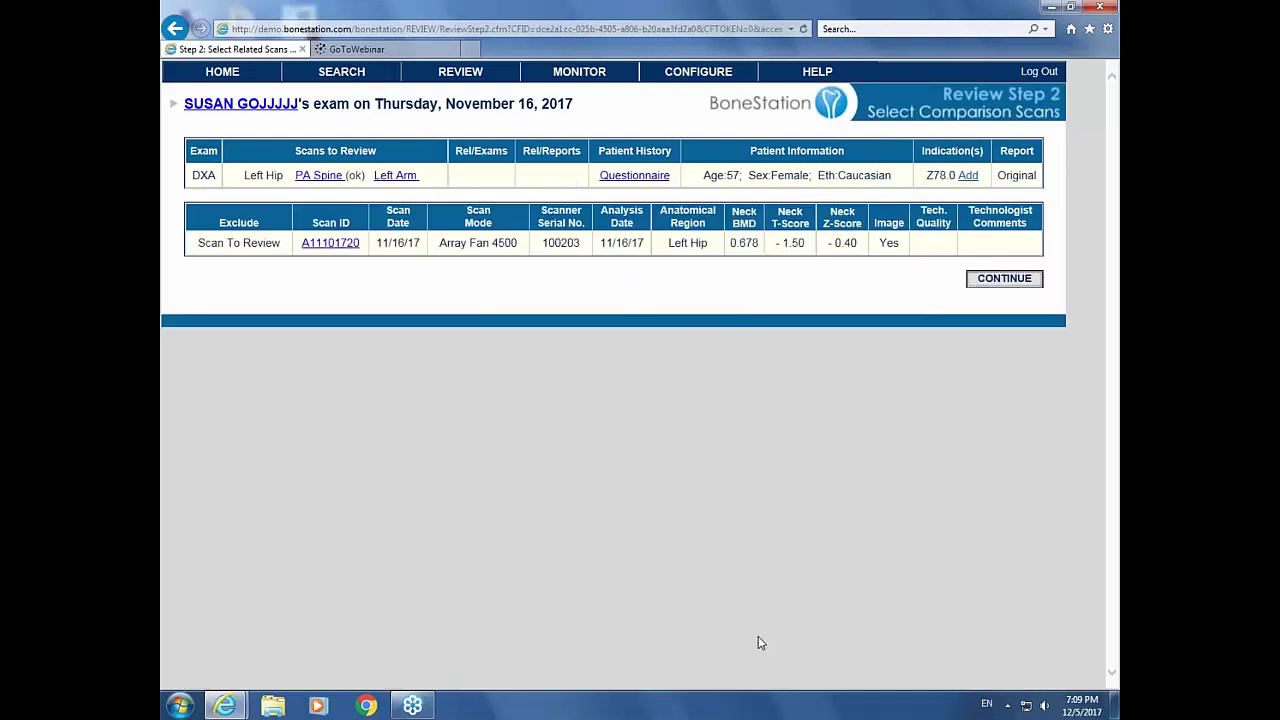
Rate the Left Hip scan (neck T-score −1.50) OK and advance to the Left Arm scan
left_click(1004, 279)
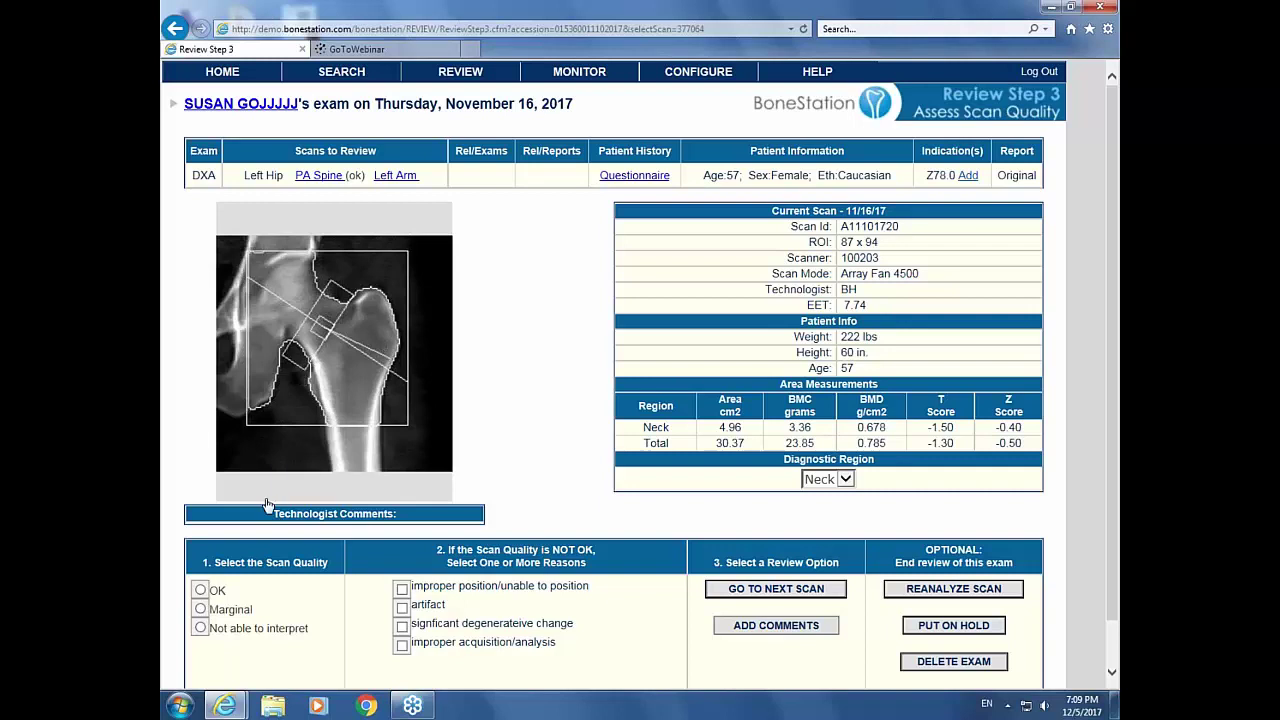
left_click(200, 590)
left_click(772, 590)
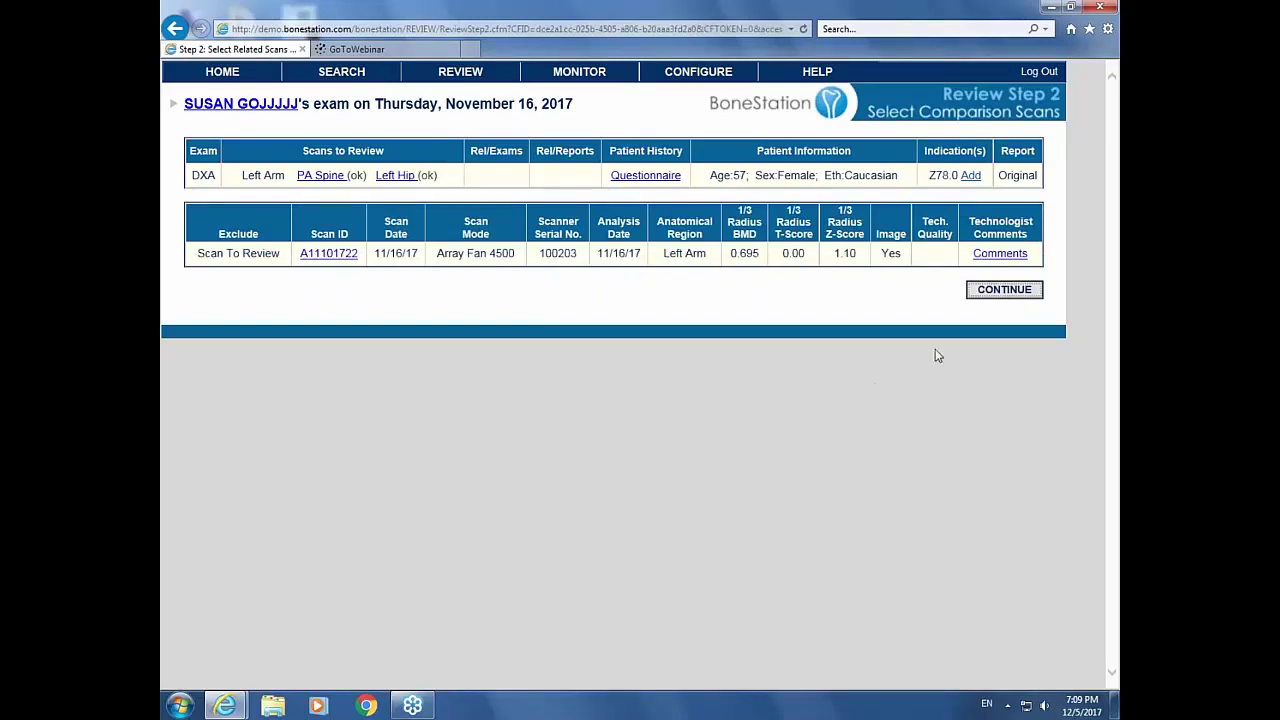
Rate the Left Arm scan OK and open recommendations showing osteopenia and FRAX 0.5% hip, 6.2% major
left_click(1022, 292)
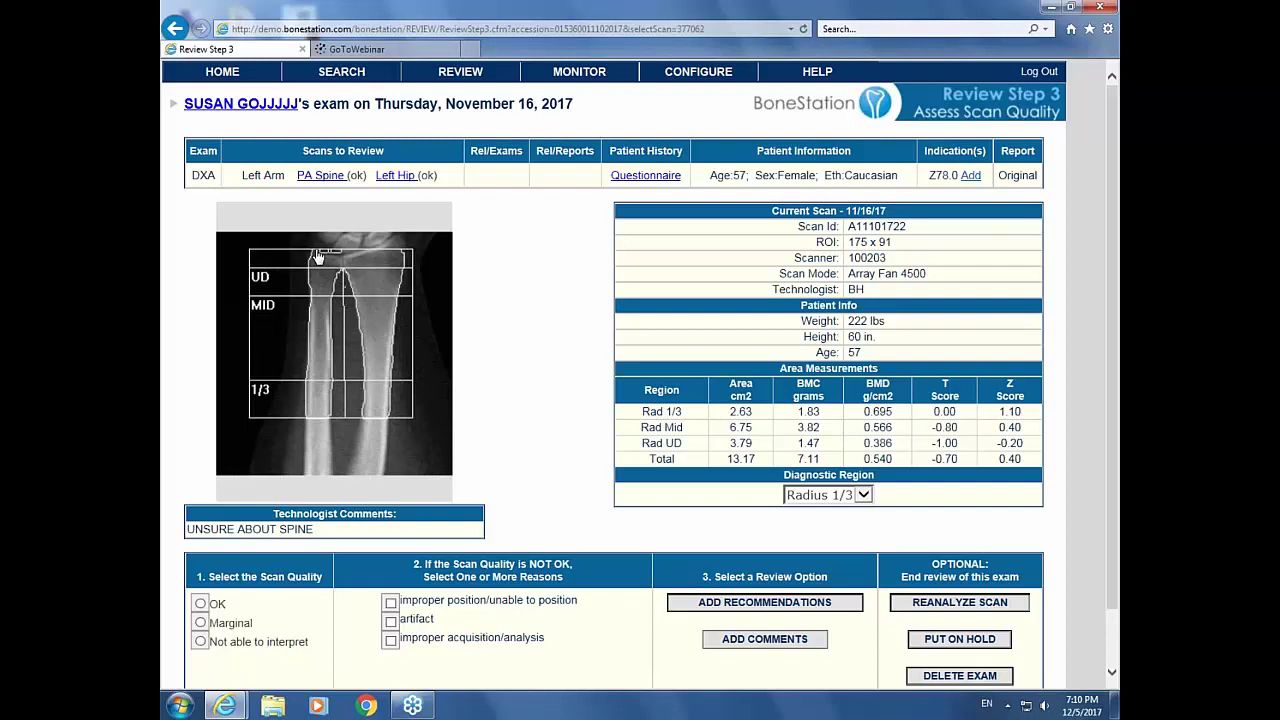
left_click(201, 606)
left_click(752, 604)
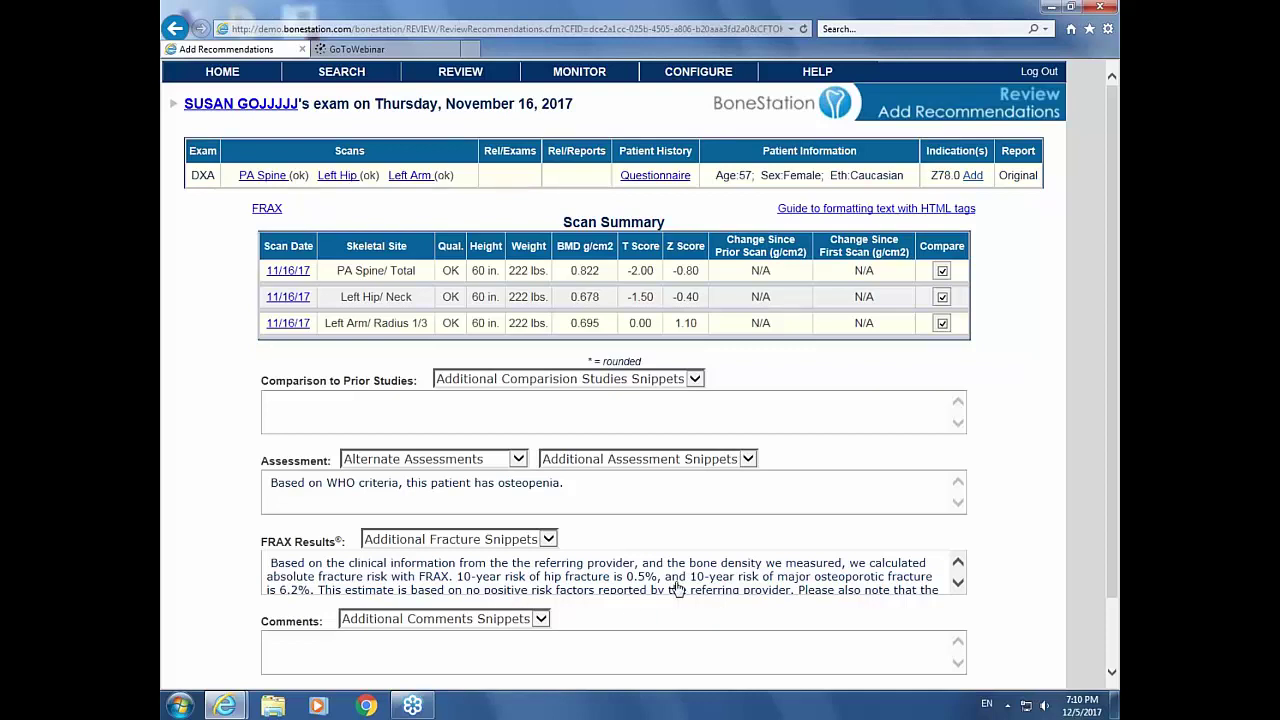
left_click(958, 582)
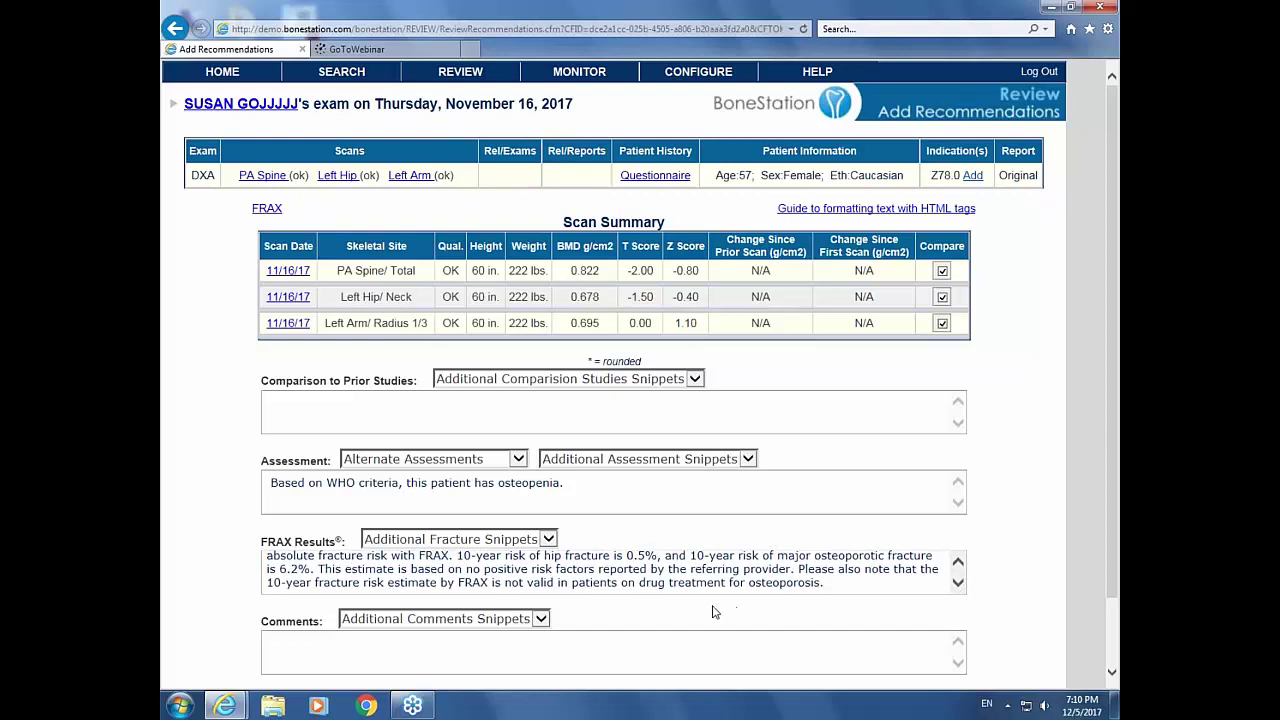
left_click_drag(1116, 443, 1107, 491)
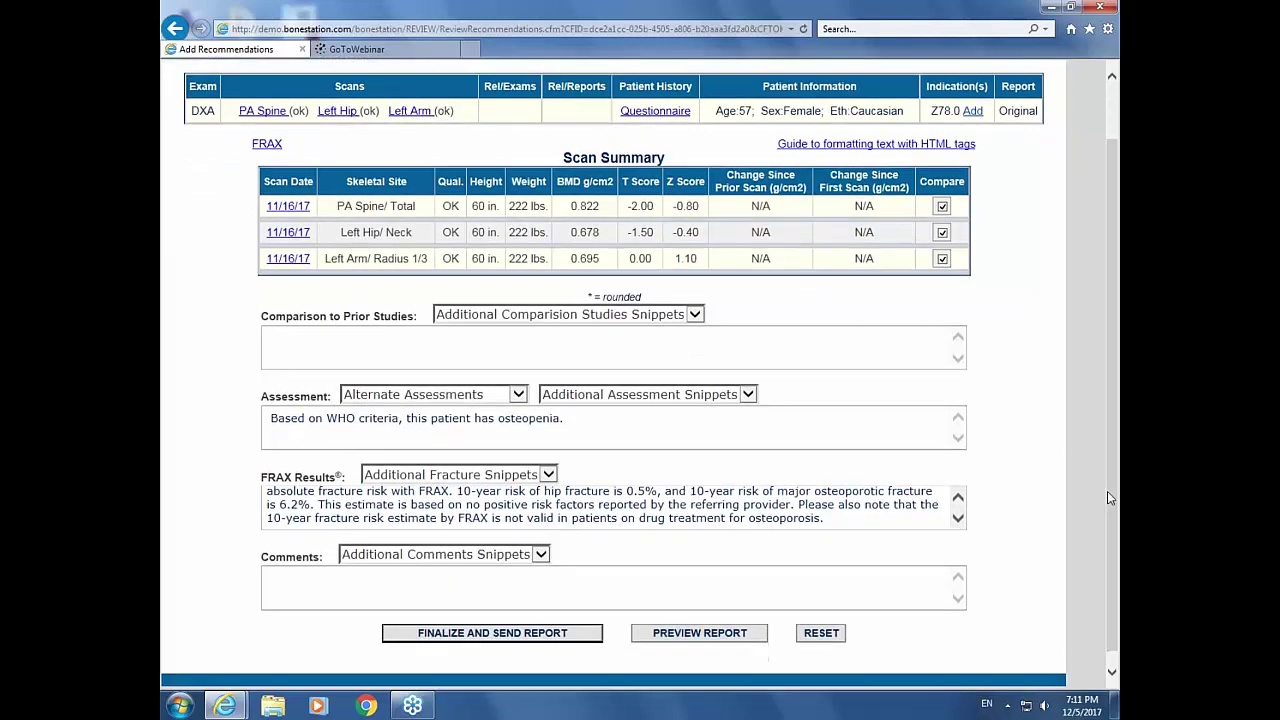
Insert the BMD Over Estimate snippet and replace its final period with ', so forearm BMD is reported as well.'
left_click(541, 556)
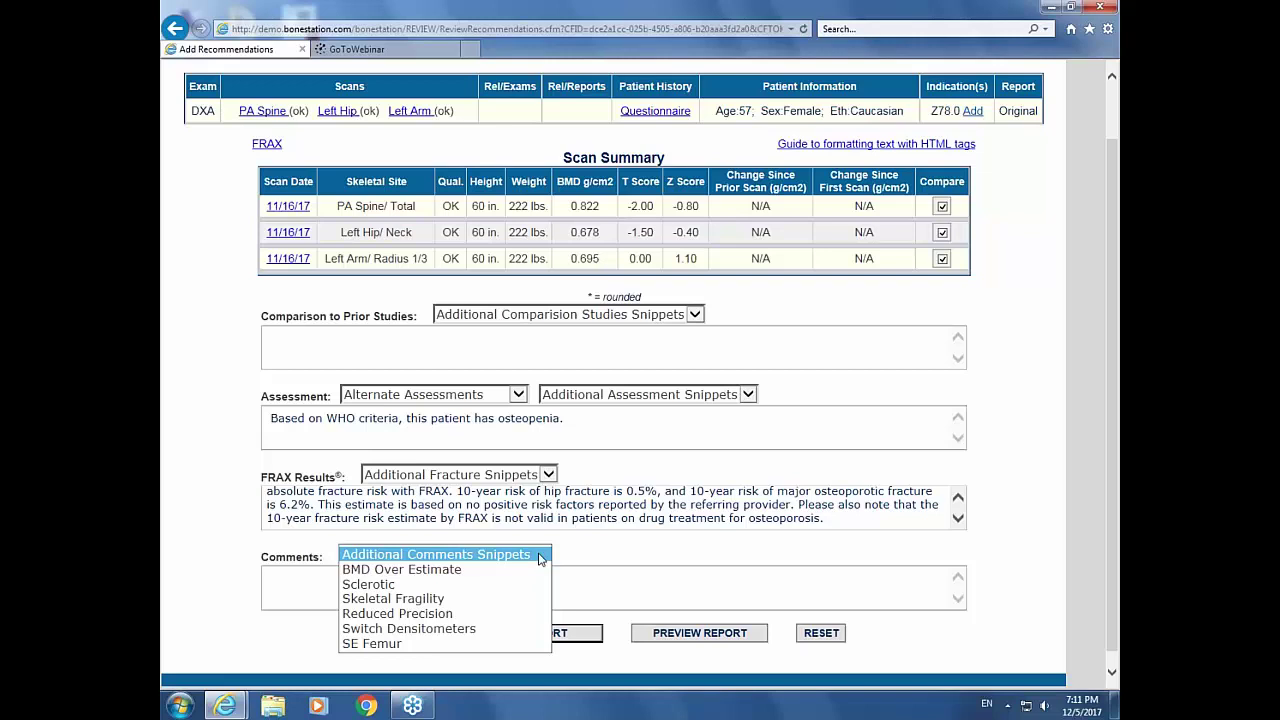
left_click(452, 570)
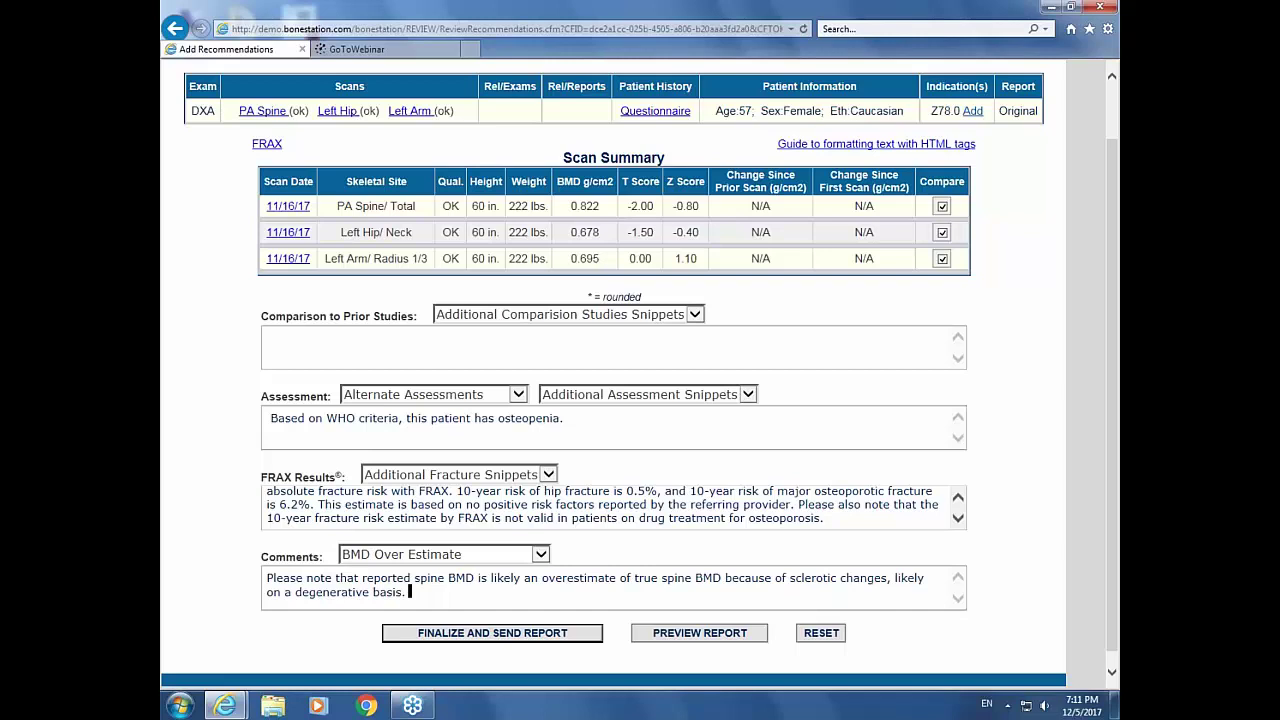
key("BackSpace")
key("BackSpace")
type(", so forerrm BMD is reported as w")
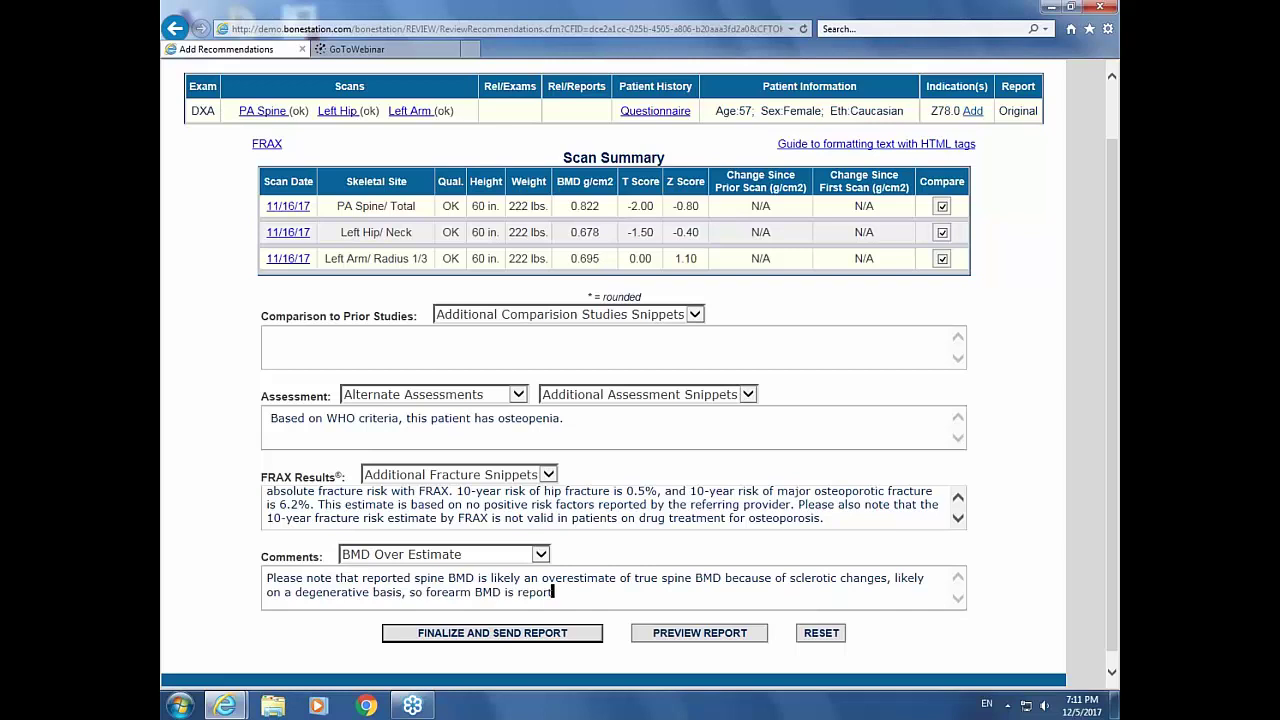
type("ell.")
Preview the bone density report, scrolling through its interpretation and forearm BMD note, then back up
left_click(693, 634)
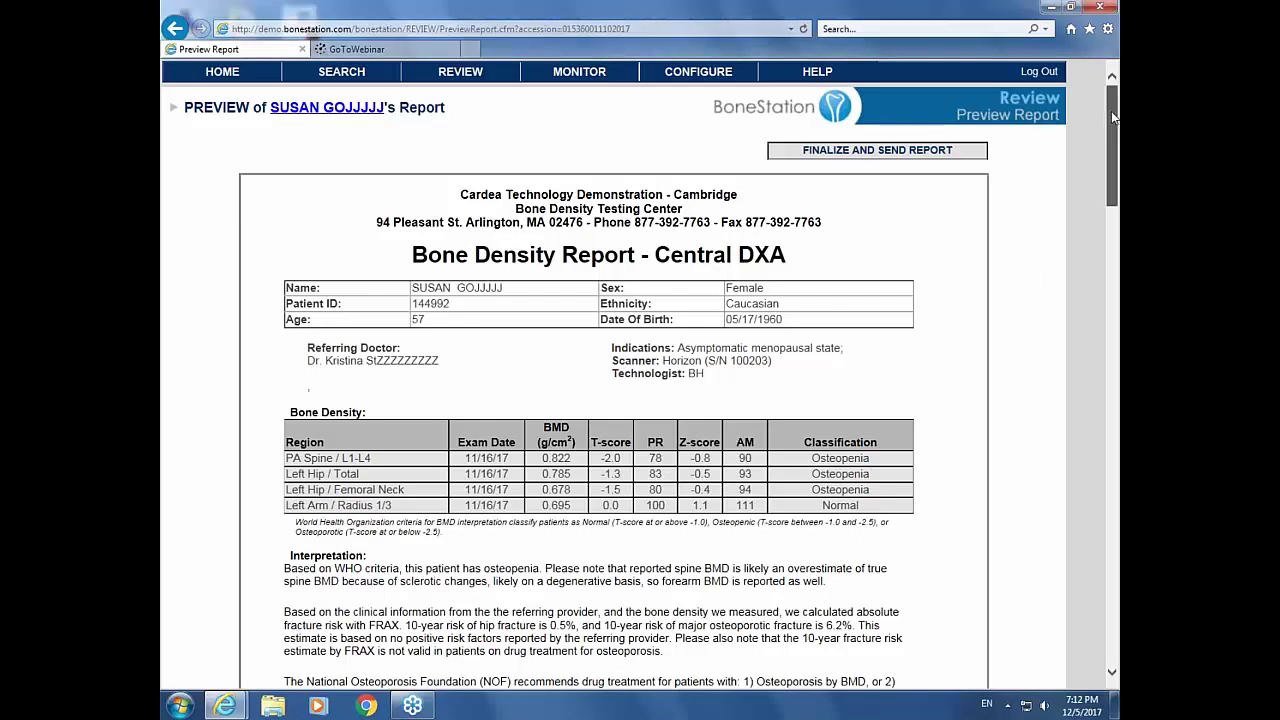
mouse_move(1112, 117)
left_mouse_down()
mouse_move(1020, 483)
mouse_move(1040, 411)
left_mouse_up()
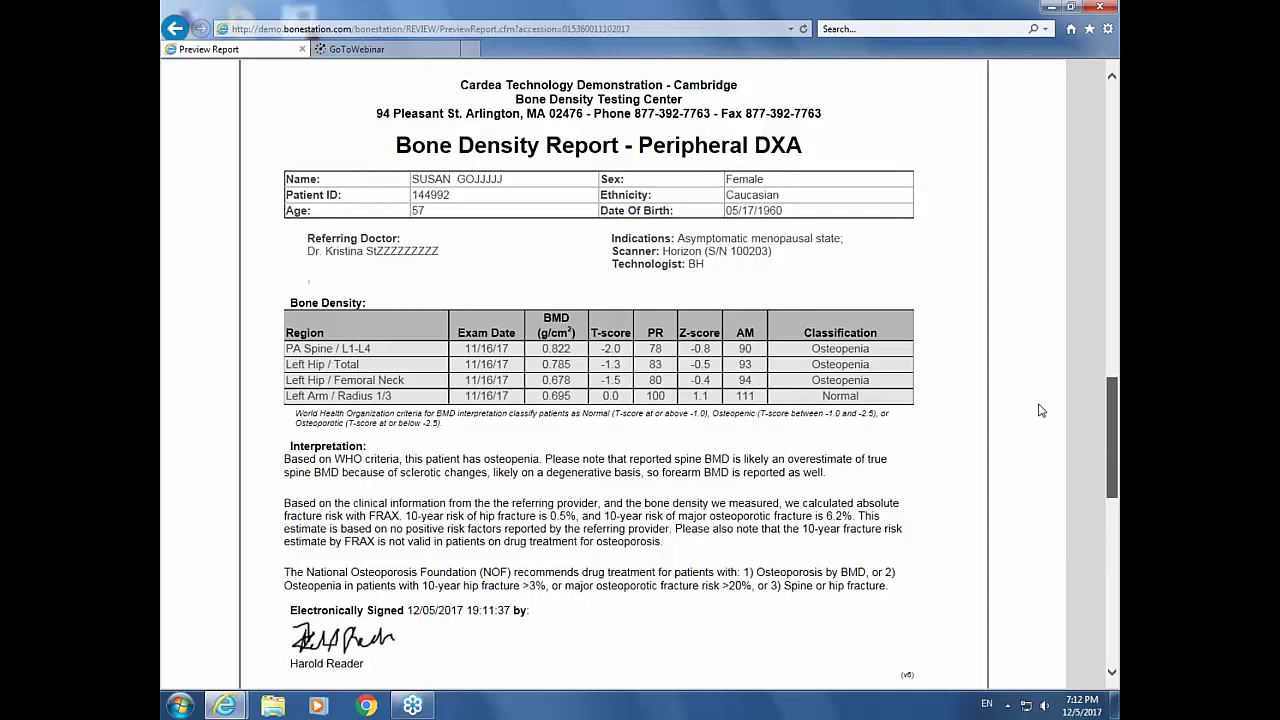
scroll(1040, 410, "down", 10)
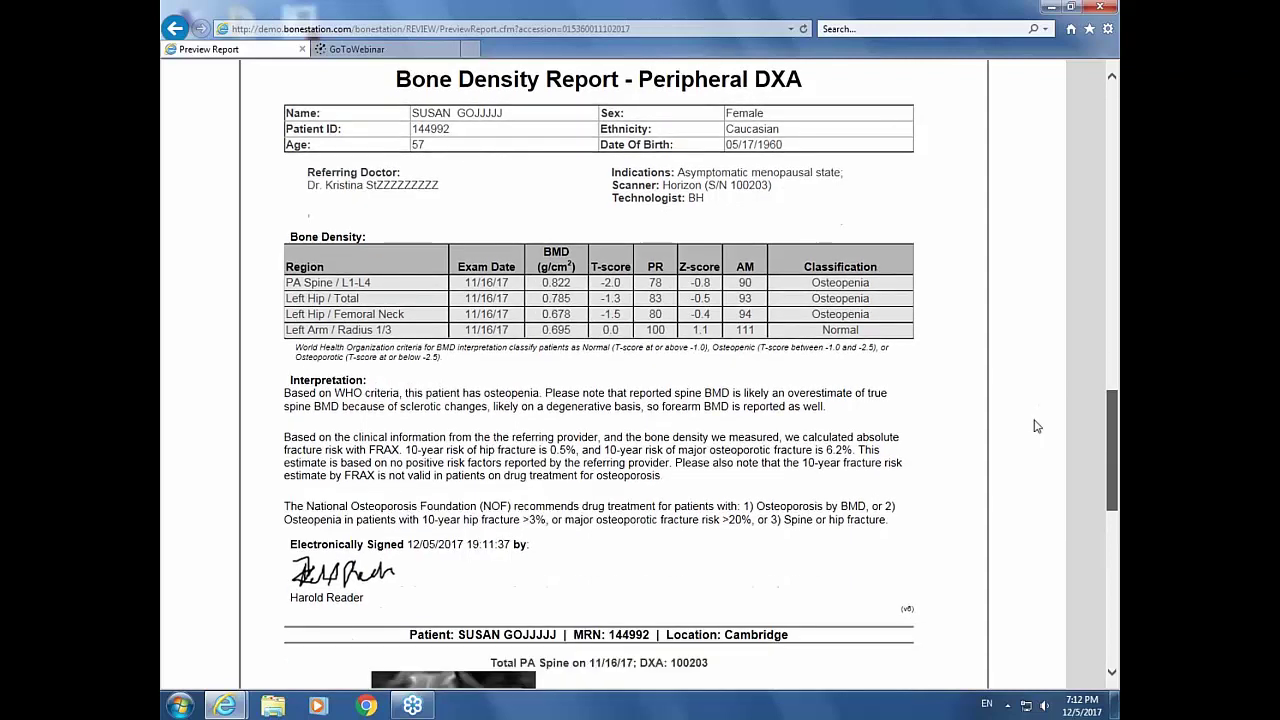
scroll(1019, 573, "up", 15)
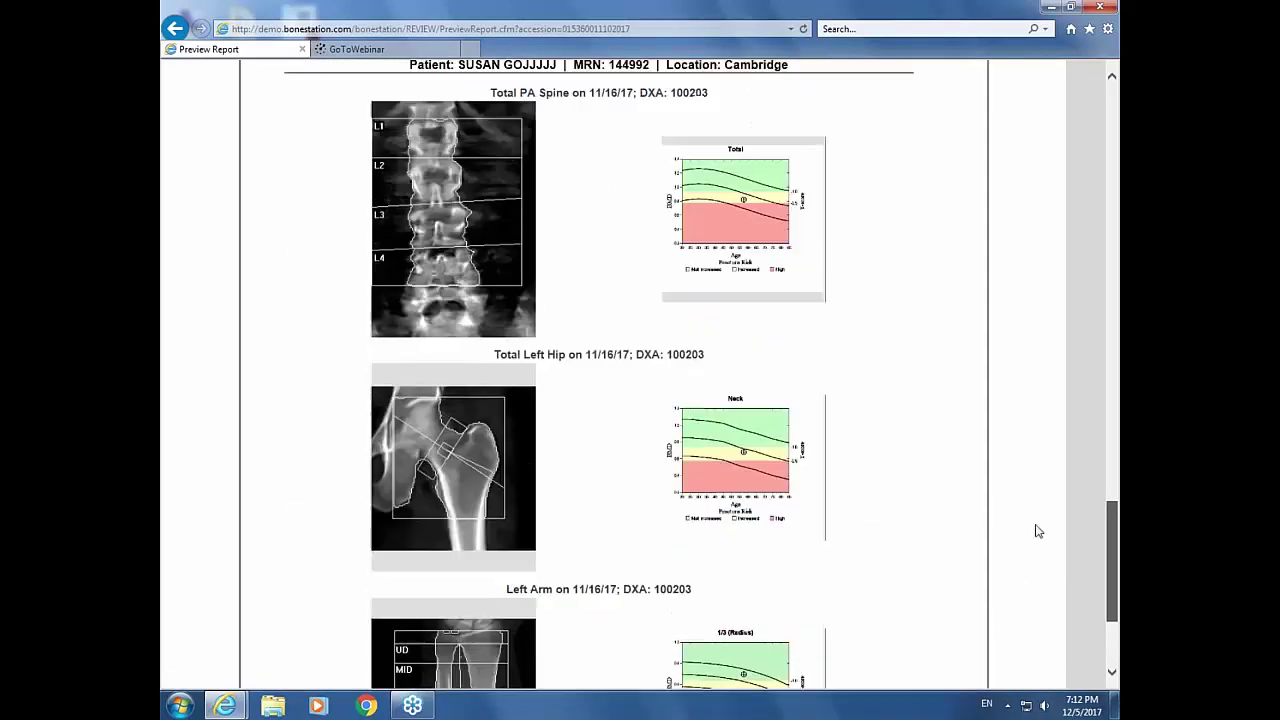
scroll(1069, 391, "up", 12)
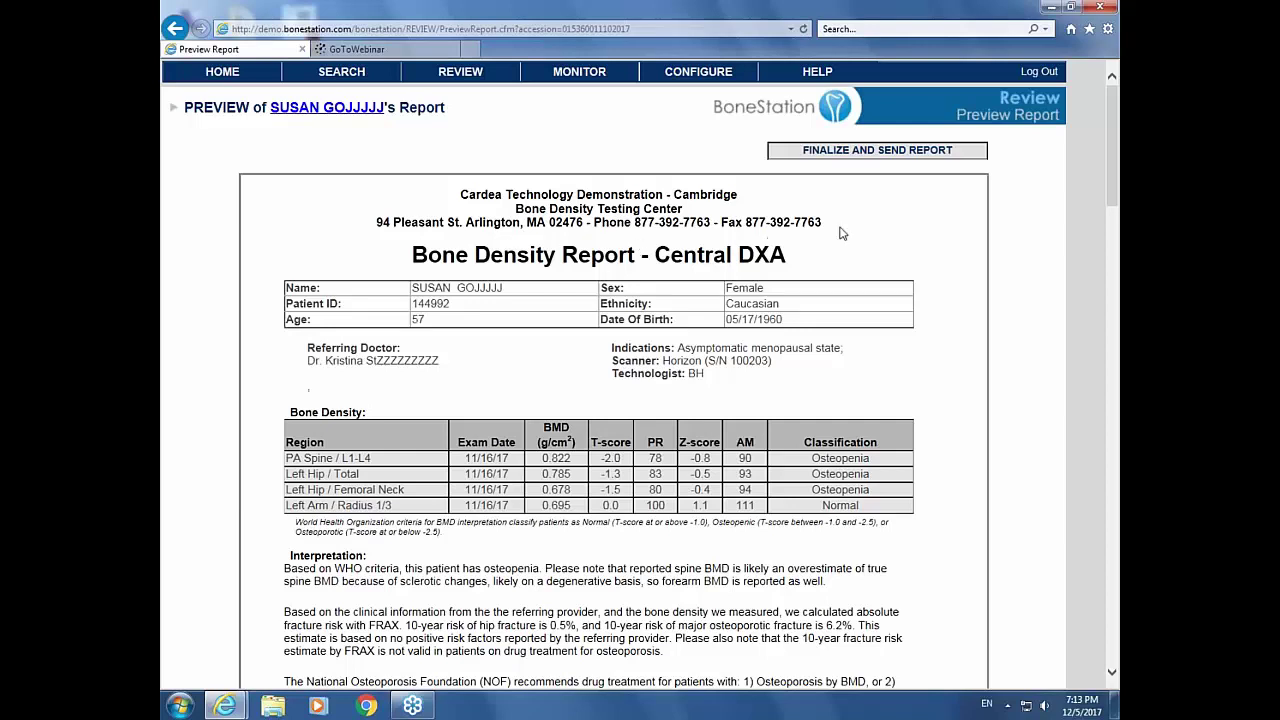
Finalize and send the reviewed report, returning to Review Step 1 with 20 exams left
left_click_drag(1110, 157, 1087, 442)
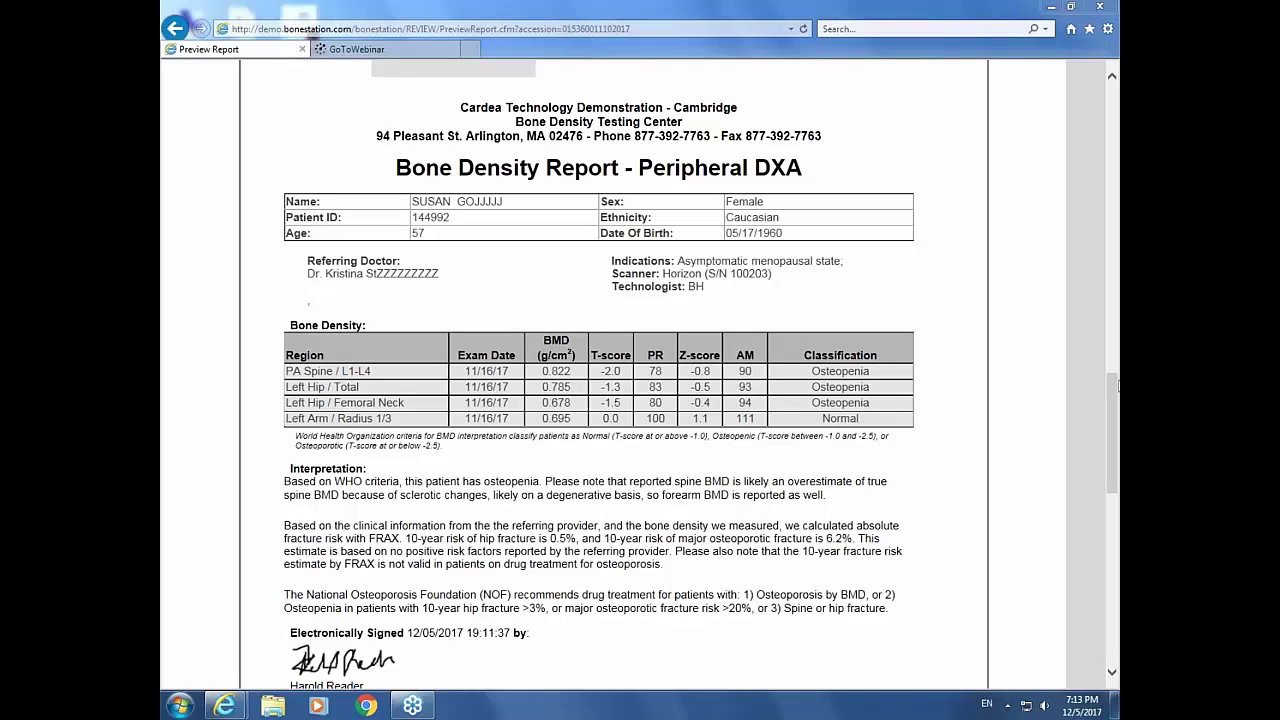
left_click_drag(1116, 401, 1104, 74)
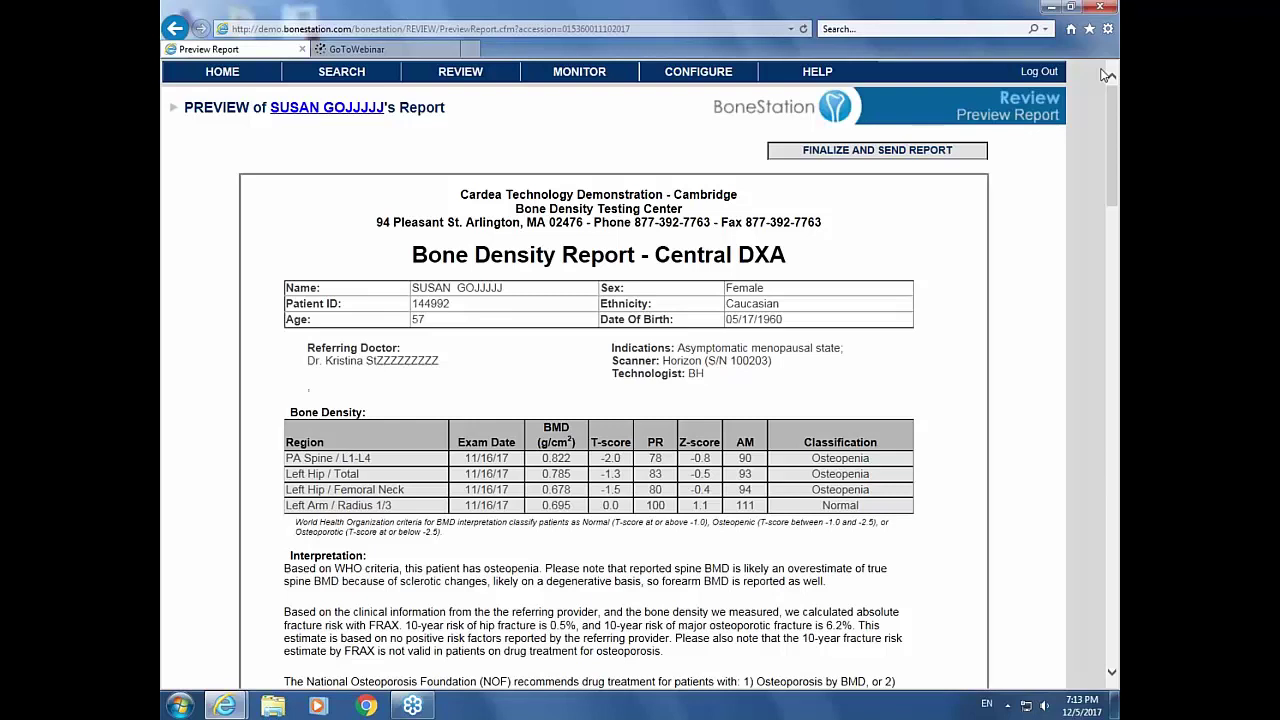
left_click(827, 160)
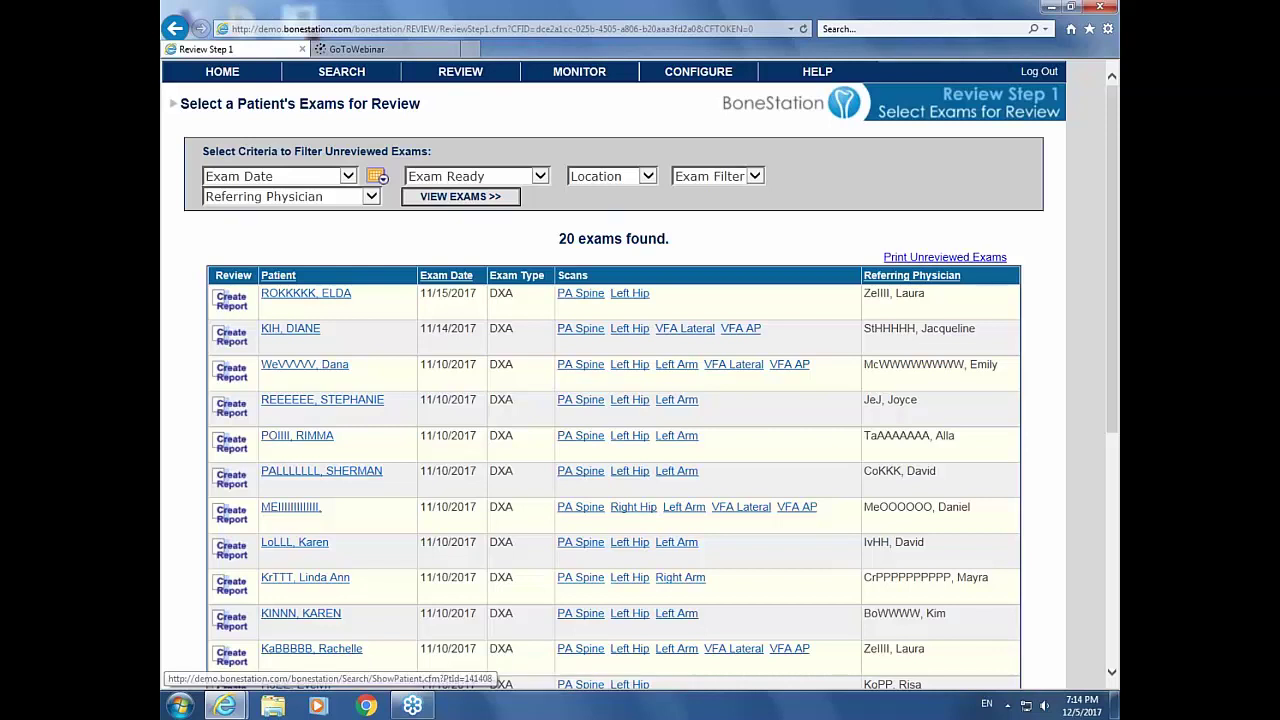
Create a report for the 11/15/2017 exam at the top of the Review Step 1 list
left_click(233, 302)
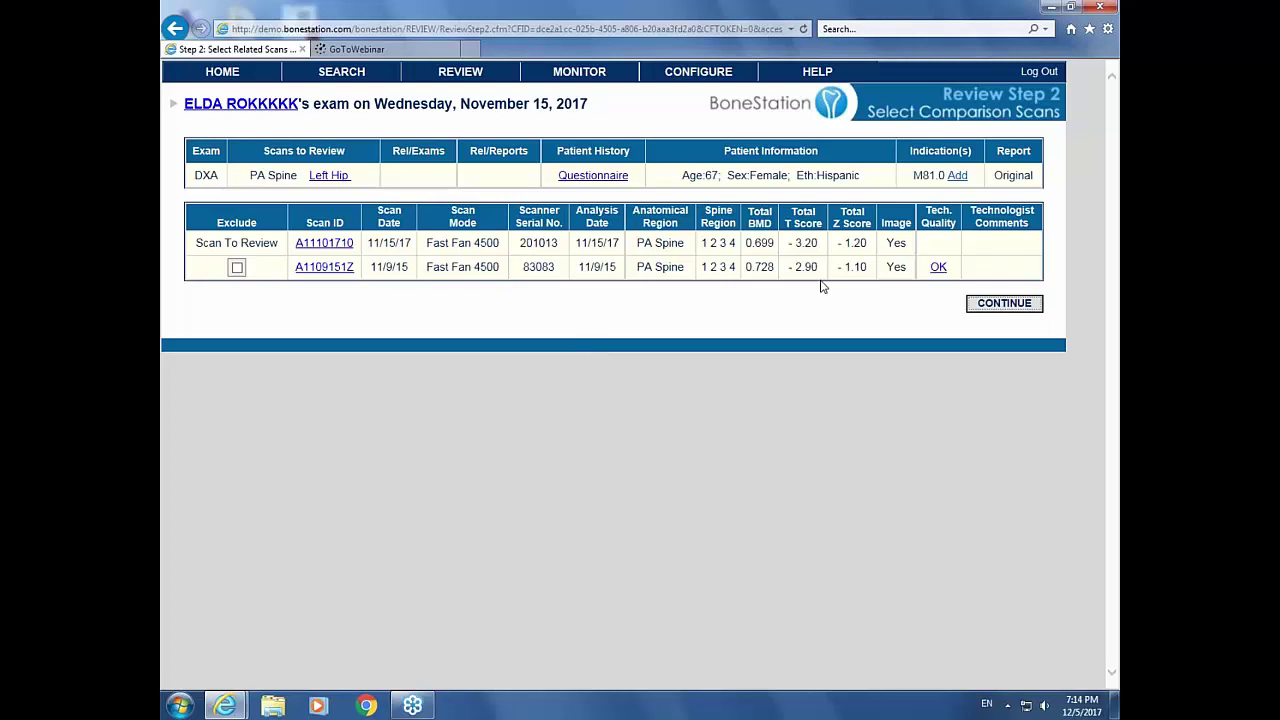
Keep the 11/9/15 prior PA spine scan included and continue to the quality assessment
left_click(1000, 304)
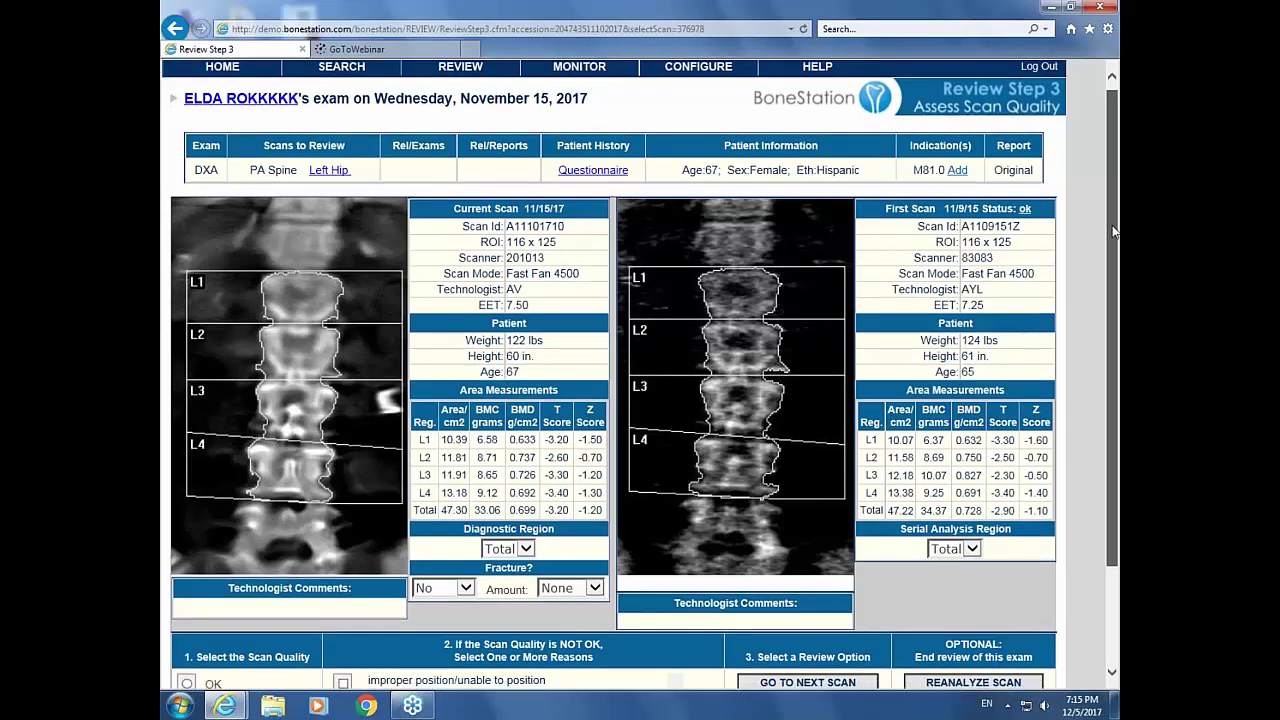
Rate the PA spine scan quality as OK and go on to the Left Hip scan
left_click_drag(1113, 225, 1118, 325)
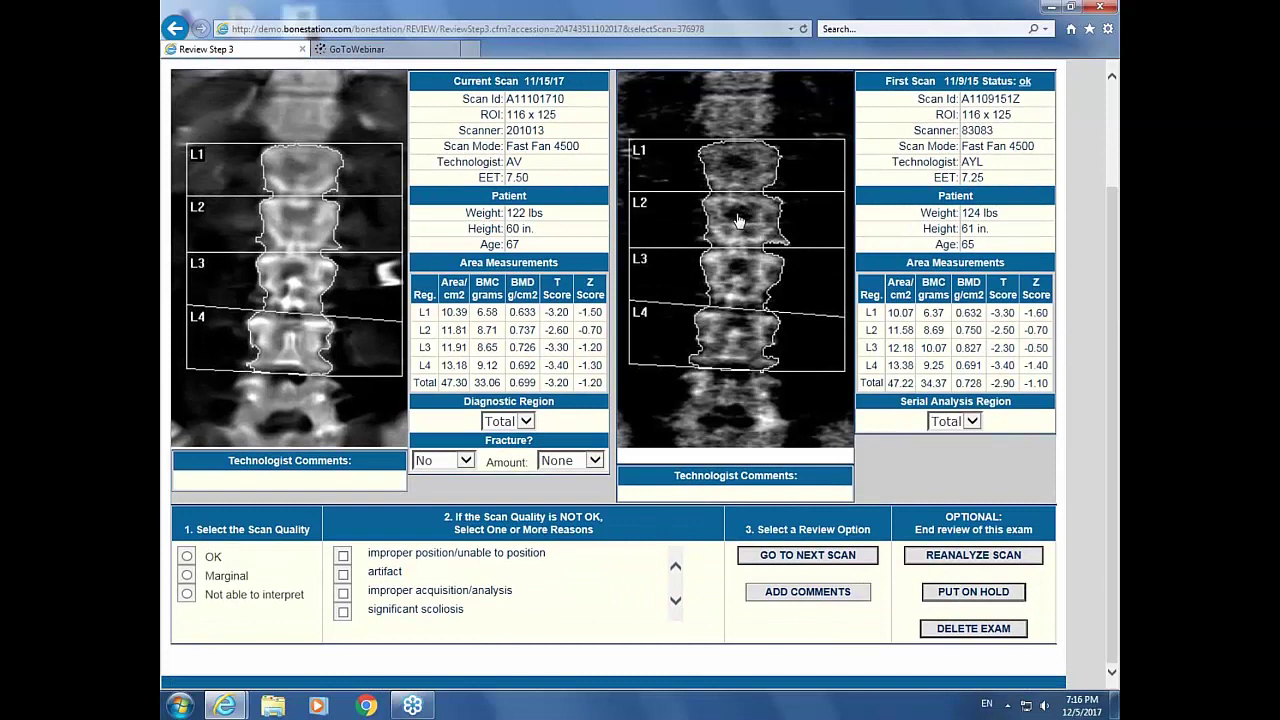
left_click(187, 557)
left_click(818, 557)
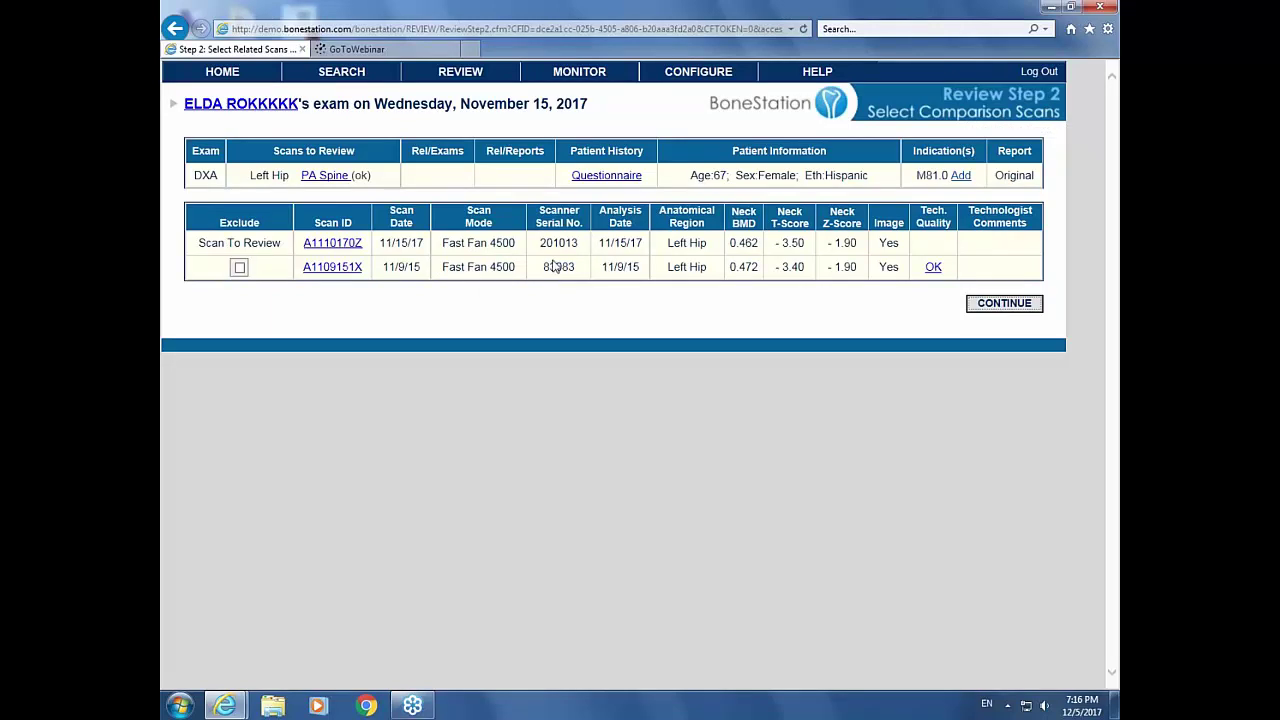
Continue to the Left Hip quality check comparing the 11/15/17 and 11/9/15 scans
left_click(991, 308)
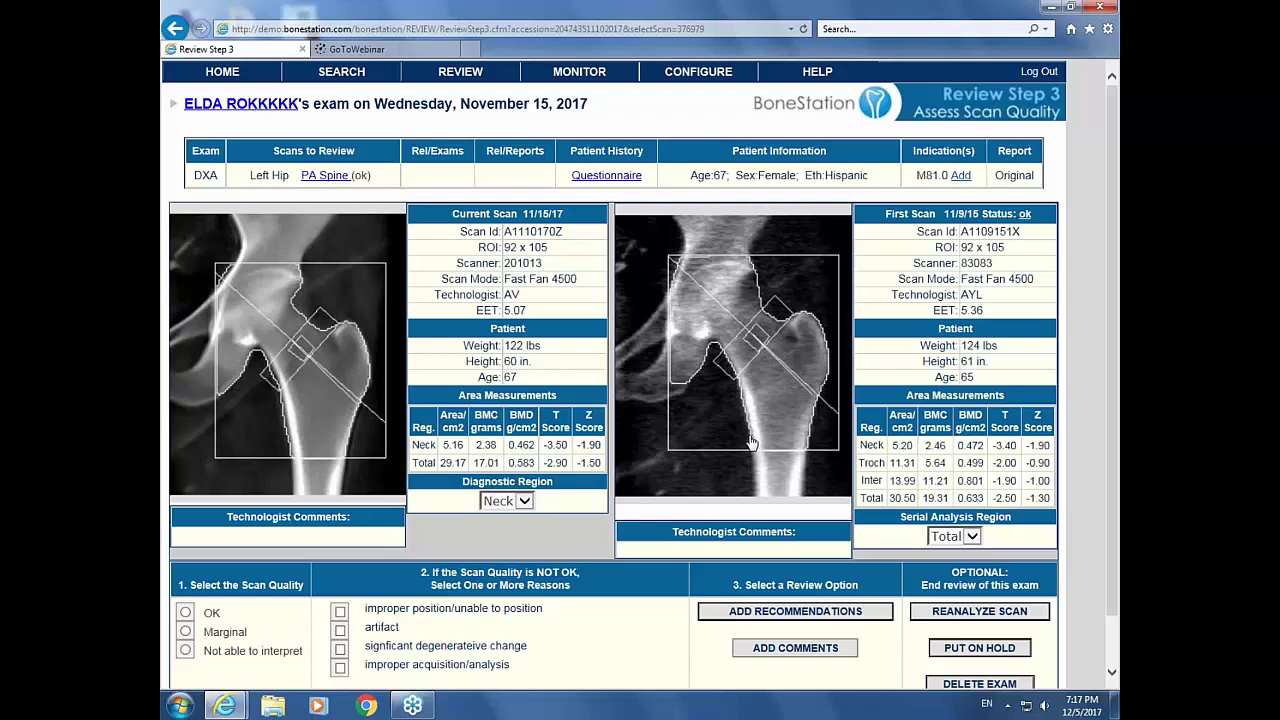
Rate the Left Hip scan quality as OK and proceed to Add Recommendations
left_click(185, 613)
left_click(799, 613)
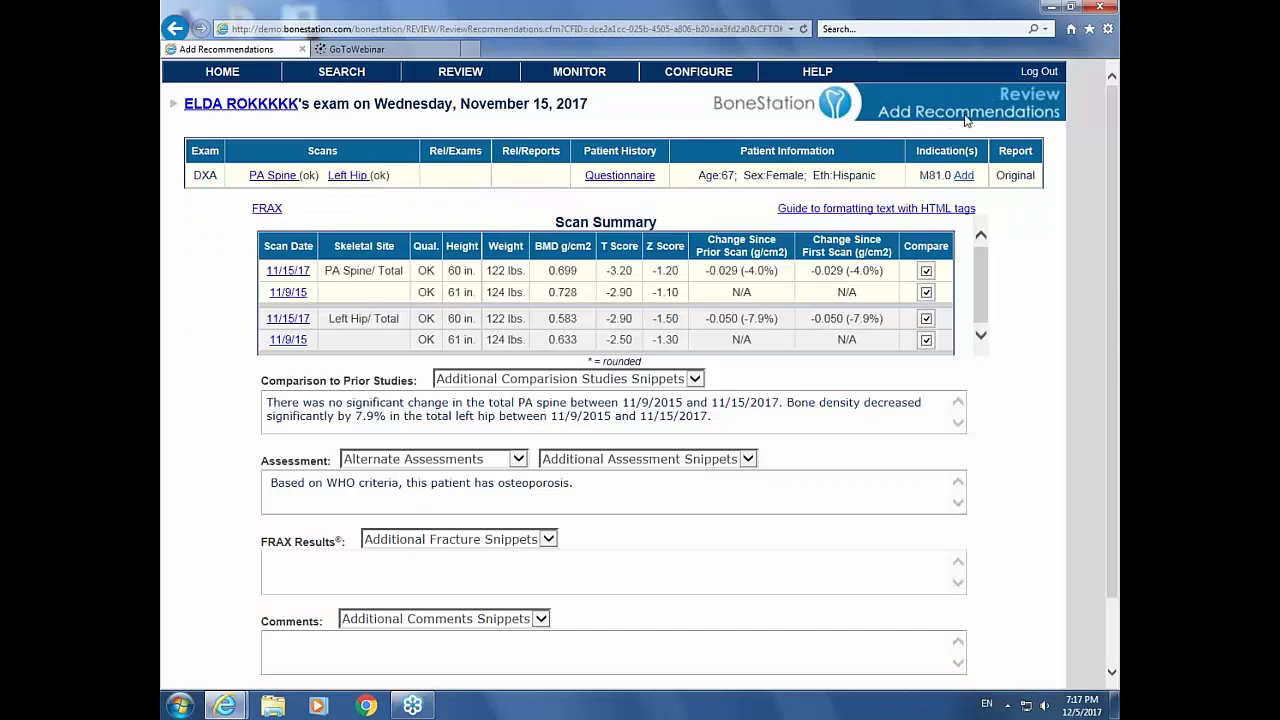
left_click_drag(1110, 152, 1096, 256)
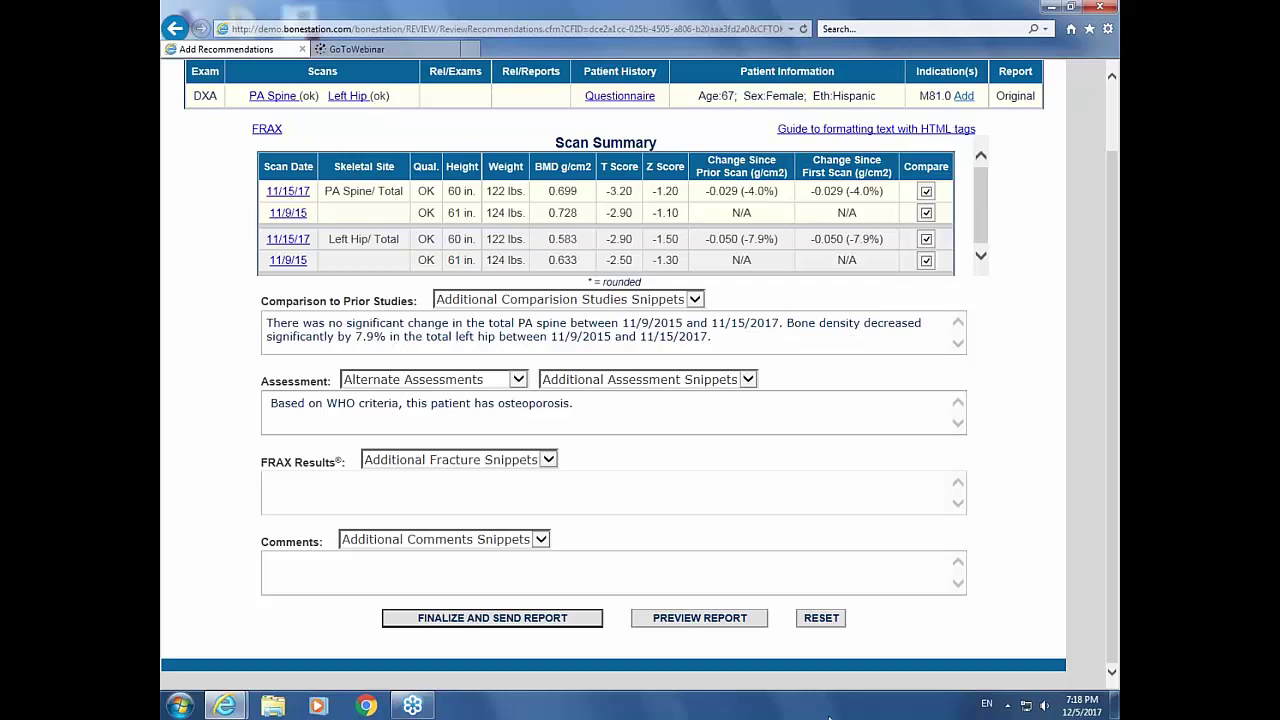
Preview the Central DXA report down to the spine and hip images, then return to the top
left_click(673, 619)
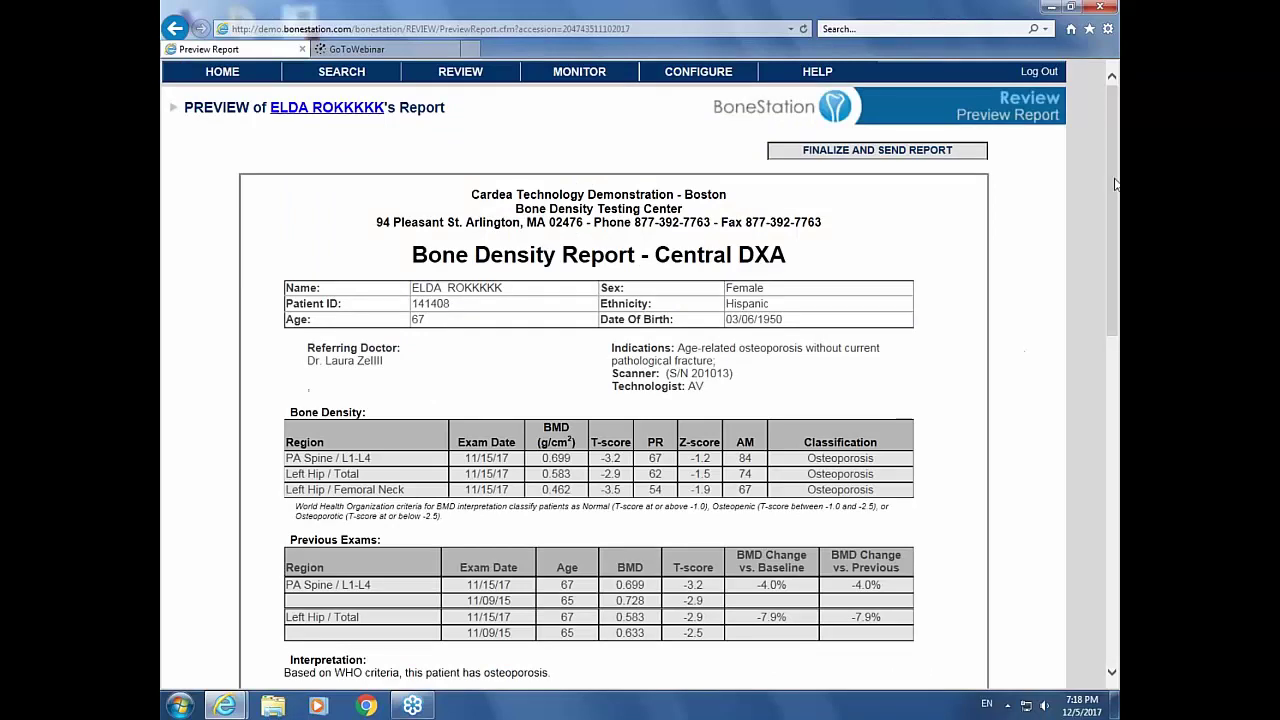
scroll(1116, 183, "down", 3)
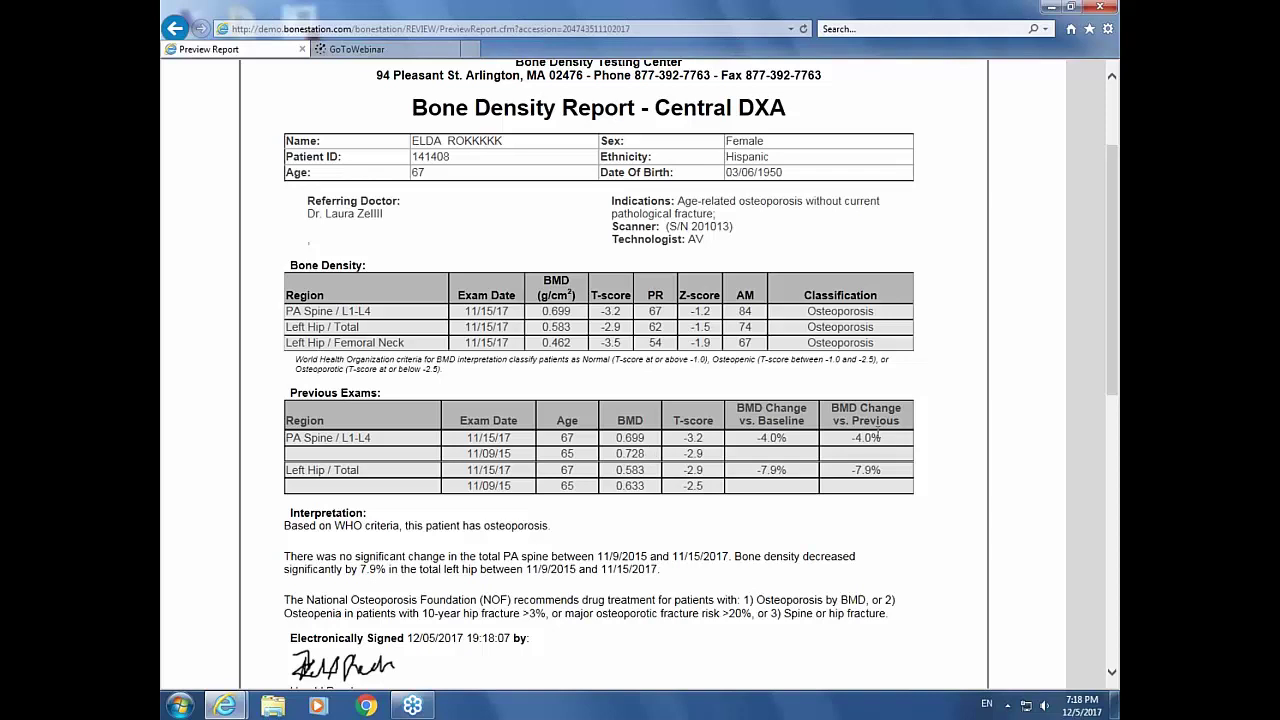
left_click_drag(1113, 337, 1102, 401)
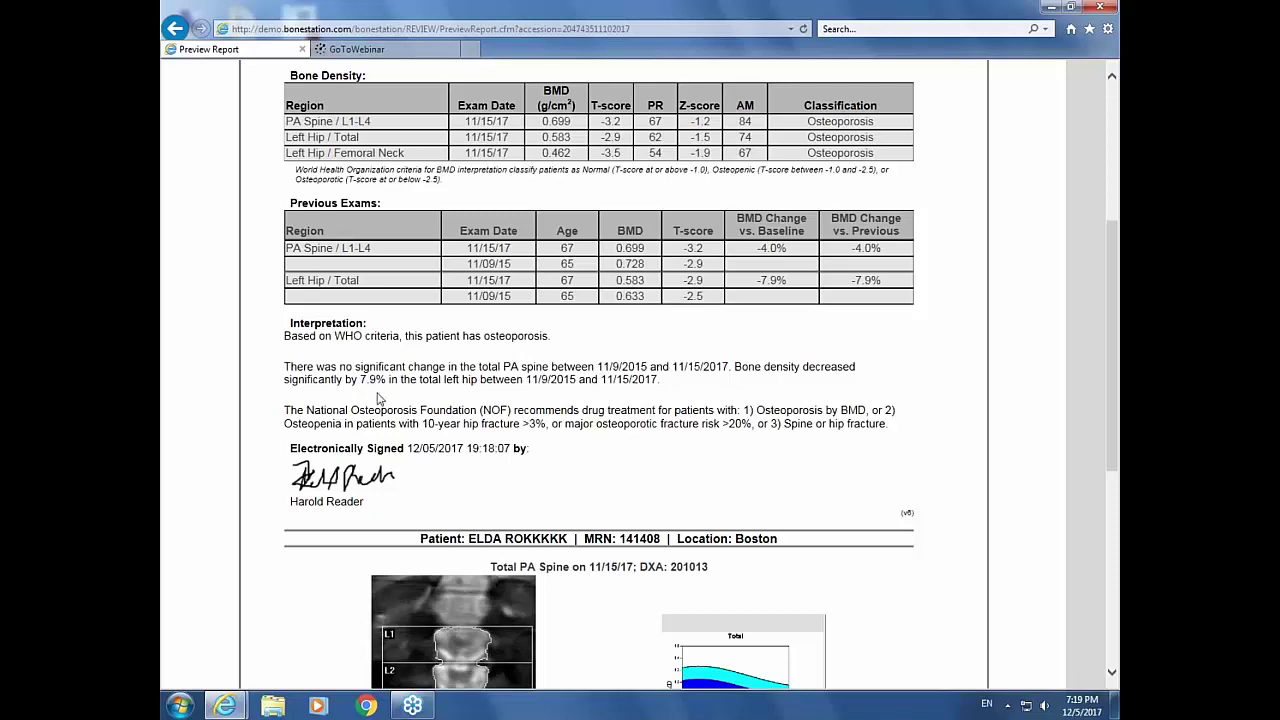
left_click_drag(1109, 262, 1087, 503)
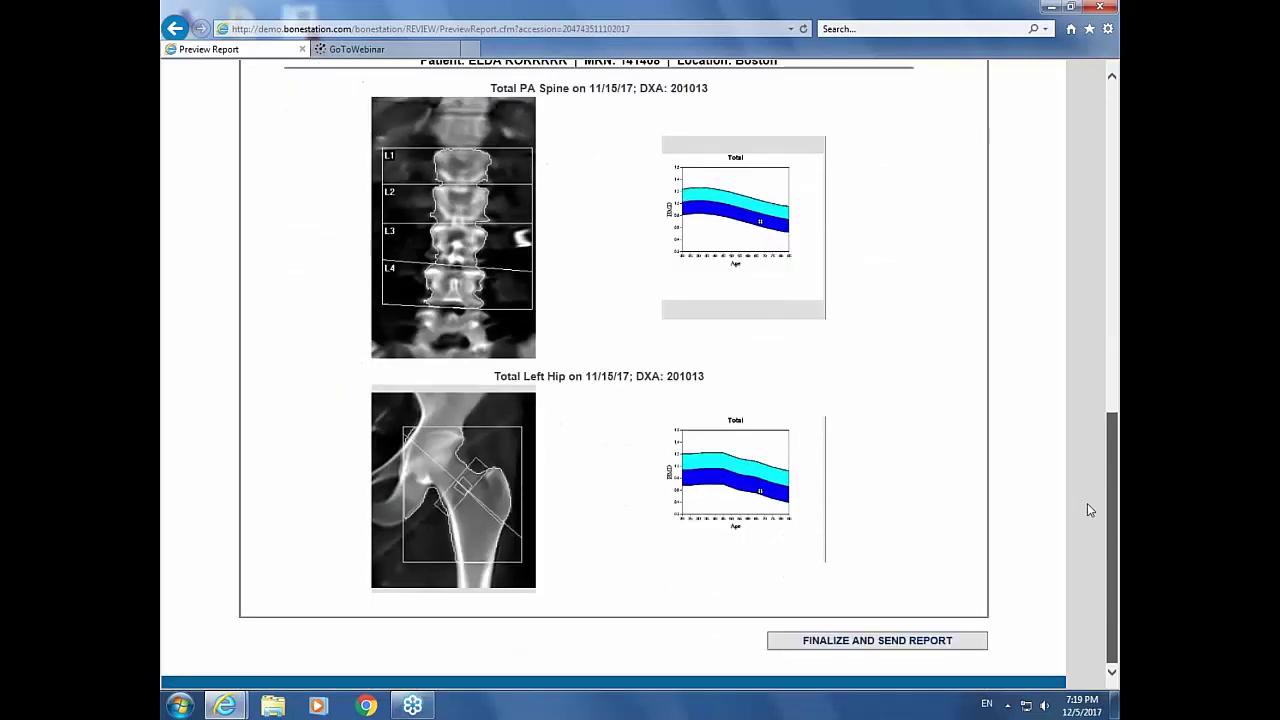
key("Home")
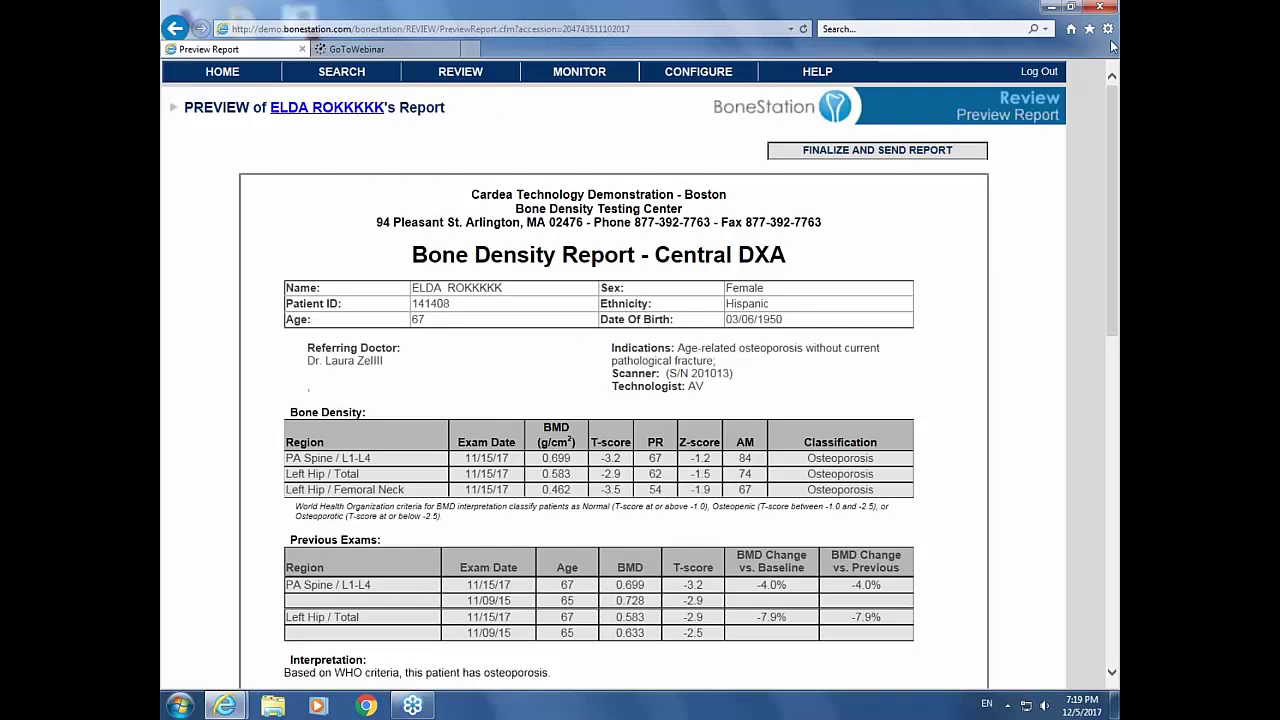
Finalize and send the report, then start the November 14, 2017 exam at its VFA assessment
left_click(815, 153)
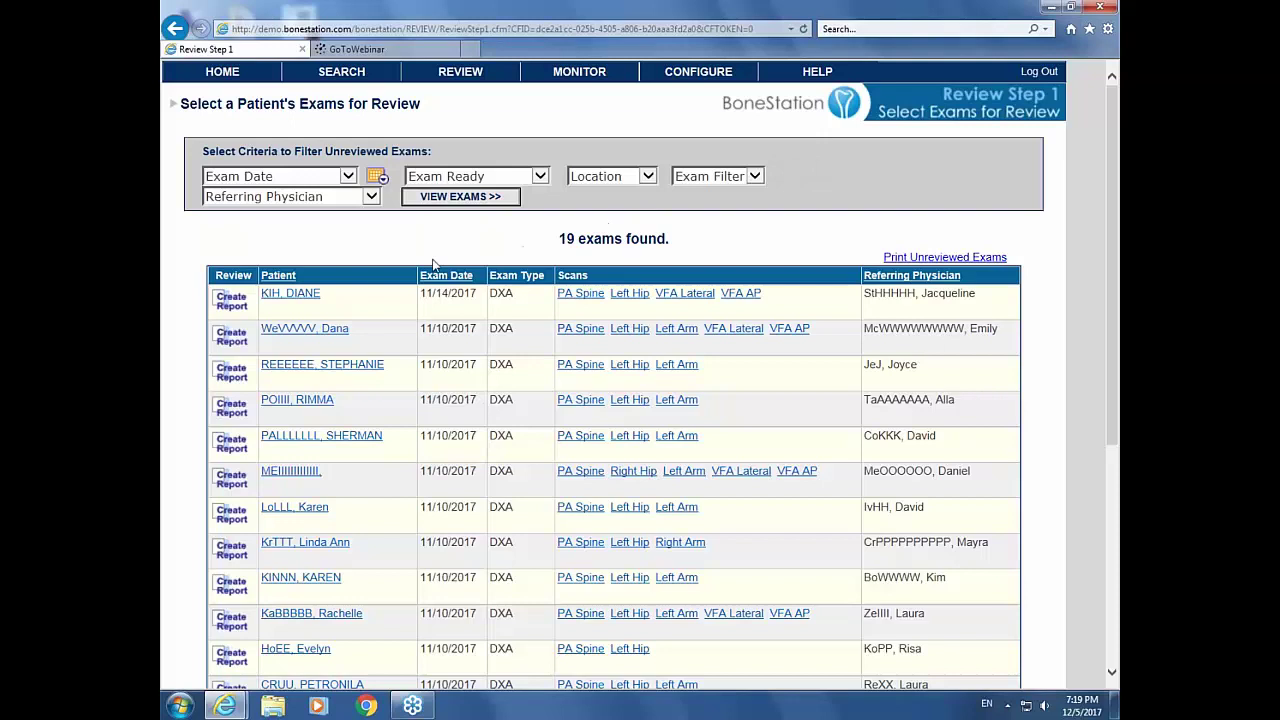
left_click(230, 300)
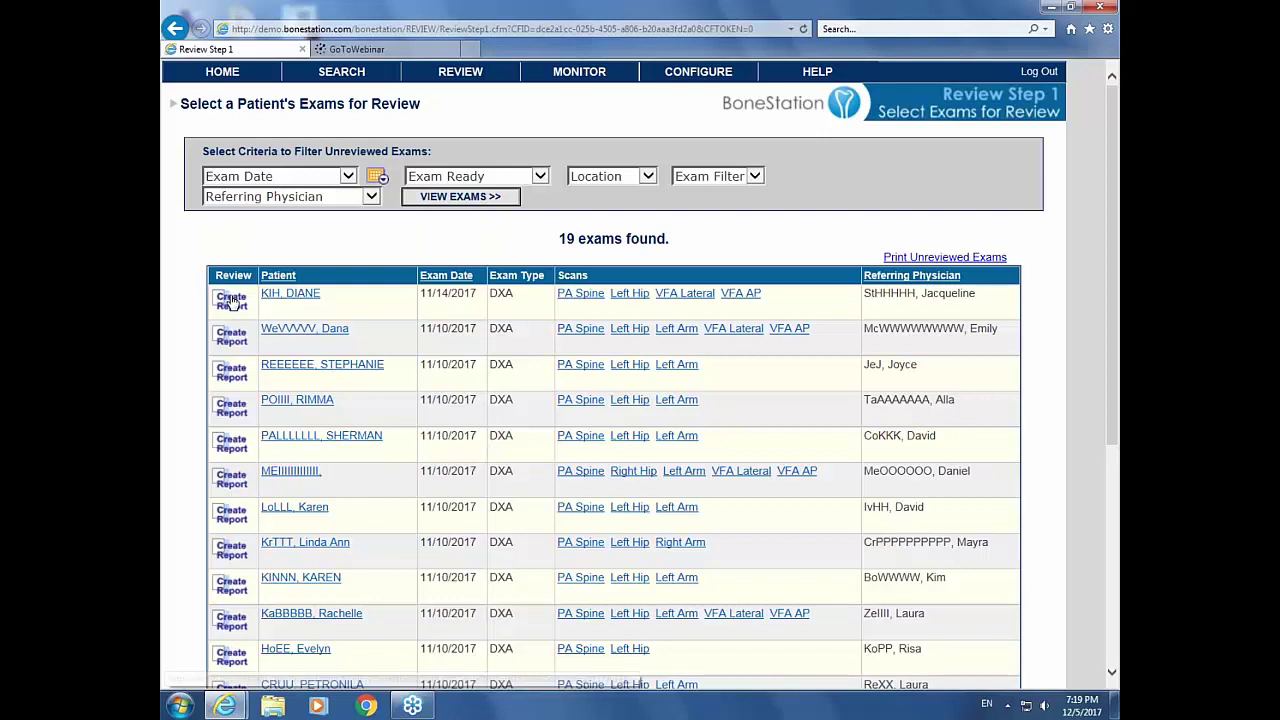
left_click(231, 301)
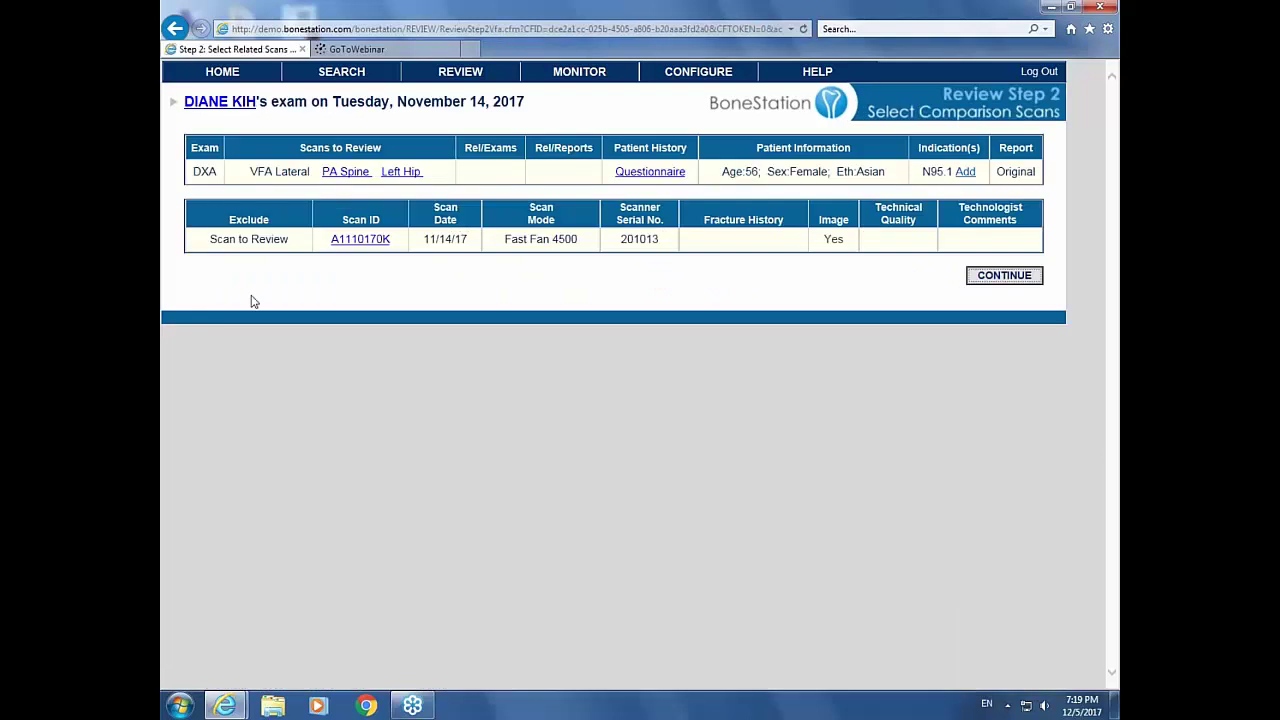
left_click(990, 275)
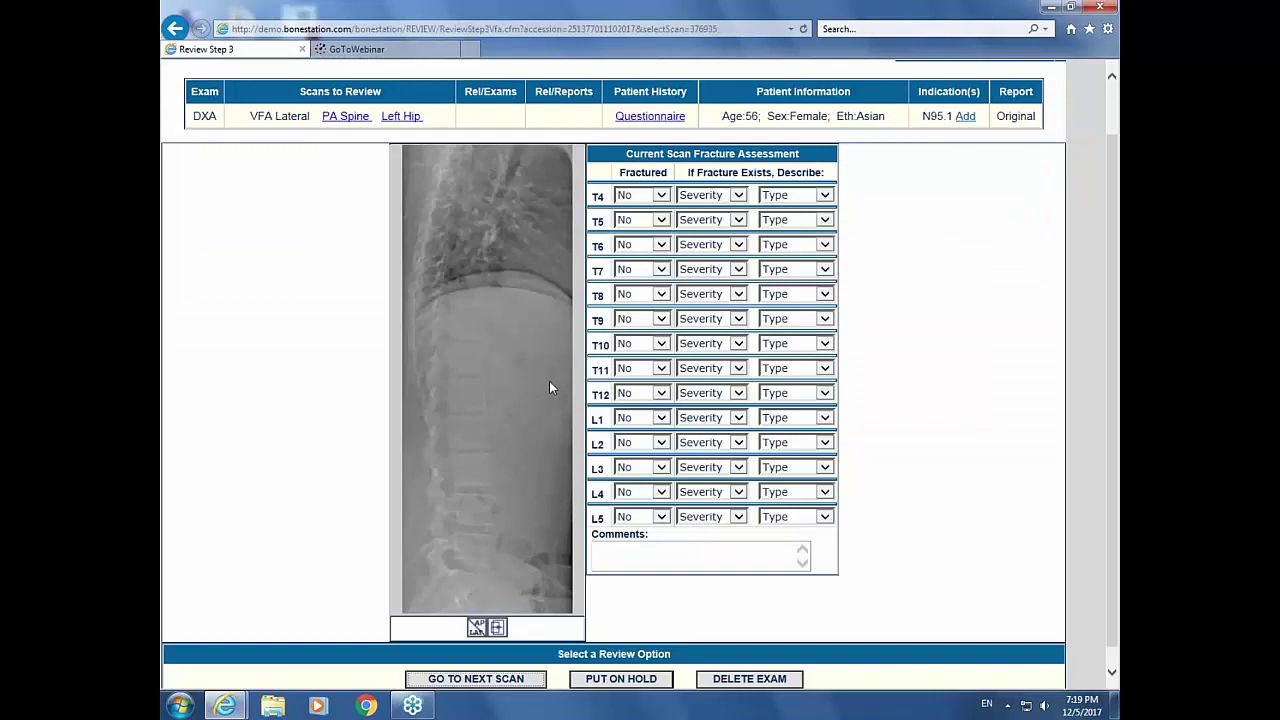
left_click(477, 628)
left_click(477, 628)
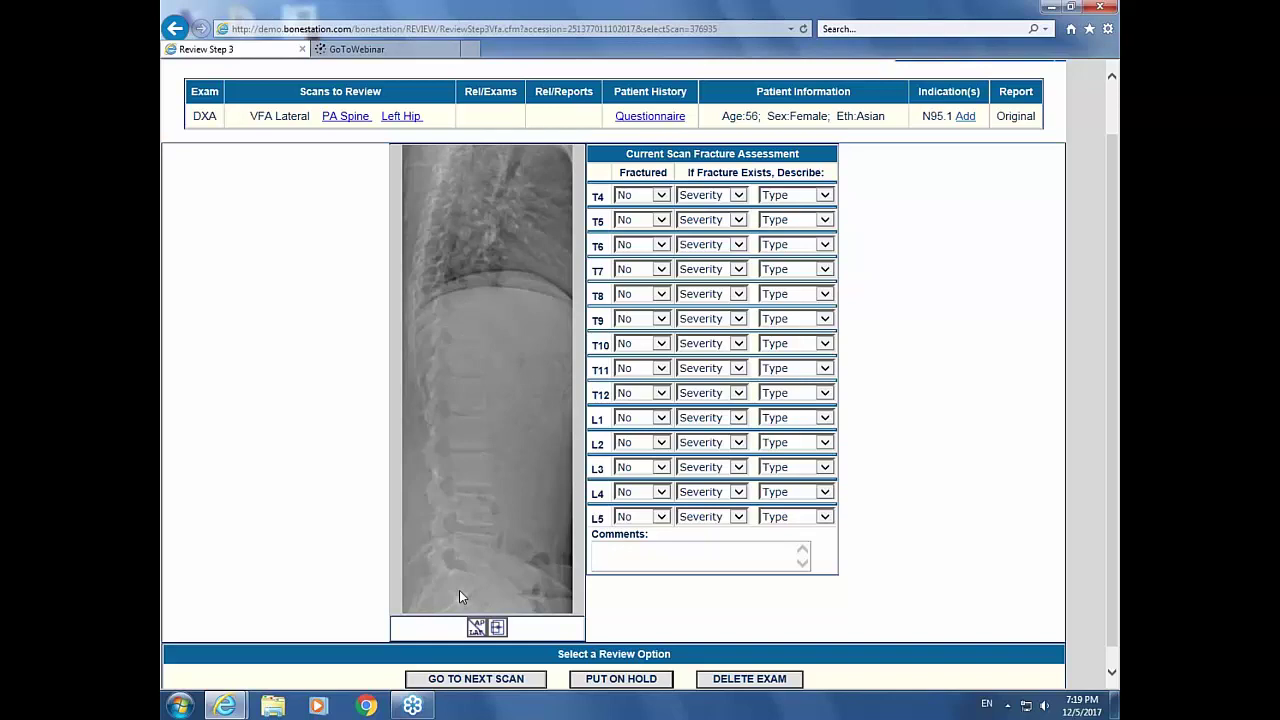
left_click(498, 628)
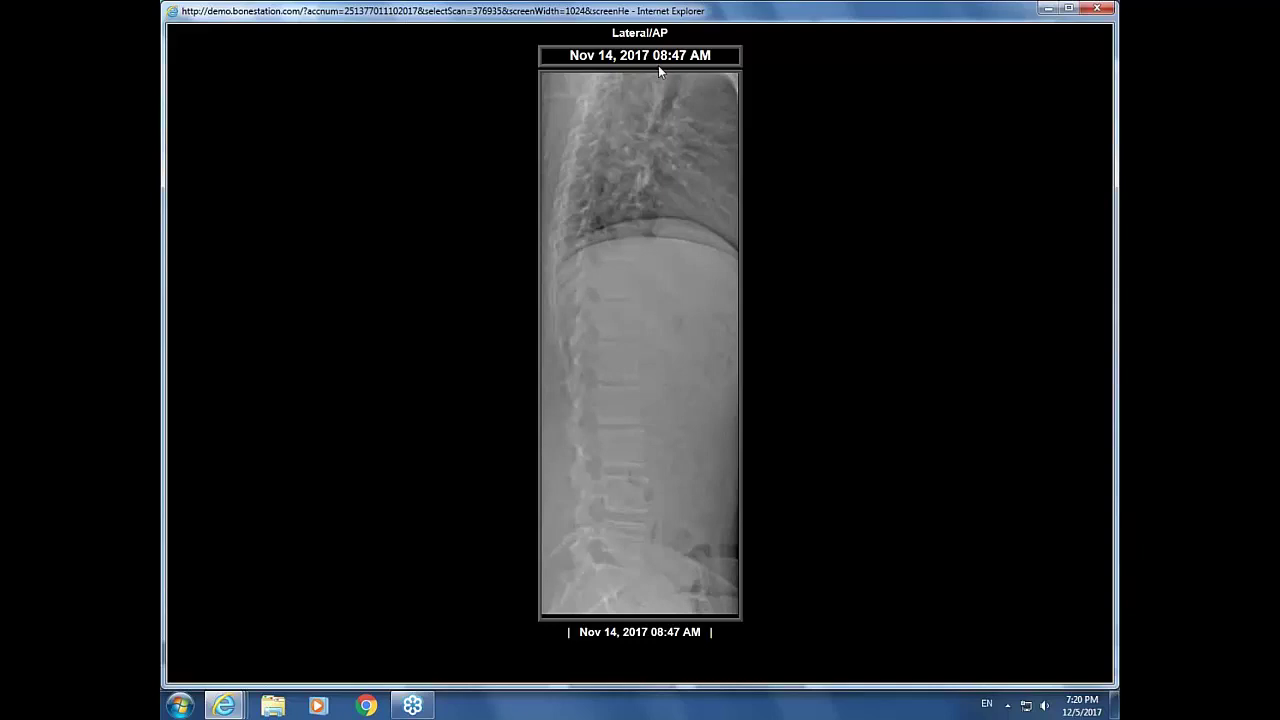
left_click(640, 40)
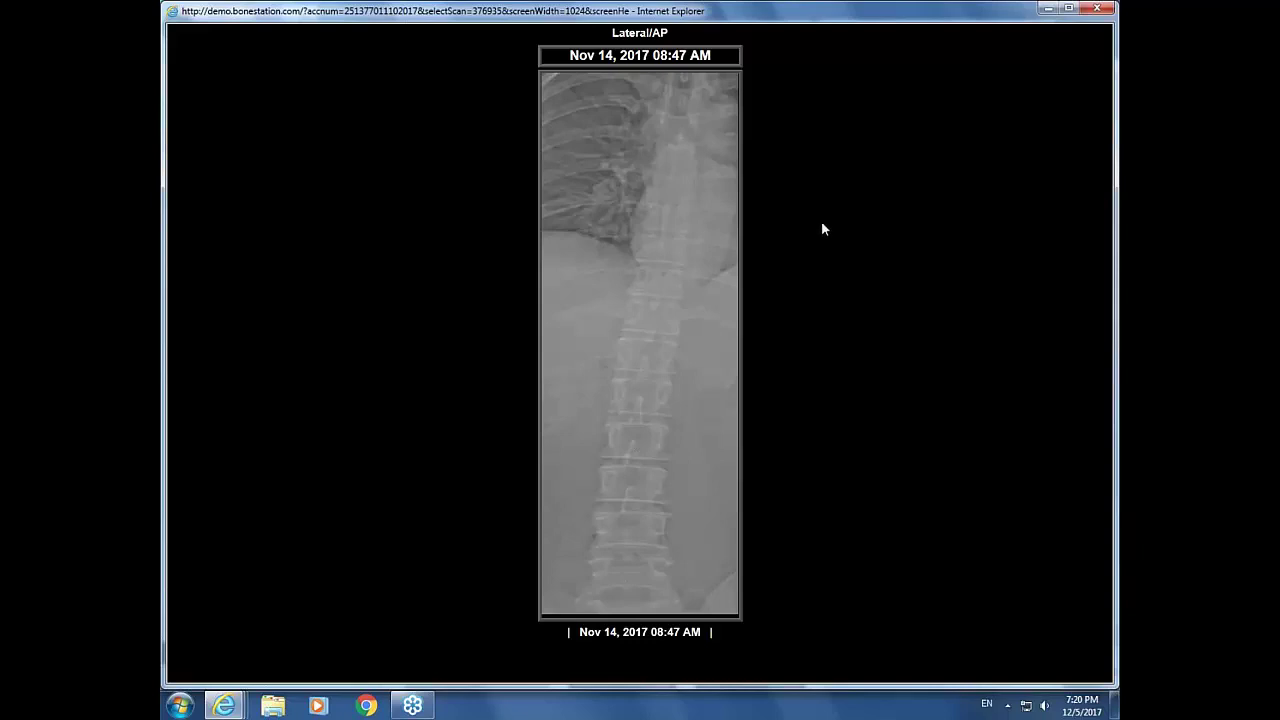
left_click(1098, 10)
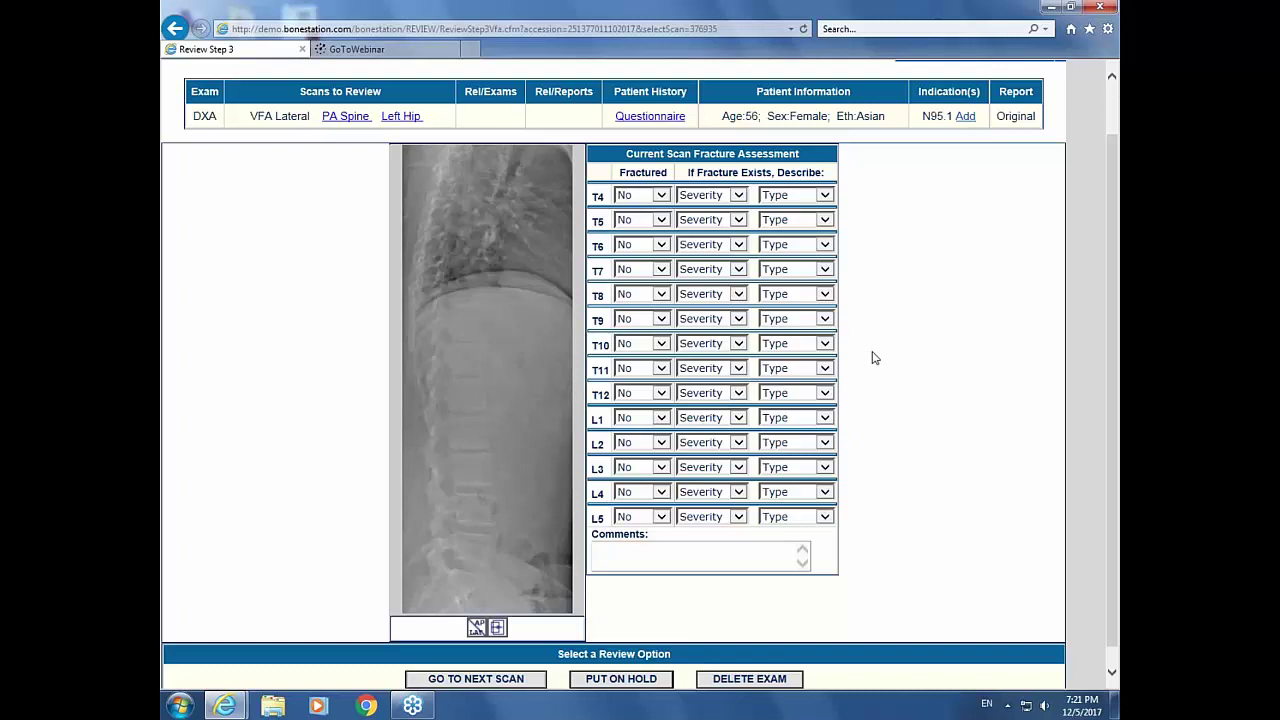
Mark vertebrae T4, T5, T6 and T7 as Indeterminate in the VFA fracture assessment
left_click_drag(1114, 382, 1114, 310)
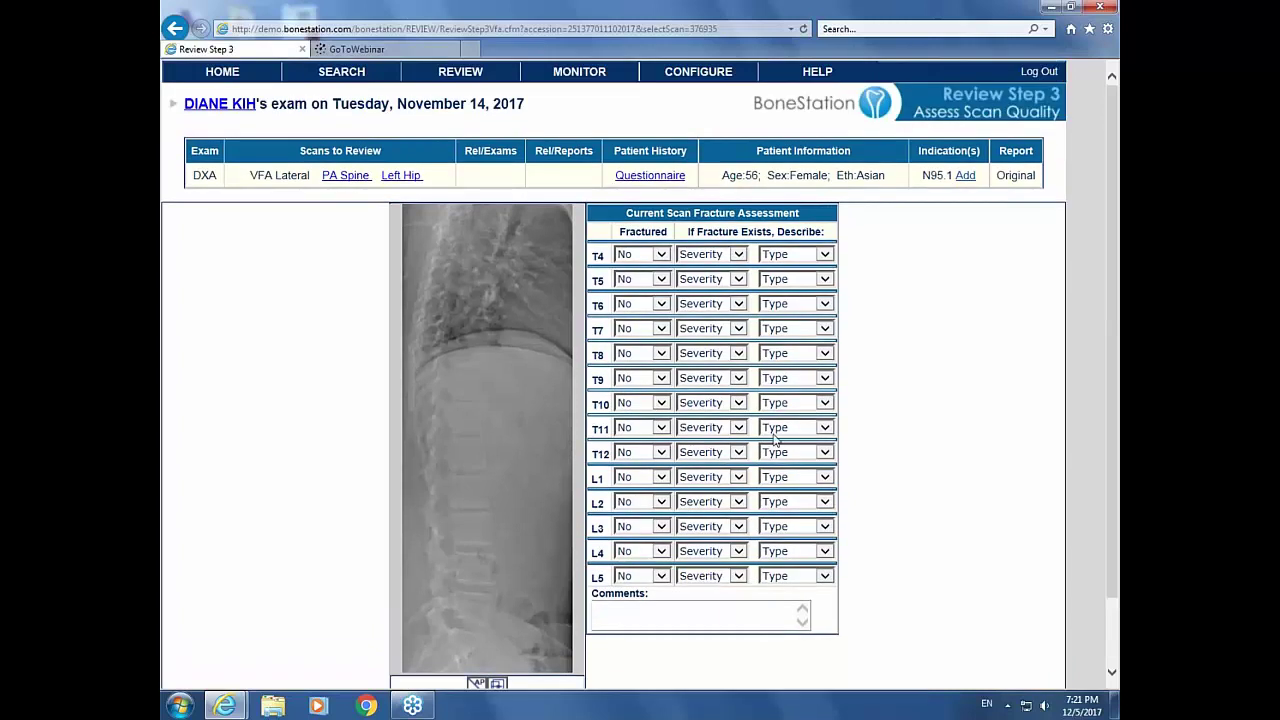
left_click(661, 255)
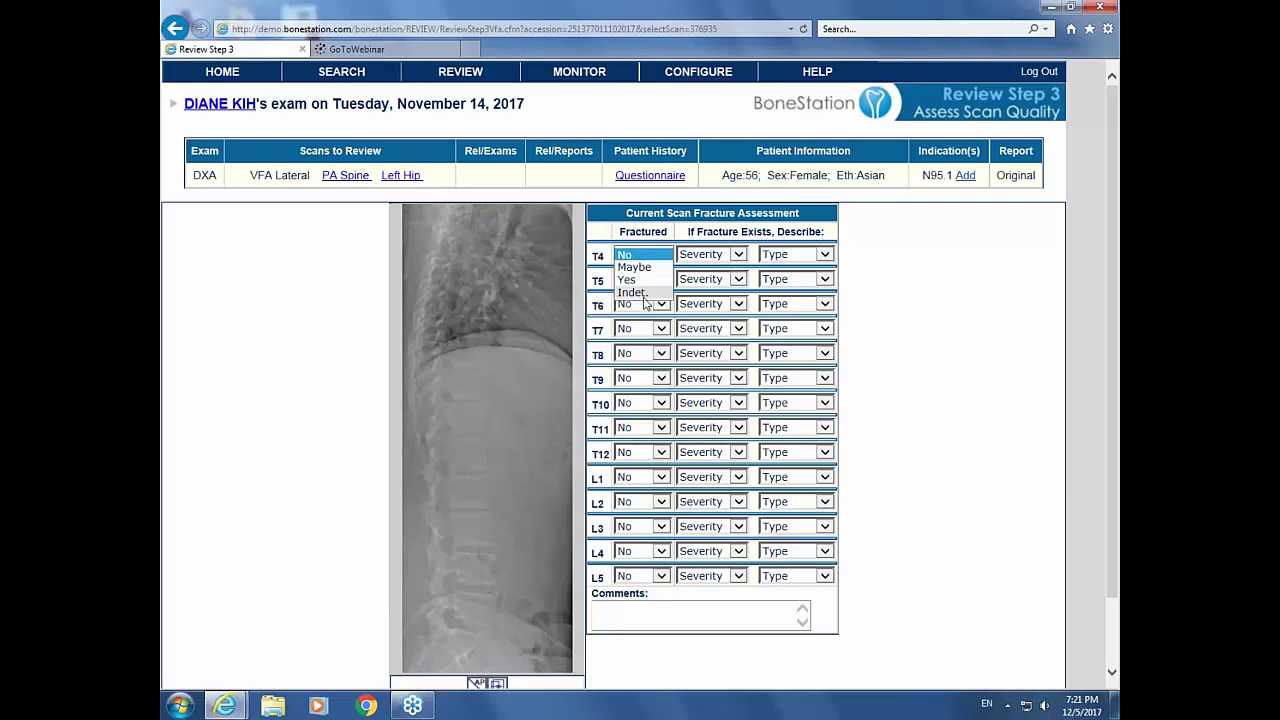
left_click(644, 295)
left_click(661, 279)
left_click(659, 316)
left_click(659, 306)
left_click(634, 341)
left_click(660, 329)
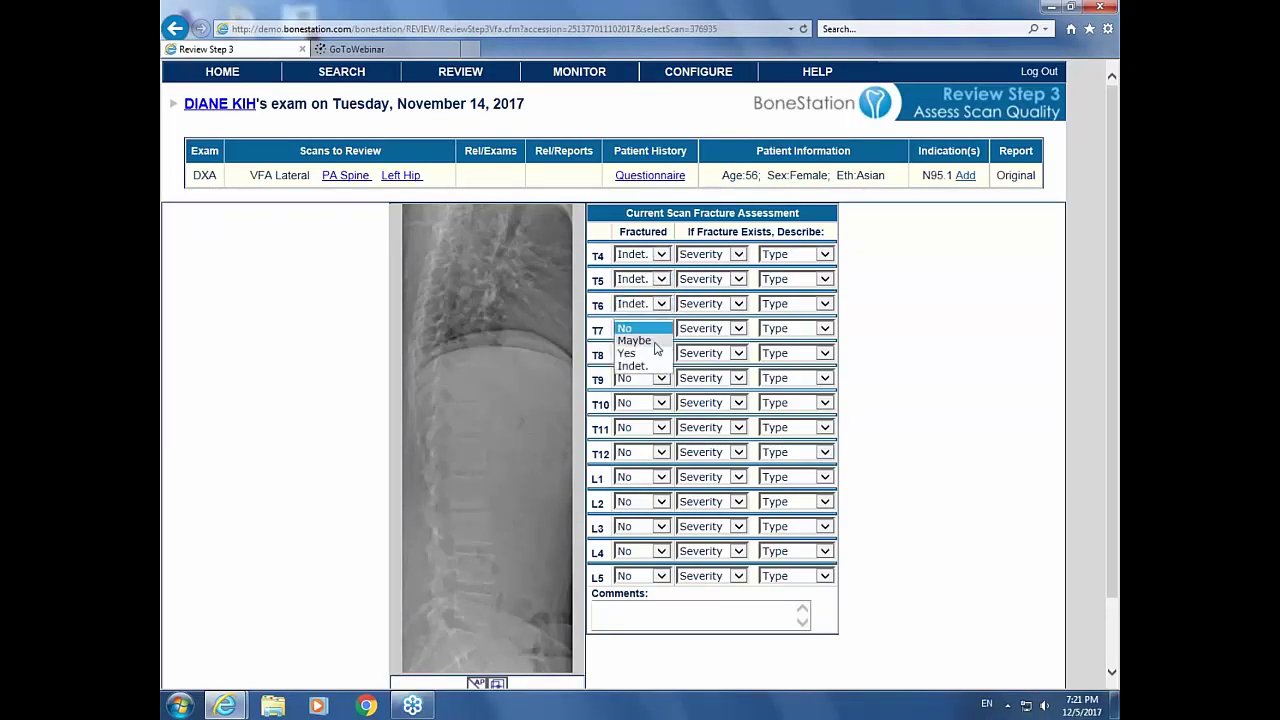
left_click(658, 366)
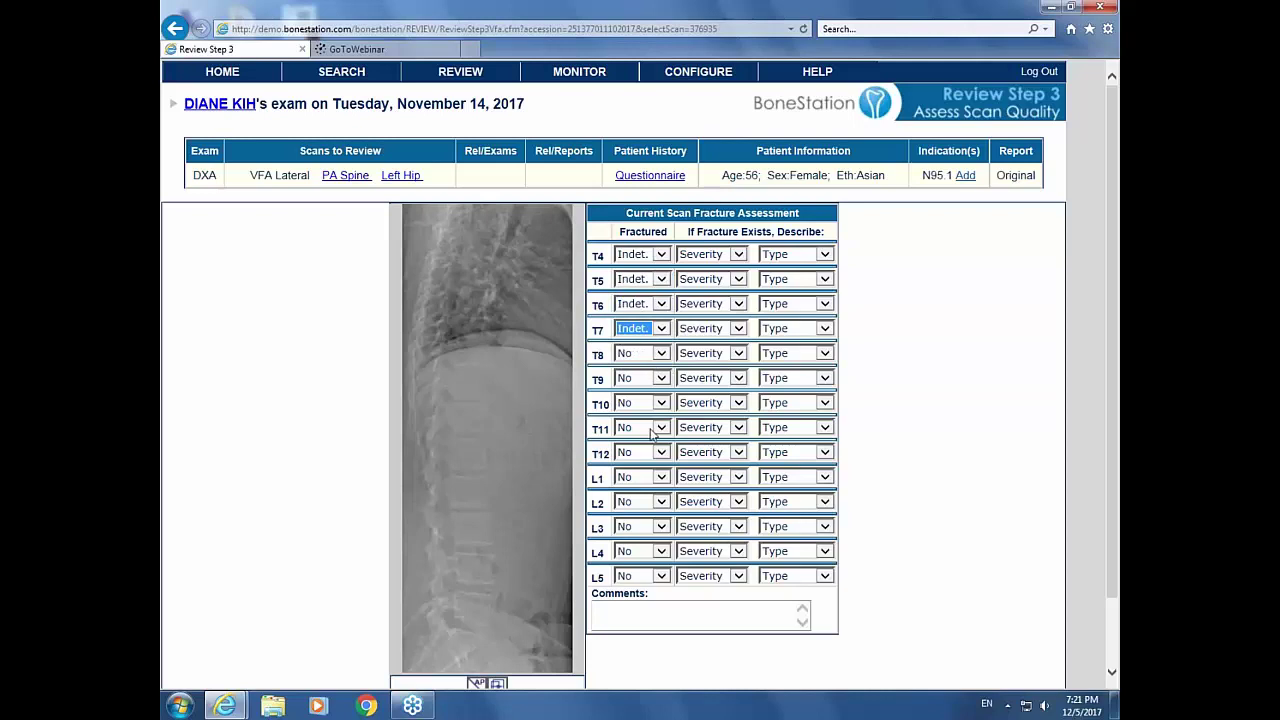
Add the comment 'Resolution was poor on the lateral view above T10.'
left_click(630, 624)
type("Resolution was poor on the lateral view above T10.")
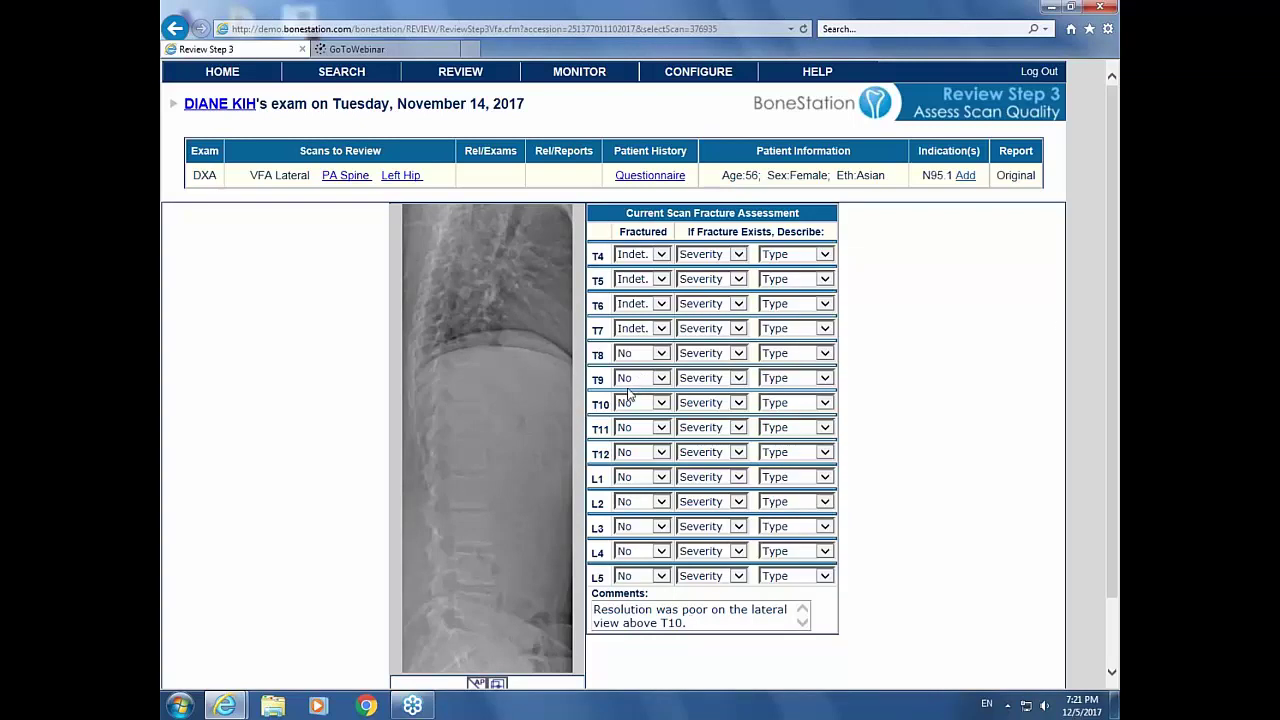
scroll(1115, 200, "down", 2)
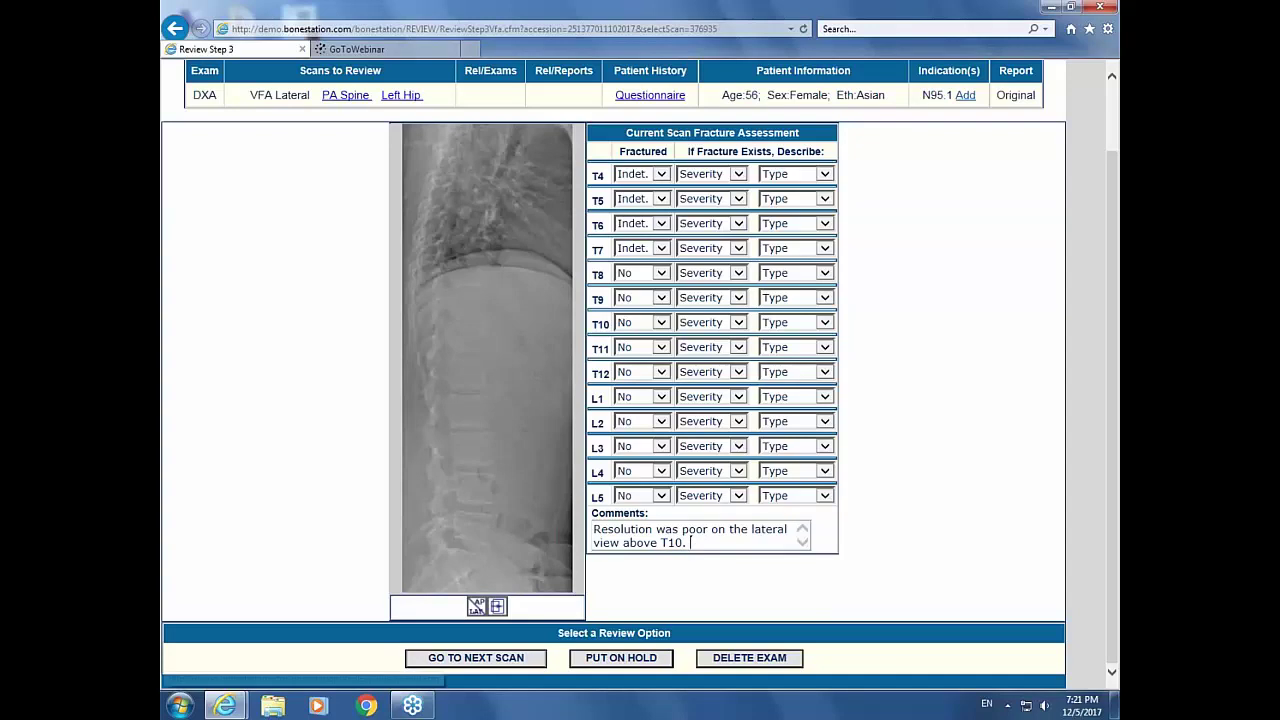
Advance to the PA Spine scan, rate its quality OK, then move to the Left Hip scan
left_click(452, 662)
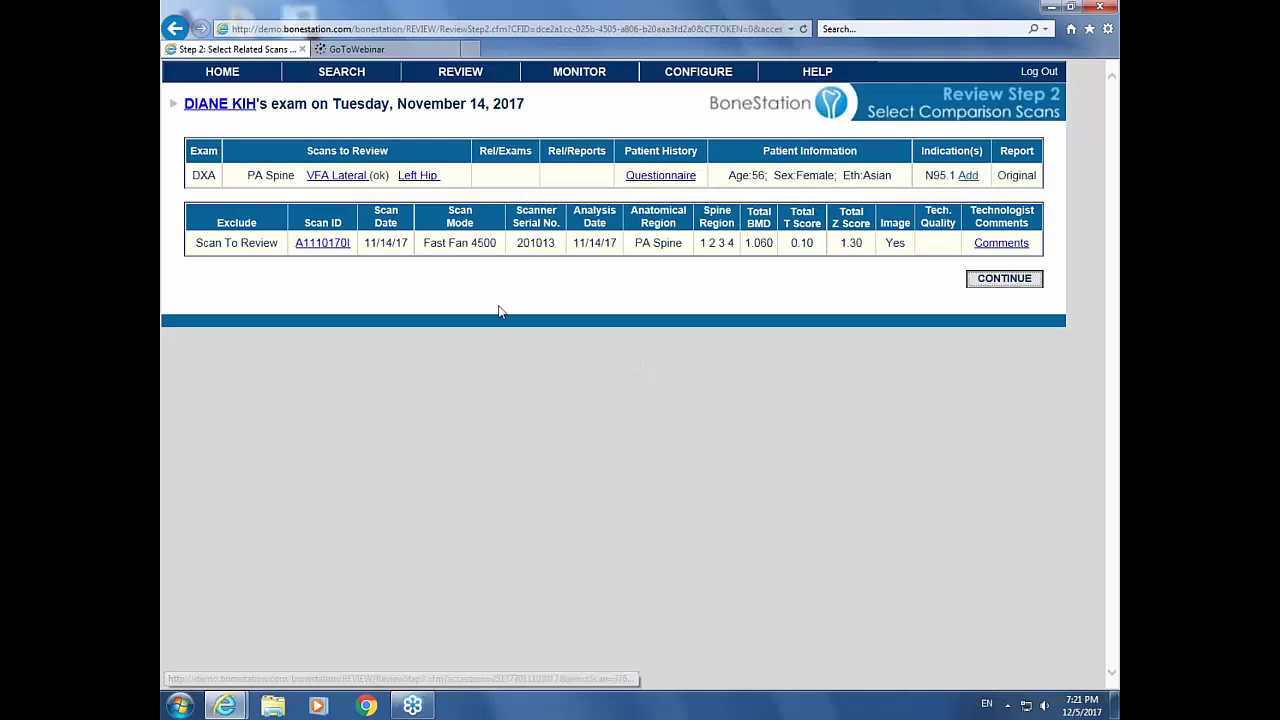
left_click(1004, 280)
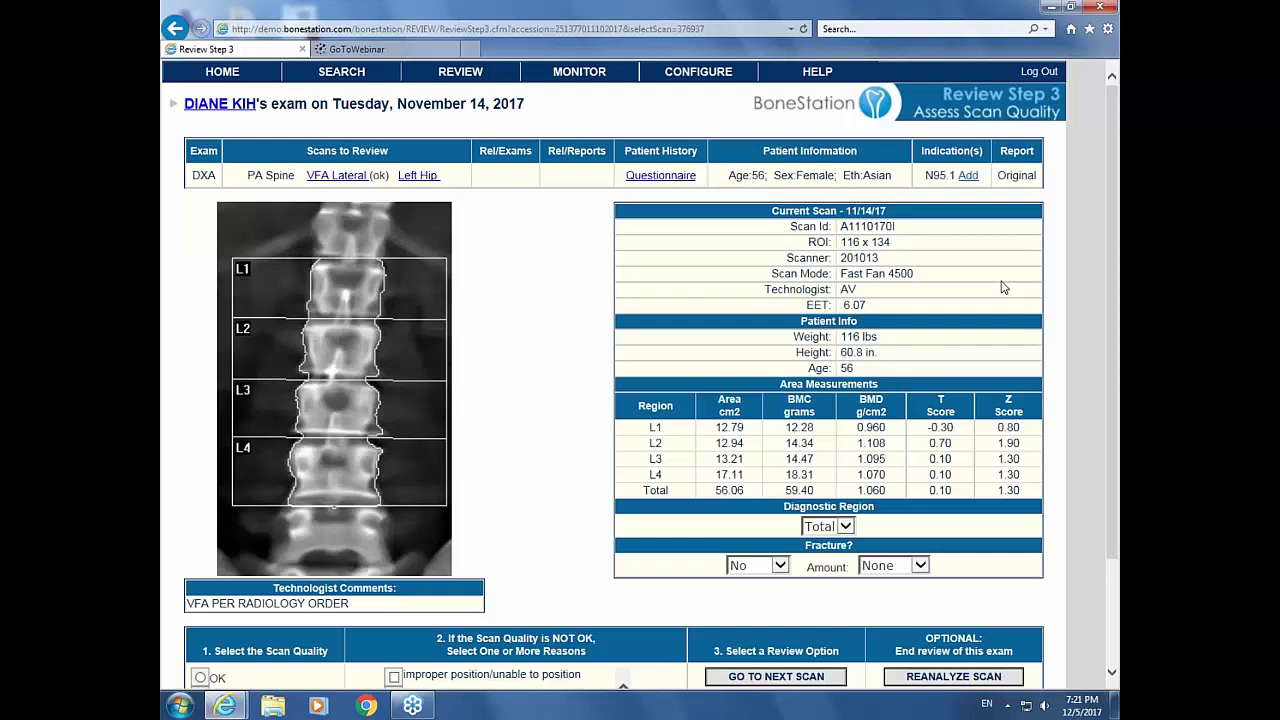
left_click_drag(1117, 225, 1109, 282)
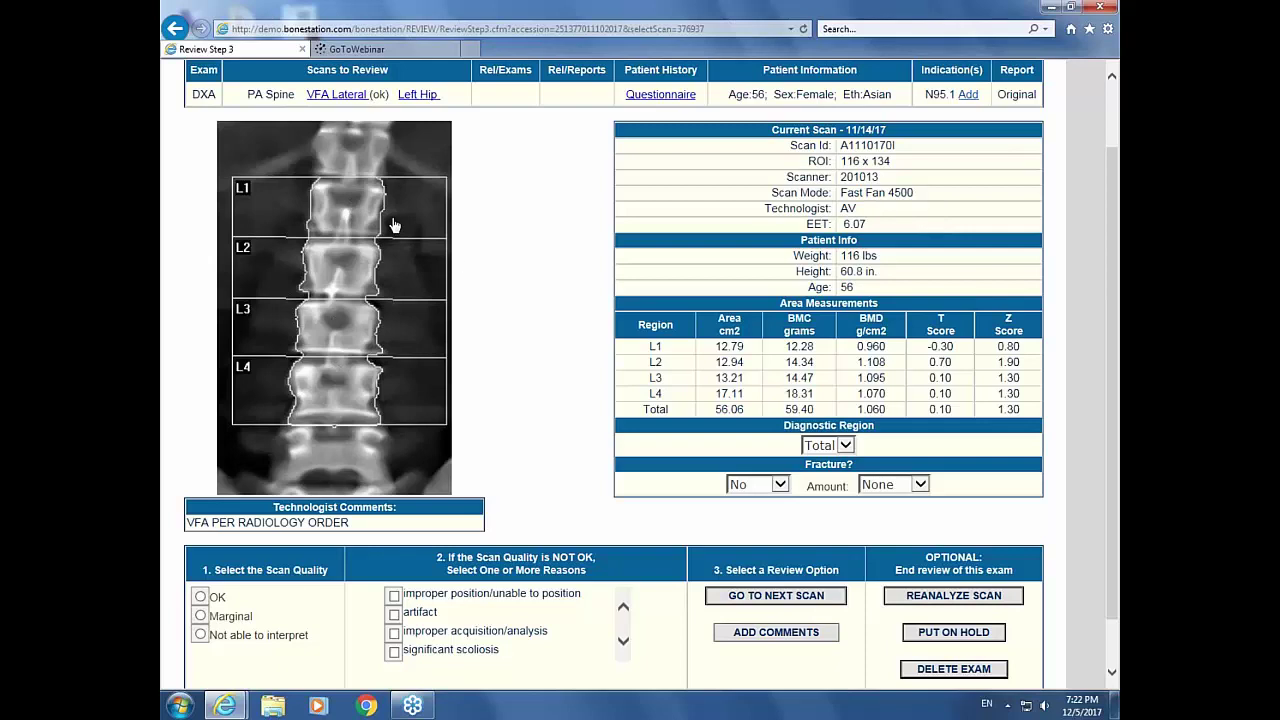
left_click(200, 598)
left_click(811, 597)
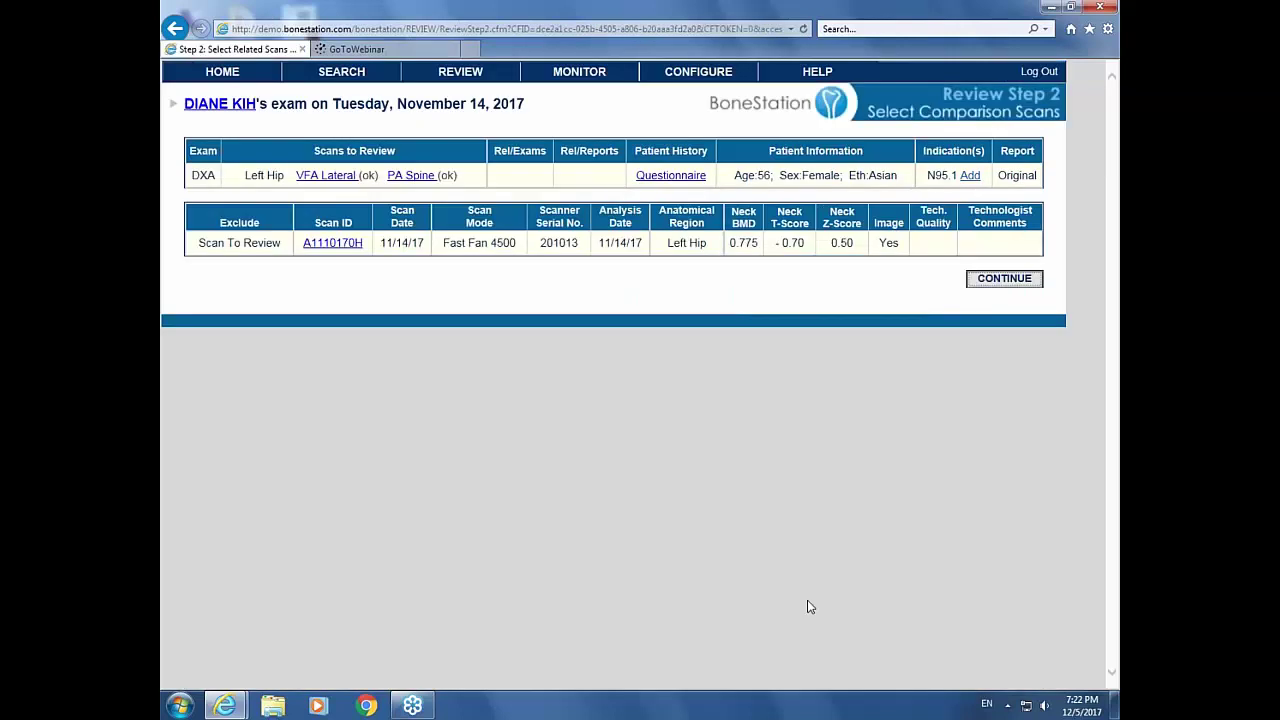
Rate the Left Hip scan quality OK and go to the Add Recommendations page
left_click(1004, 279)
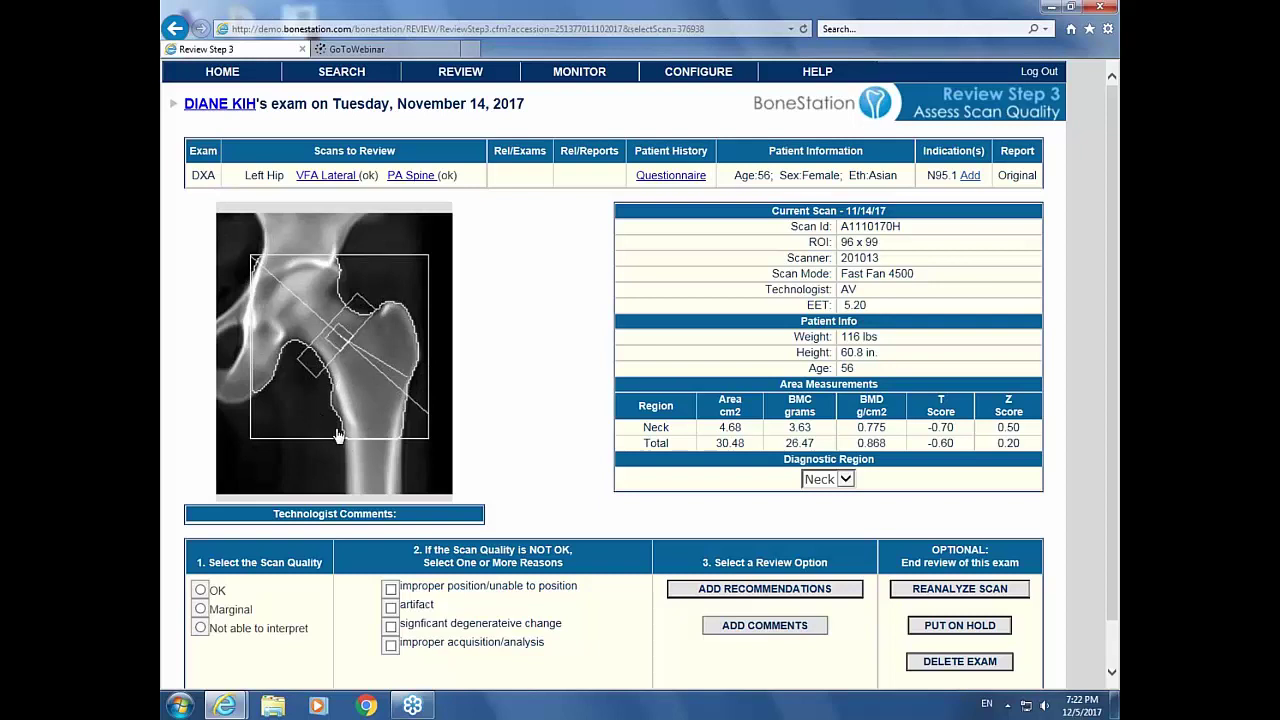
left_click(201, 592)
left_click(788, 592)
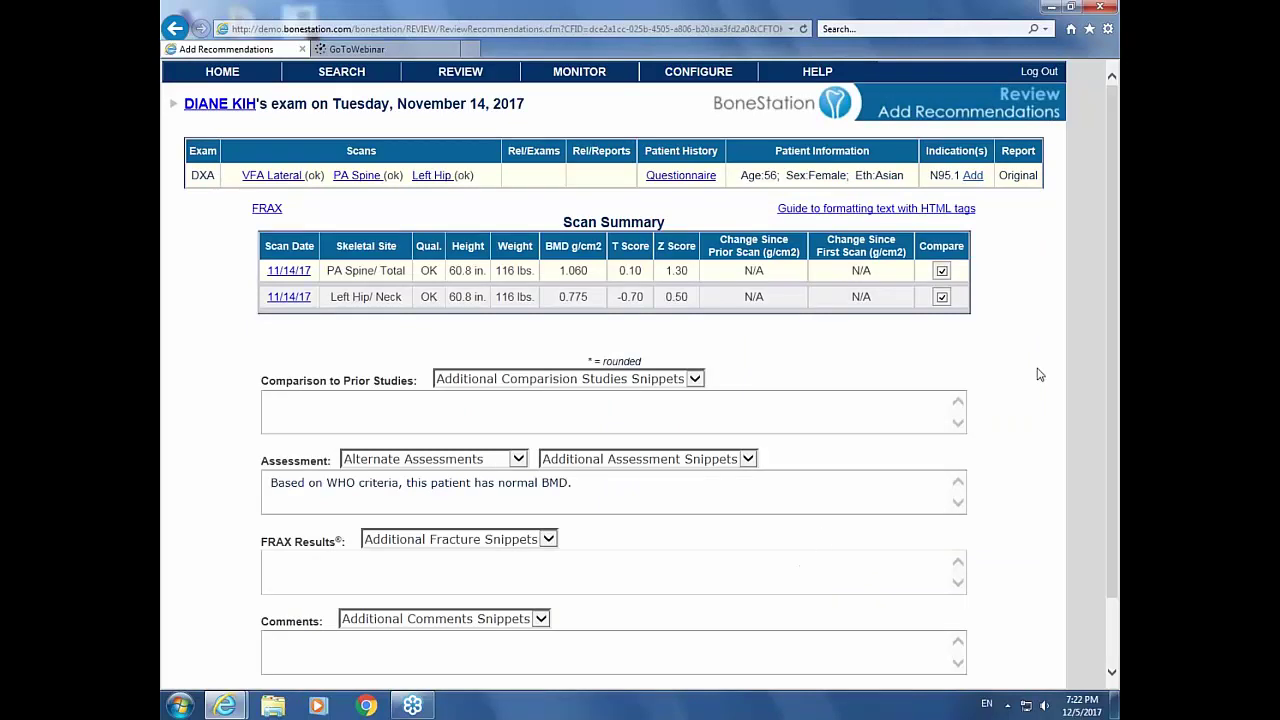
Preview the Bone Density Report showing Normal spine, total hip and femoral neck
left_click_drag(1112, 245, 1106, 320)
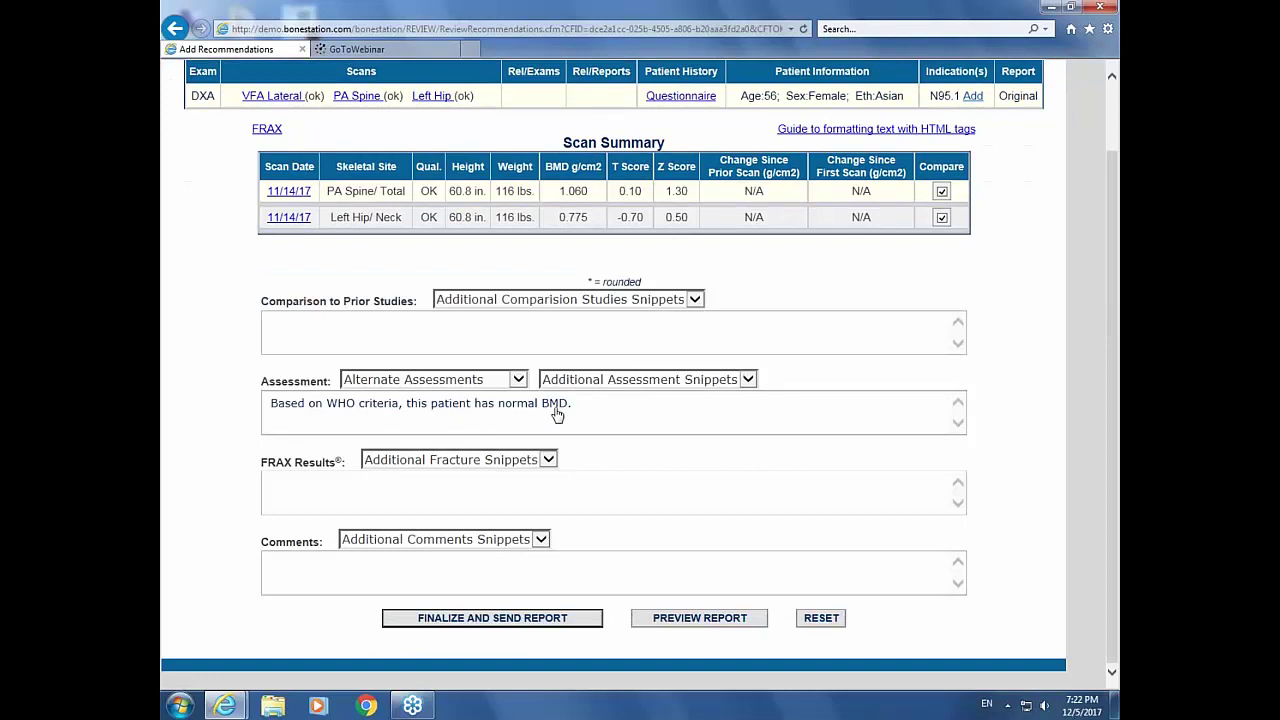
left_click(697, 618)
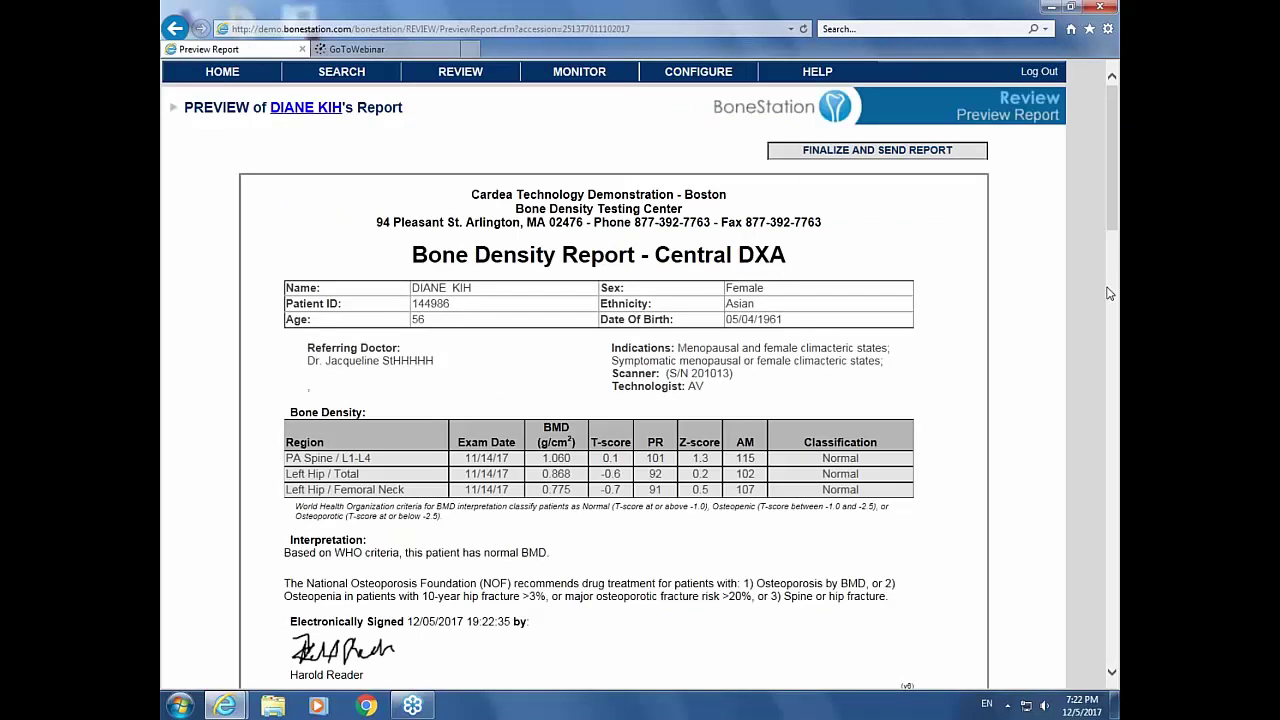
scroll(1108, 145, "down", 1)
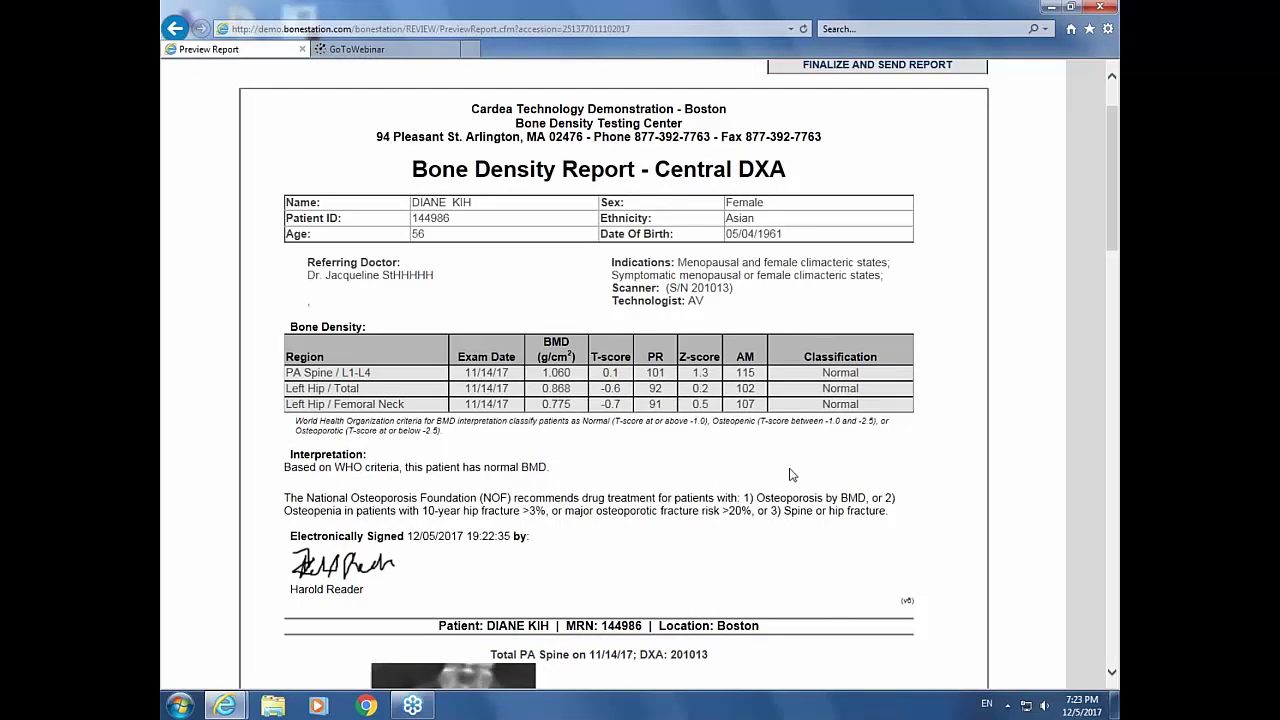
left_click_drag(1111, 179, 1090, 443)
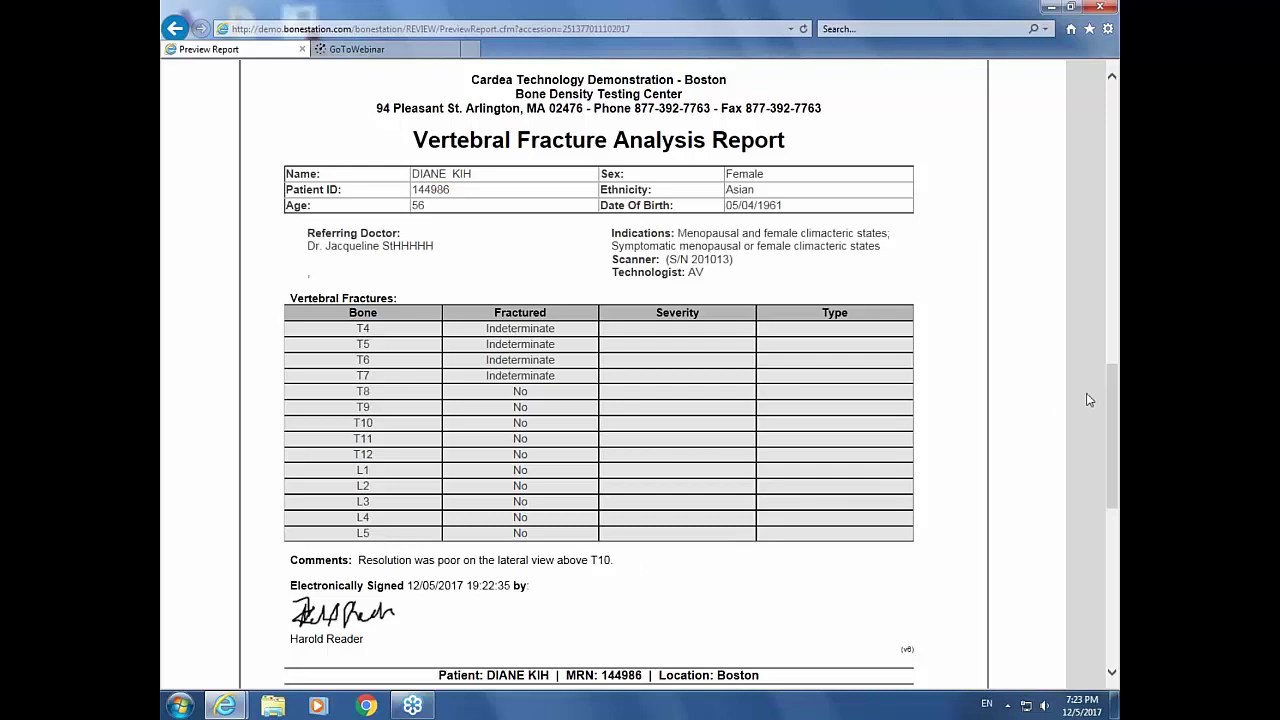
scroll(1111, 382, "up", 1)
left_click_drag(1111, 382, 1113, 95)
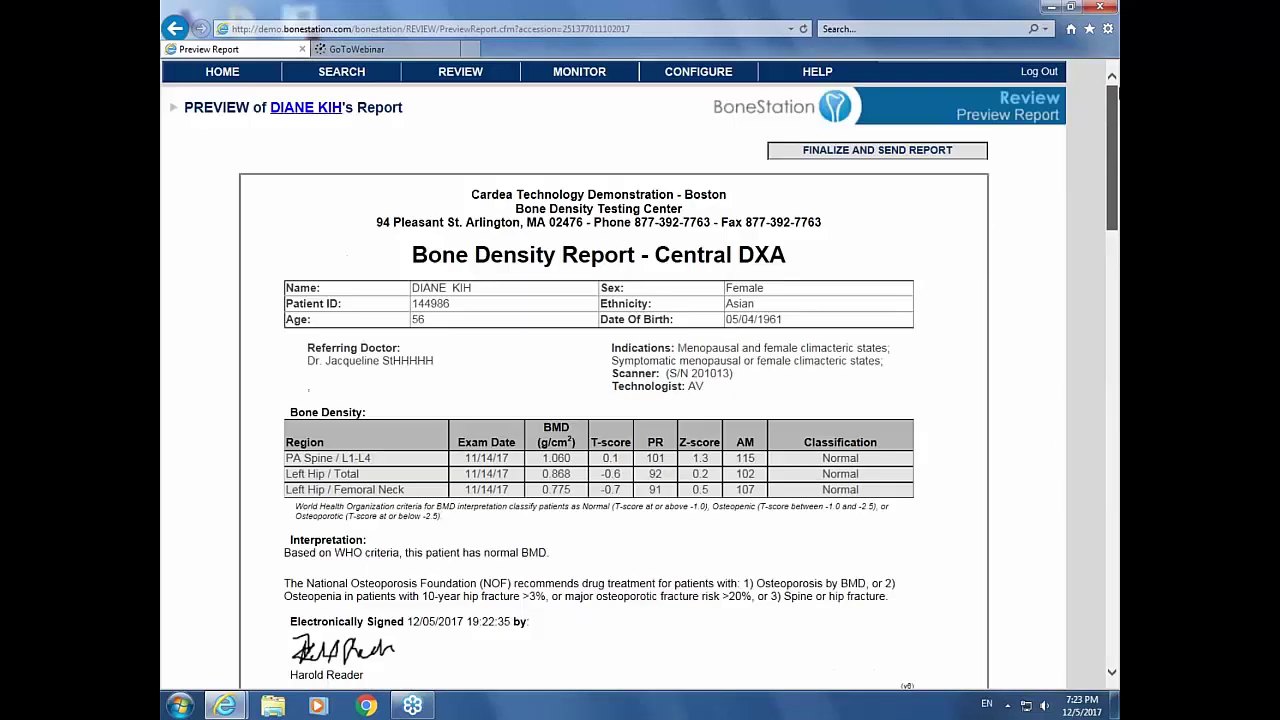
Finalize and send the bone density report, returning to the 18 unreviewed exams
left_click(843, 152)
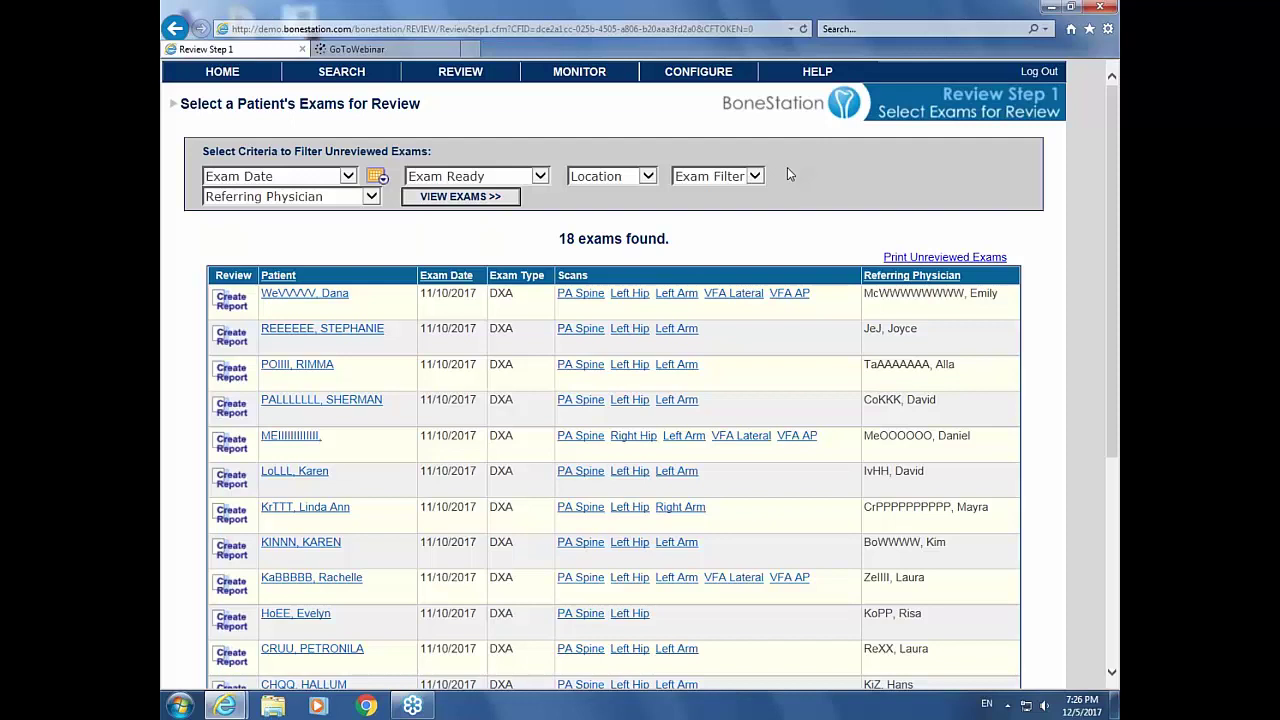
Display the Search menu choices in the top navigation bar
mouse_move(339, 79)
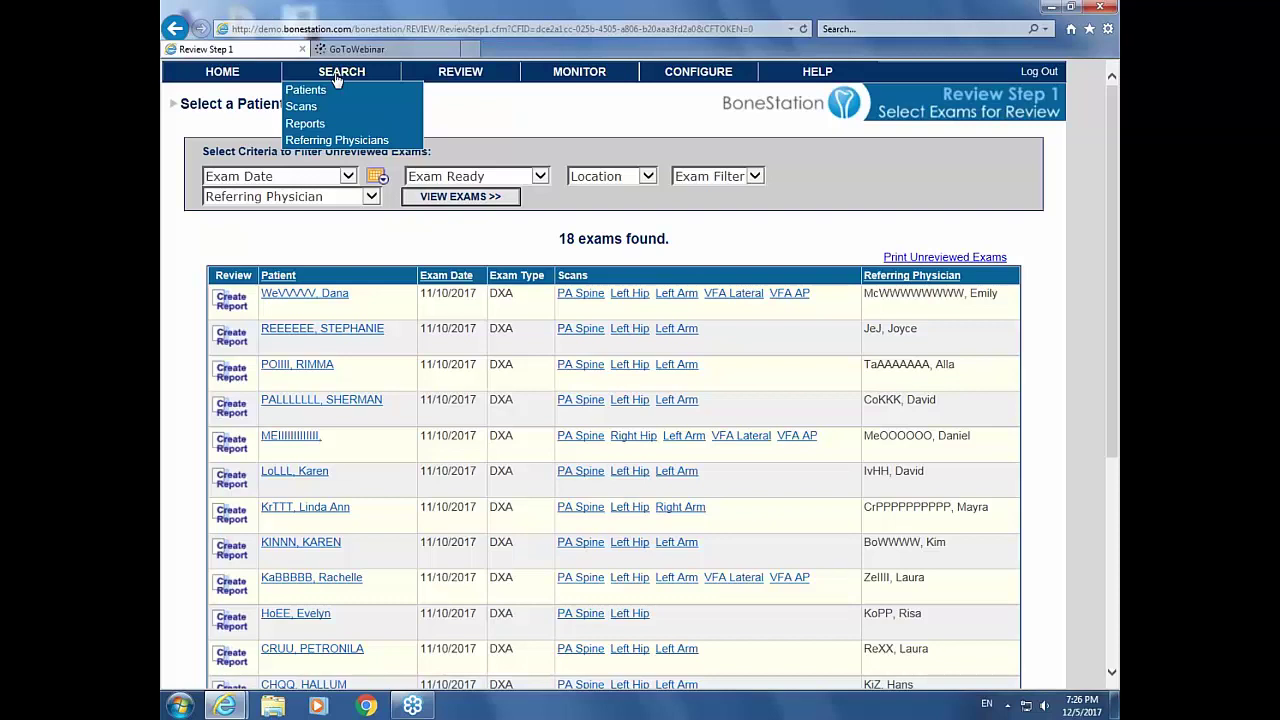
Search reports by the December 5, 2017 report date span and open the first result
left_click(306, 127)
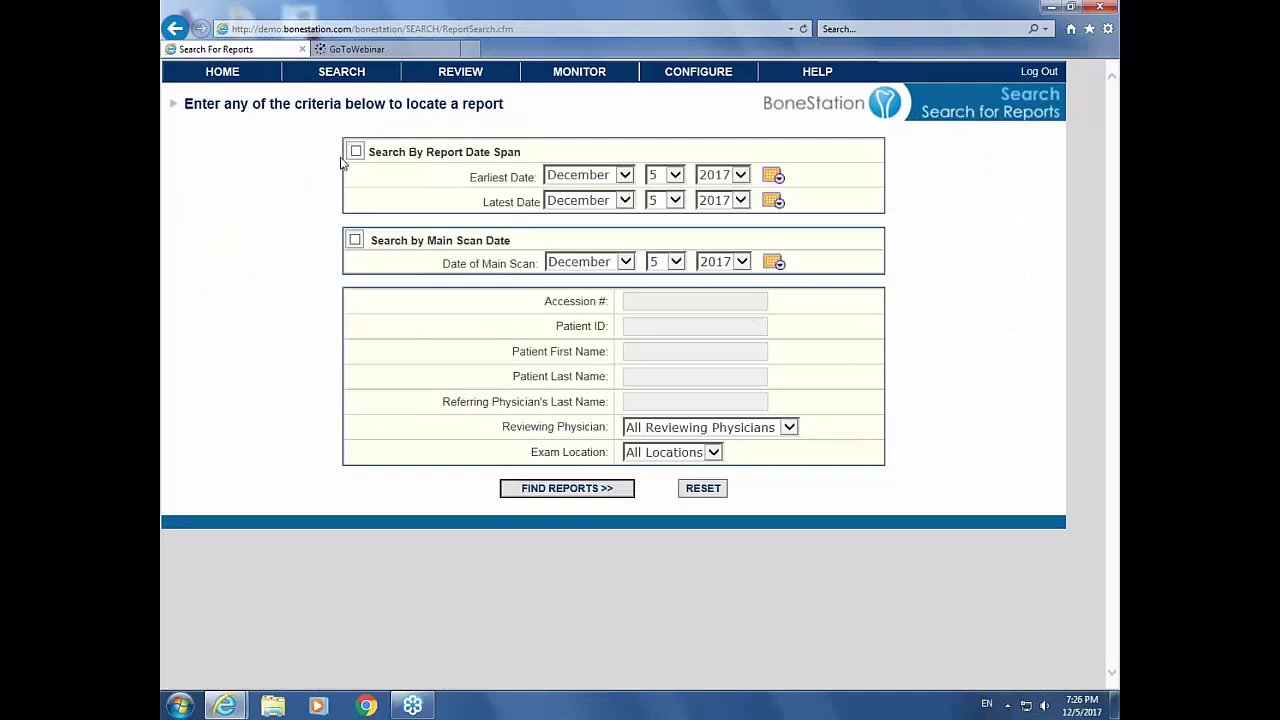
left_click(356, 152)
left_click(557, 497)
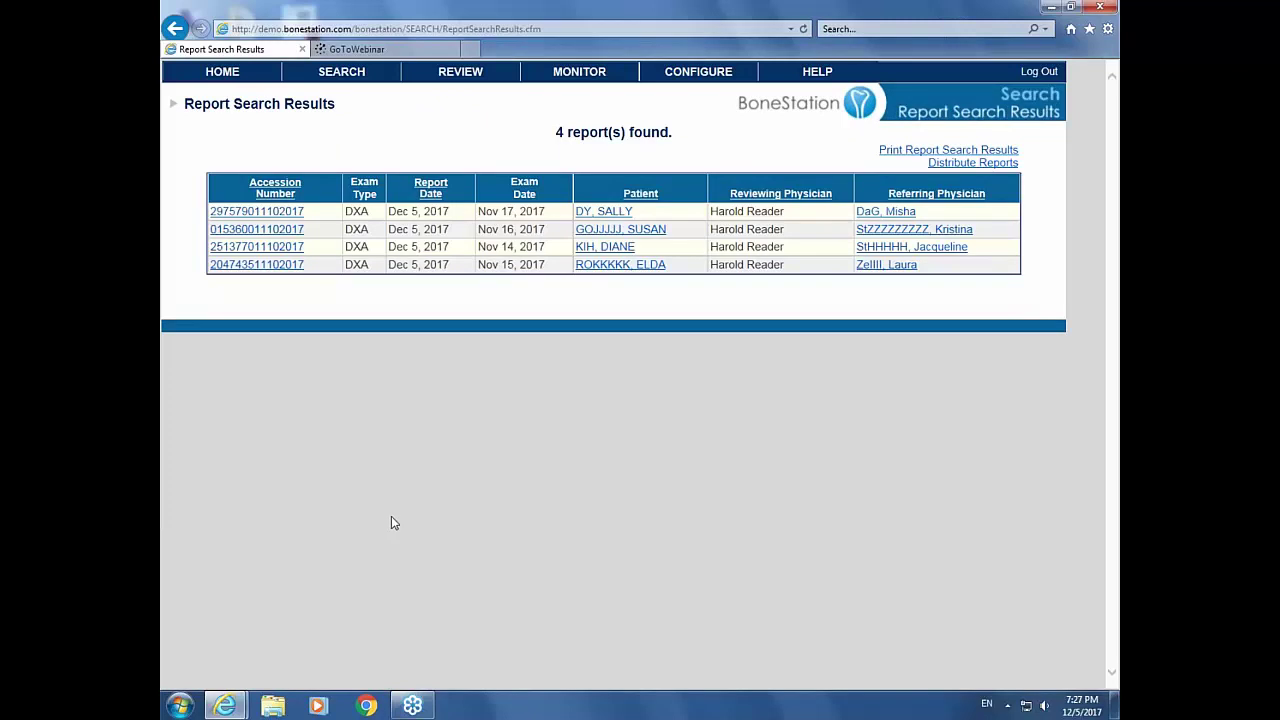
left_click(256, 213)
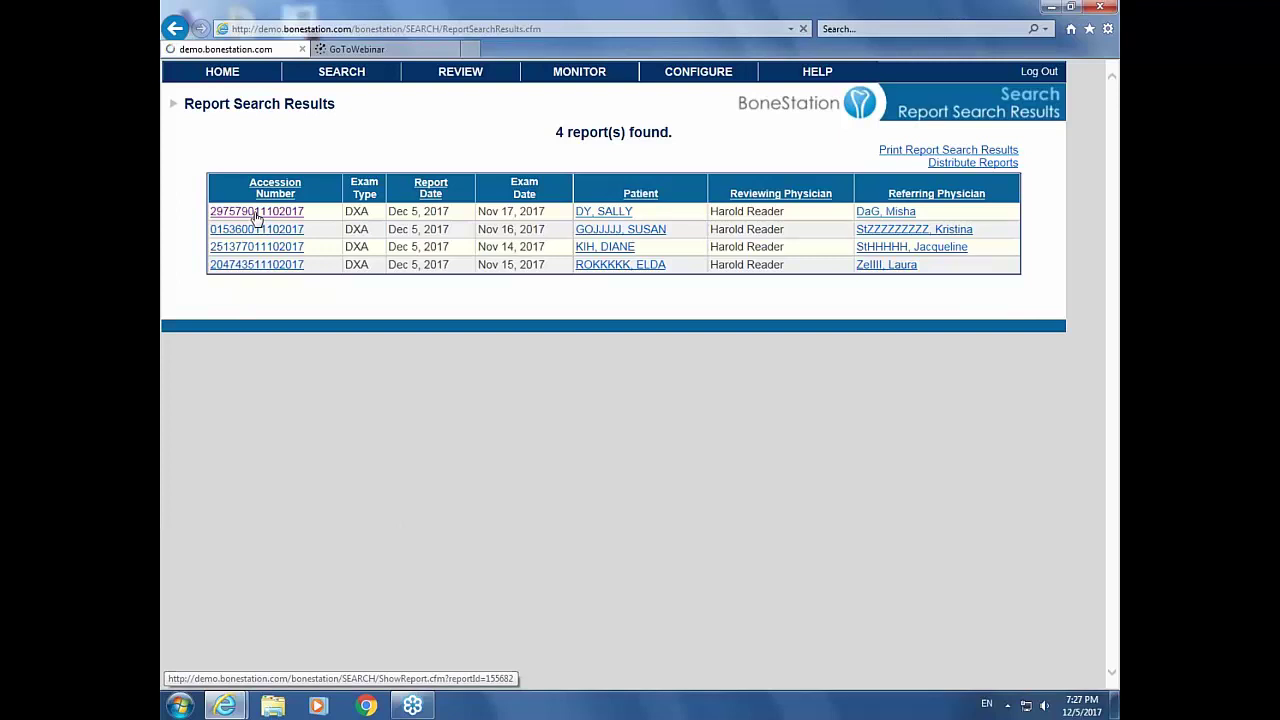
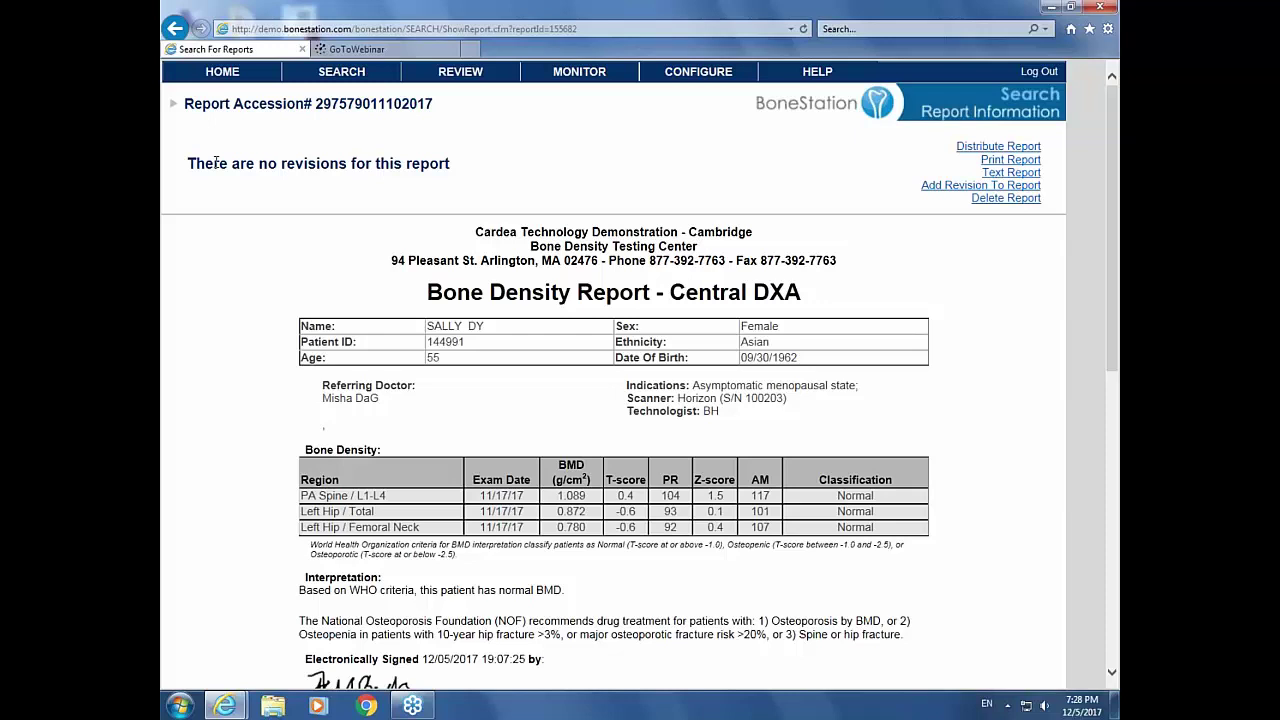
Search reports by today's date span and open the last result, an osteoporosis Central DXA report
mouse_move(341, 74)
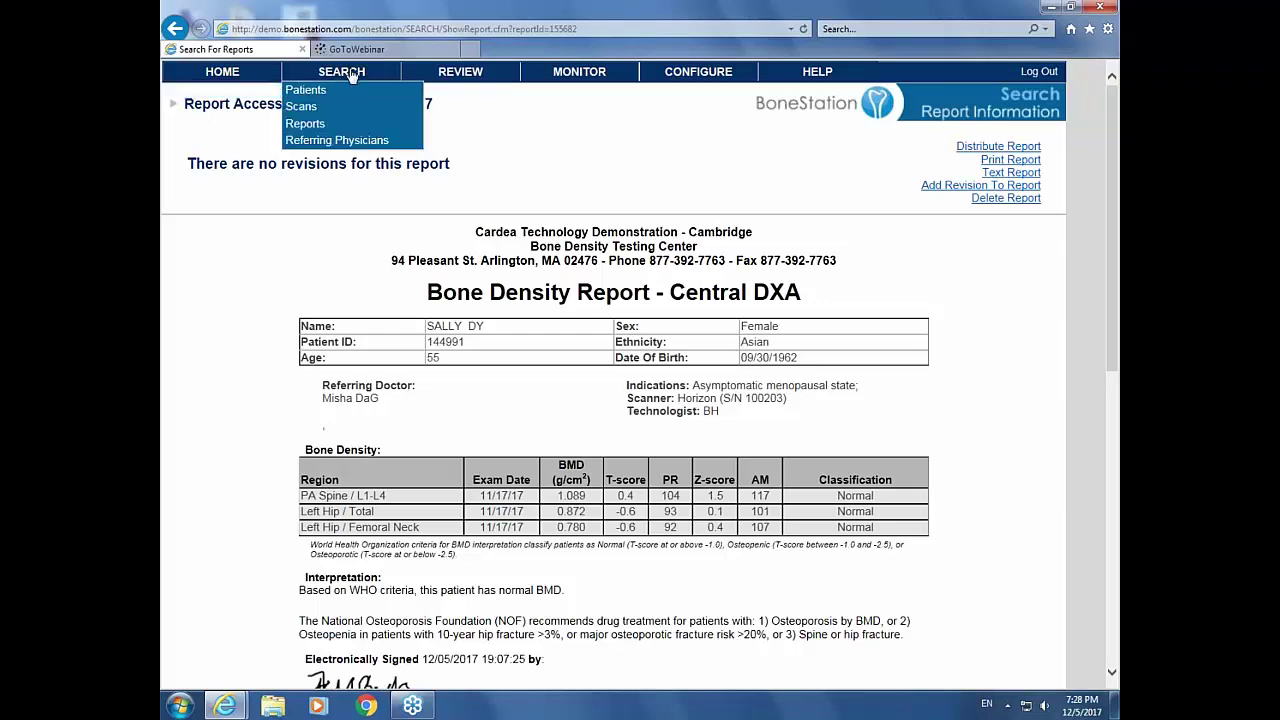
left_click(306, 124)
left_click(356, 152)
left_click(549, 490)
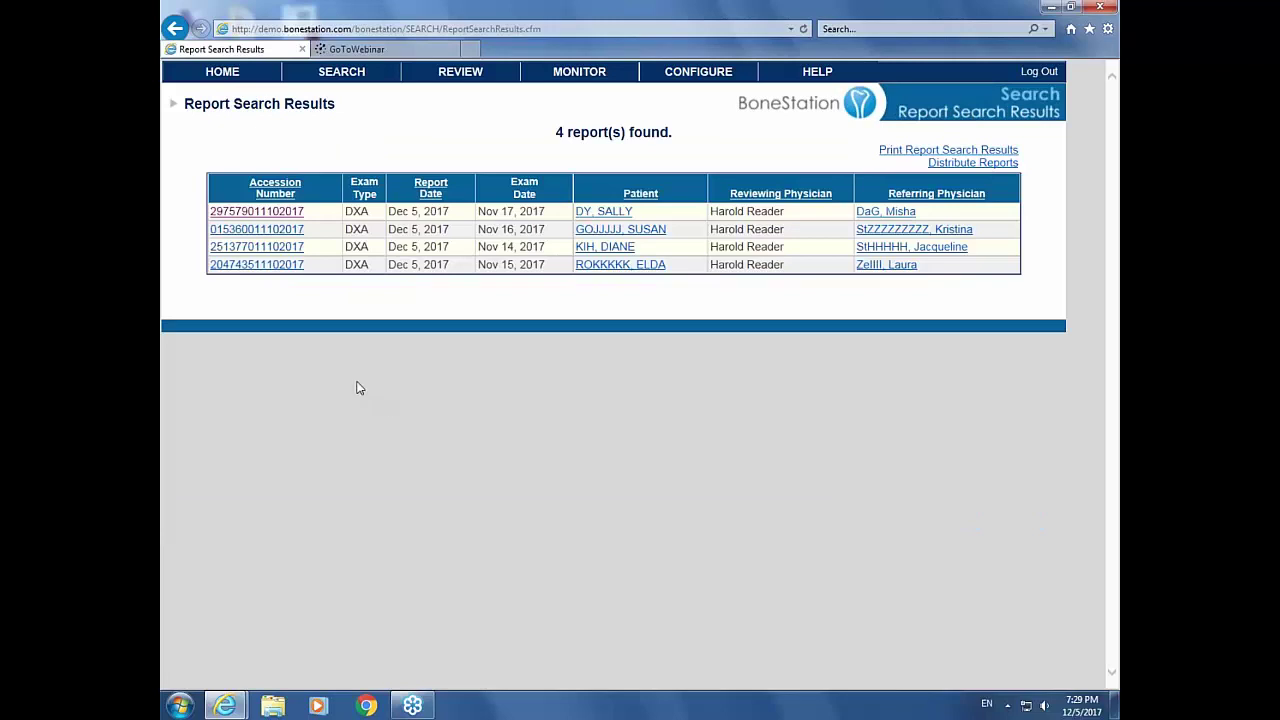
left_click(257, 268)
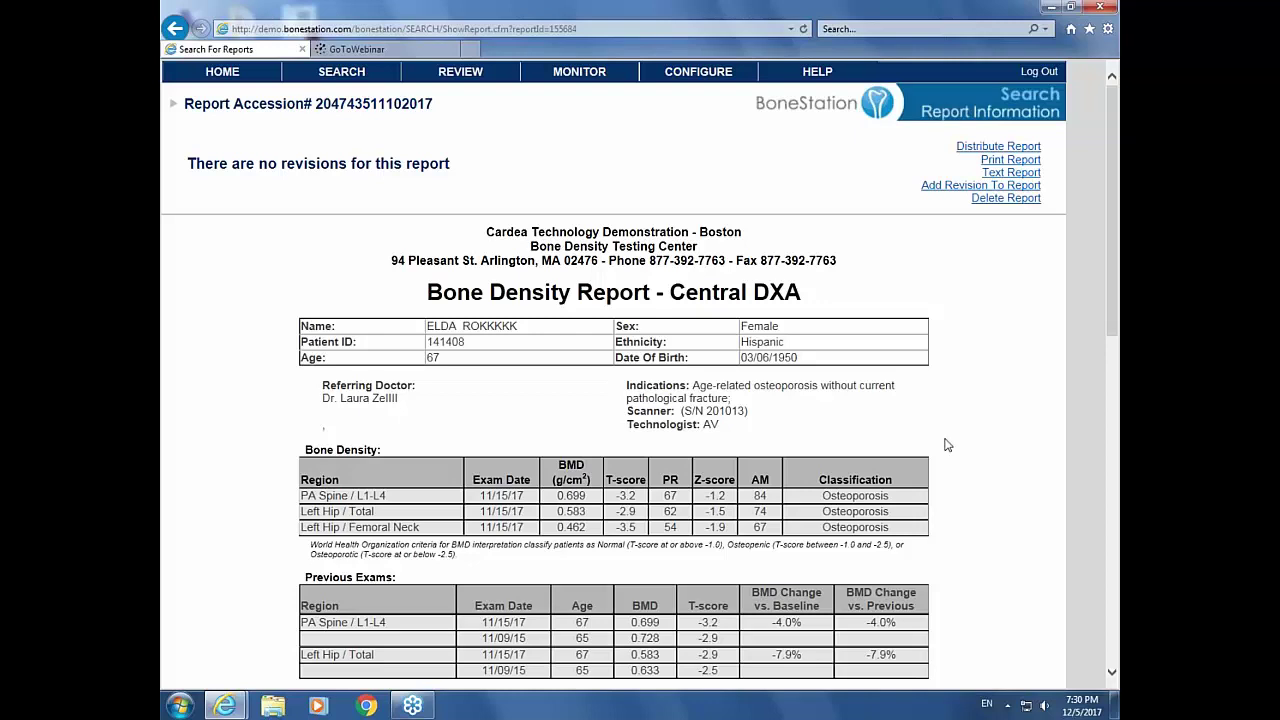
Read through the osteoporosis report's interpretation, then bring up the Review Exams list of 18 unreviewed exams
left_click_drag(1110, 223, 1100, 314)
scroll(1107, 301, "up", 3)
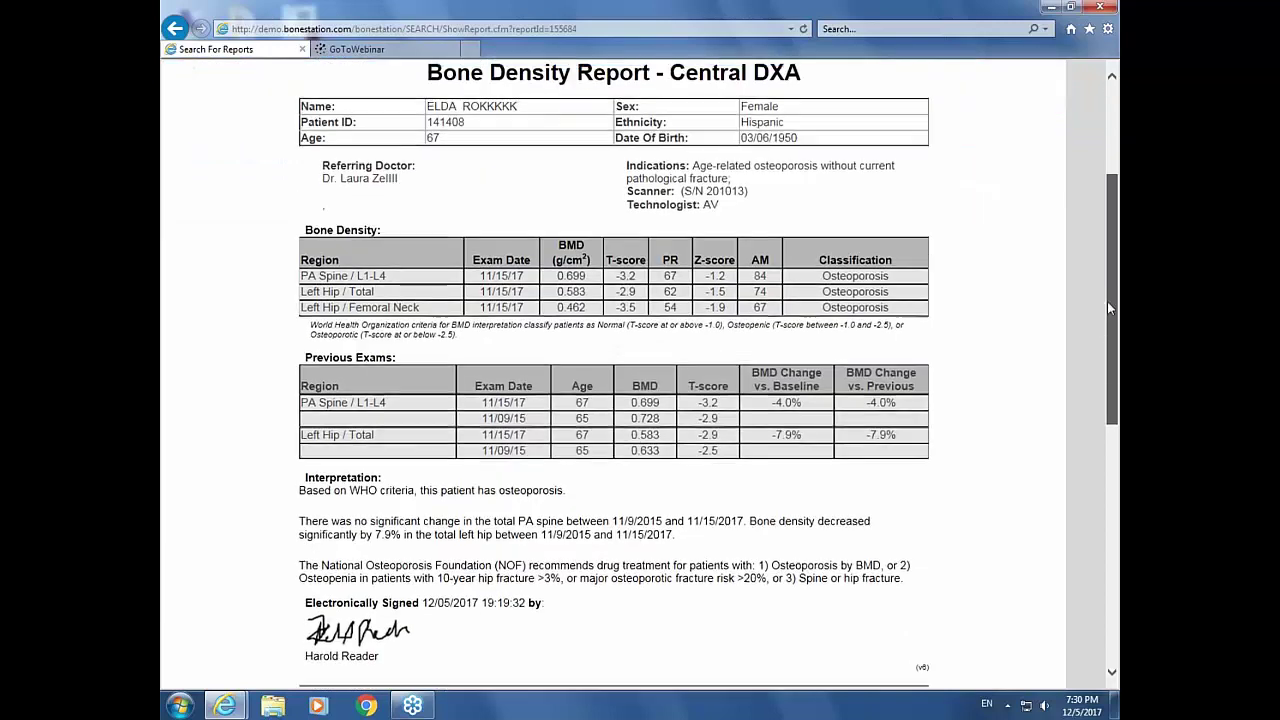
left_click(457, 91)
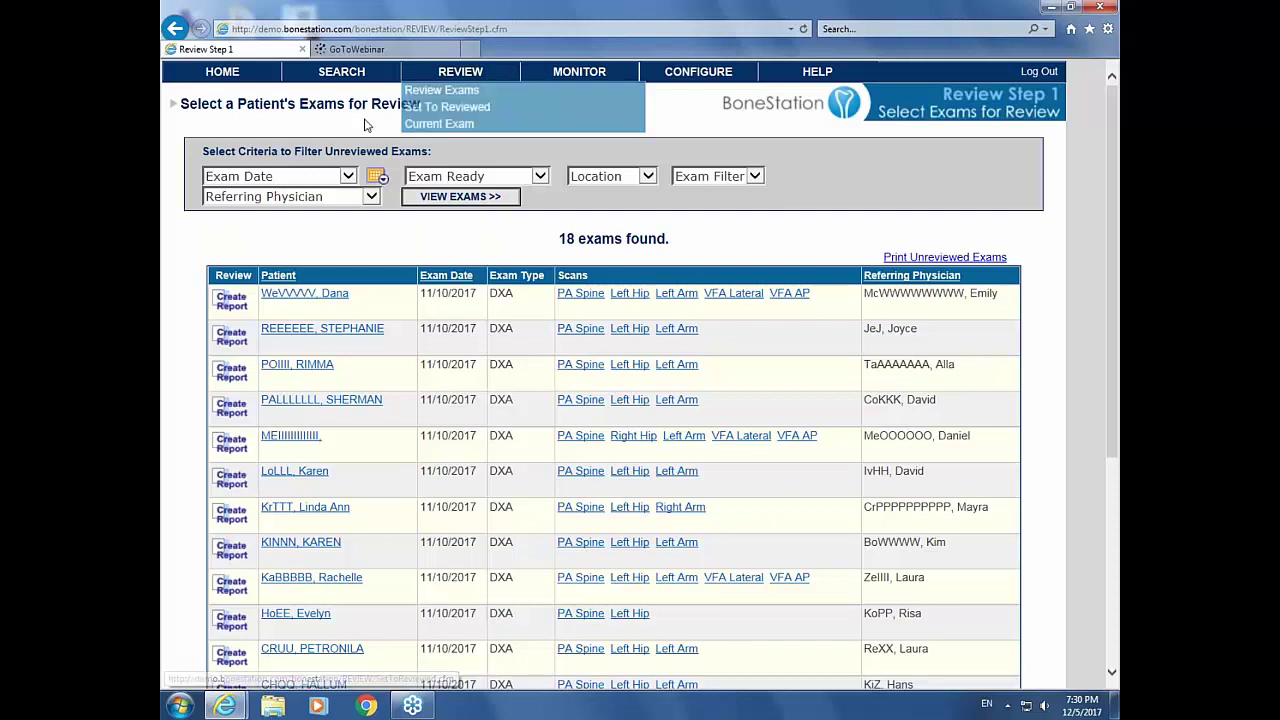
Search today's reports, open the second (osteopenia) report, and view its Distribute Report options
mouse_move(340, 80)
left_click(308, 124)
left_click(355, 151)
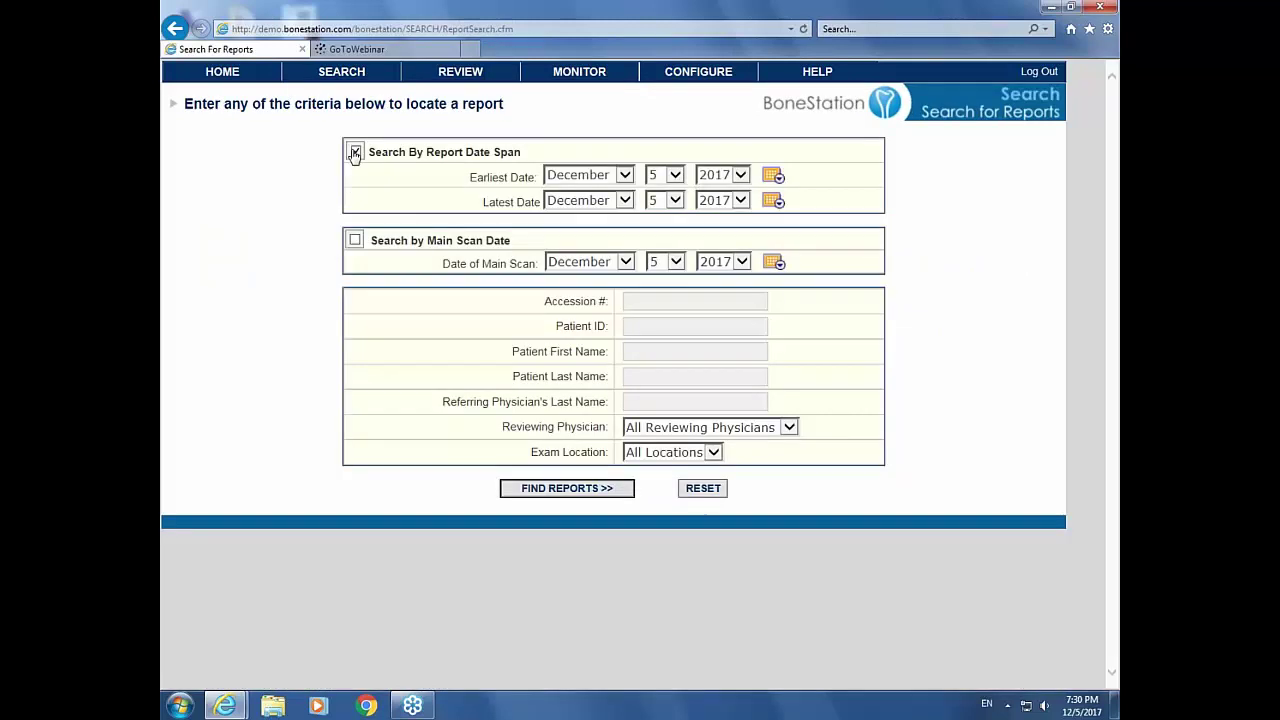
left_click(585, 489)
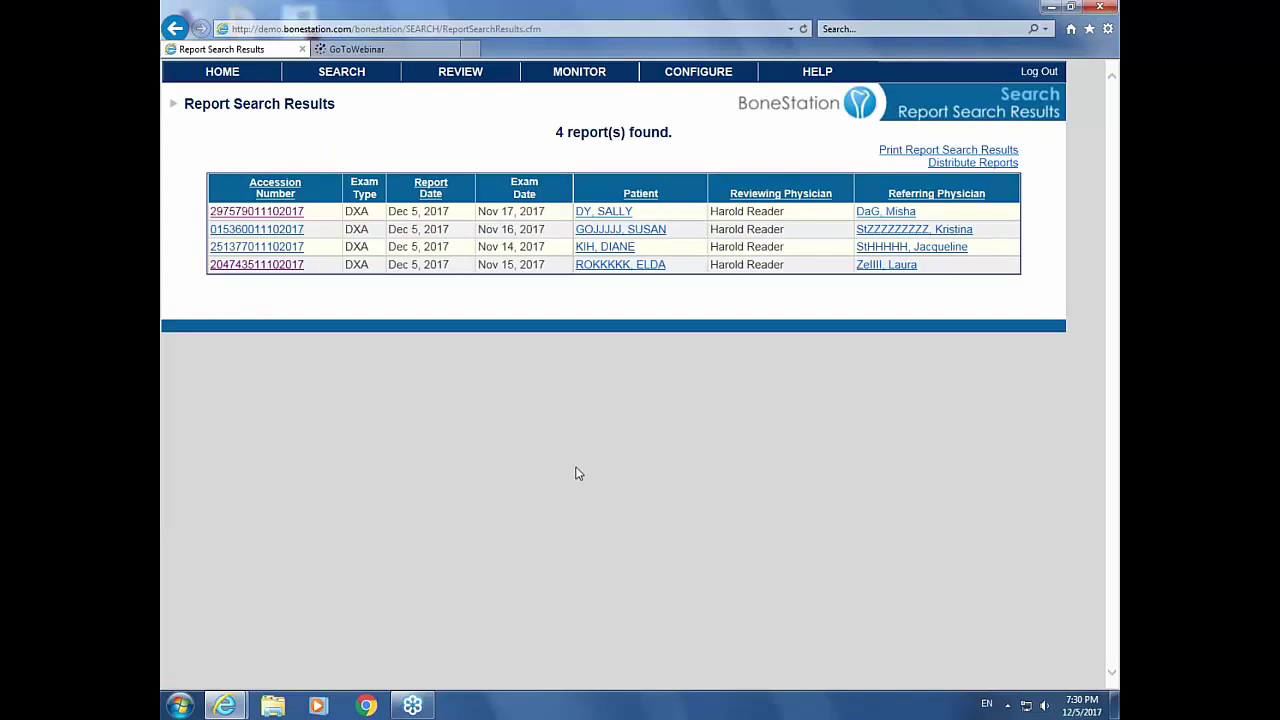
left_click(250, 231)
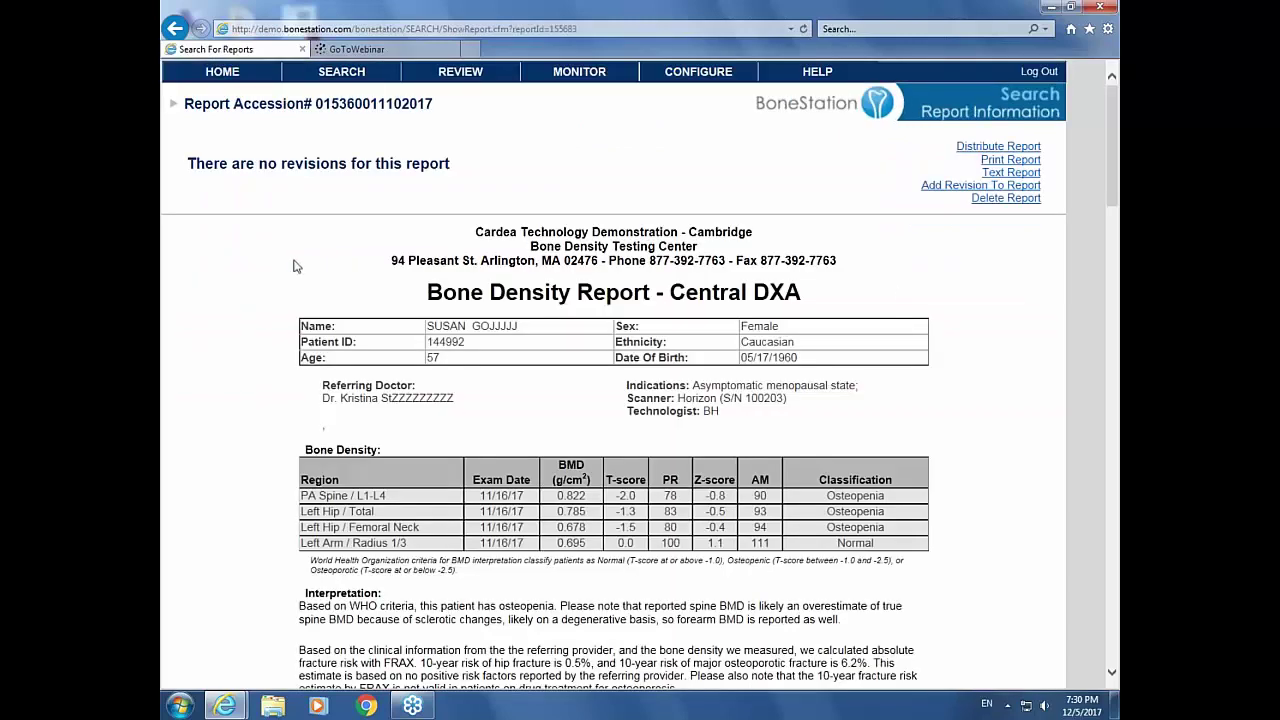
left_click(979, 149)
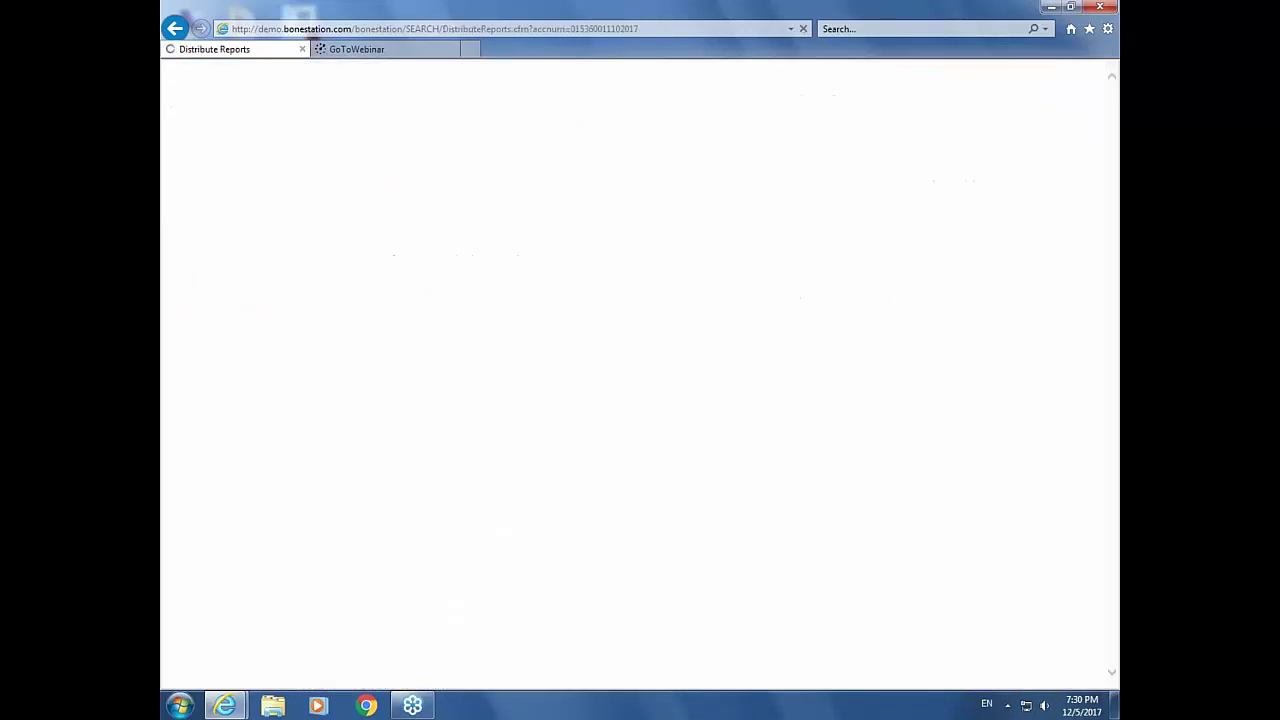
left_click(175, 28)
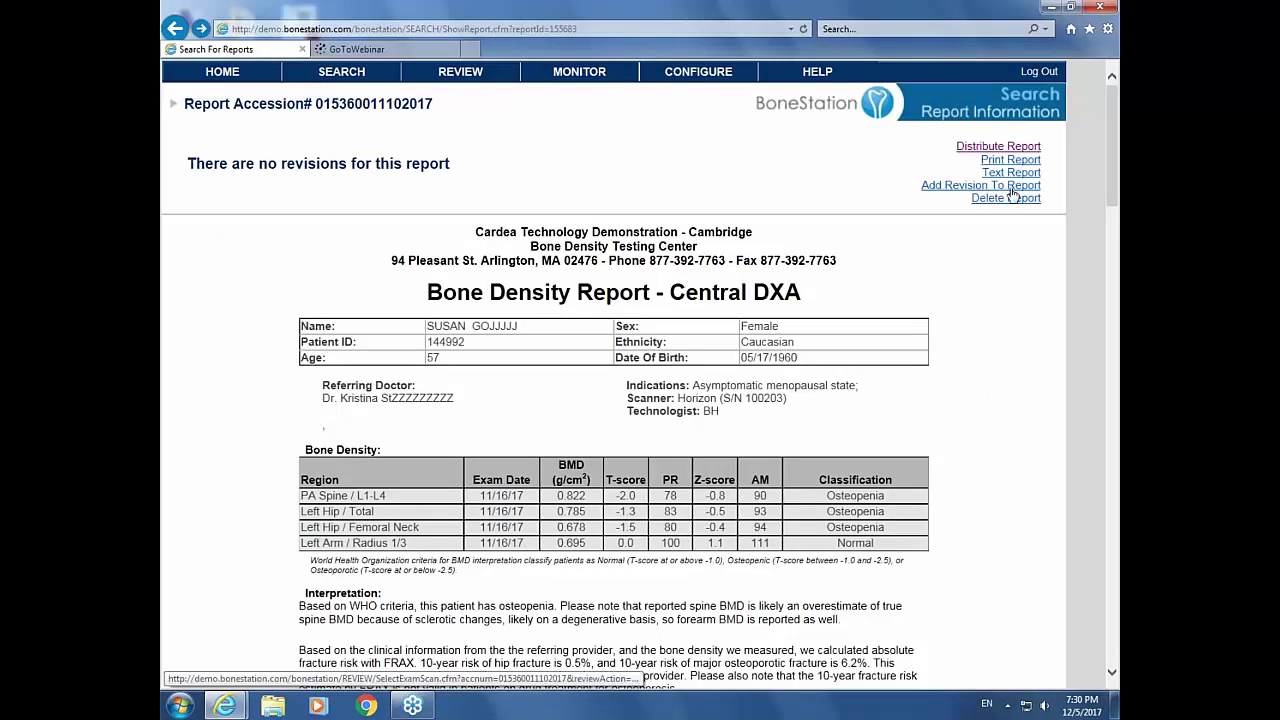
Add a revision, passing through spine, hip and arm scans with OK quality, up to recommendations
left_click(959, 186)
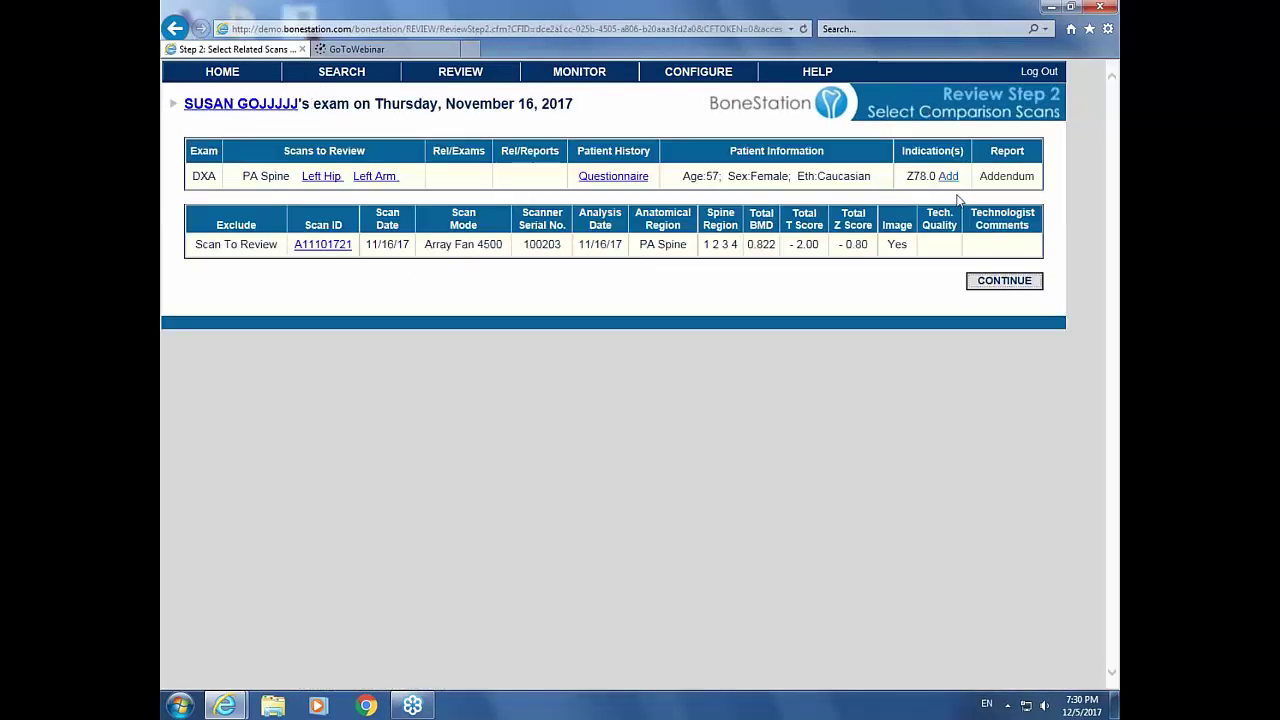
left_click(992, 284)
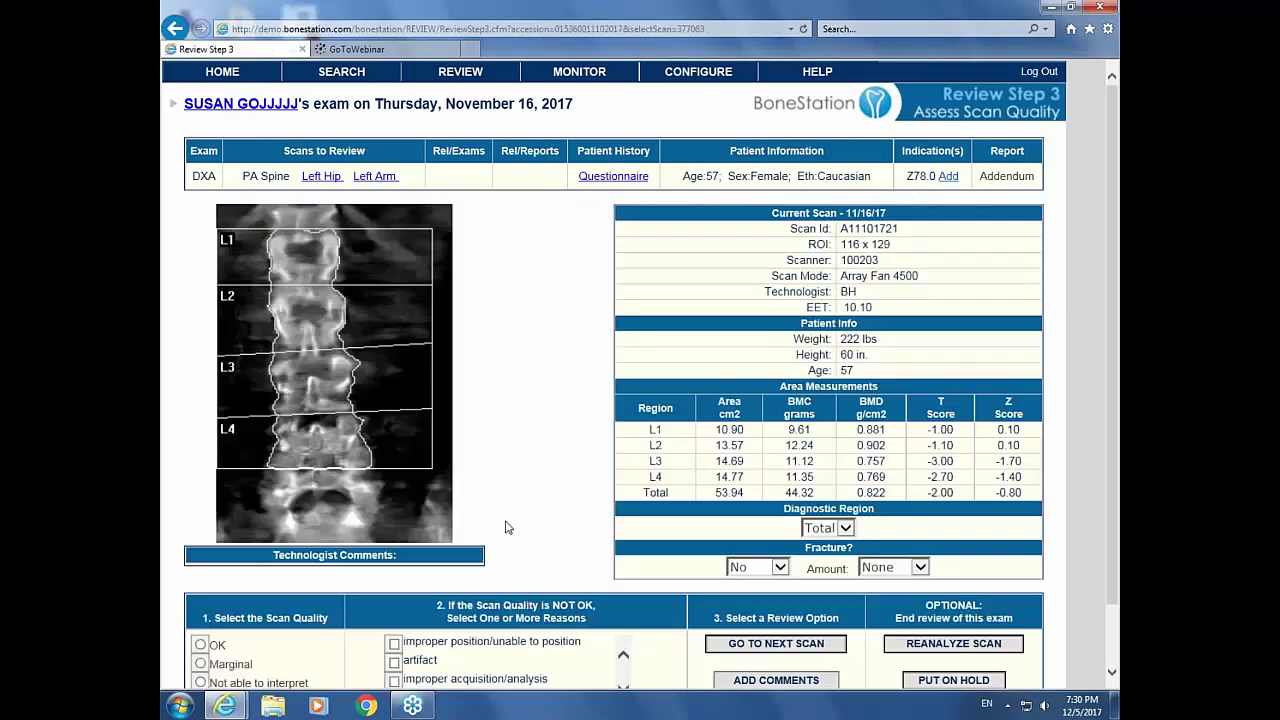
left_click(788, 644)
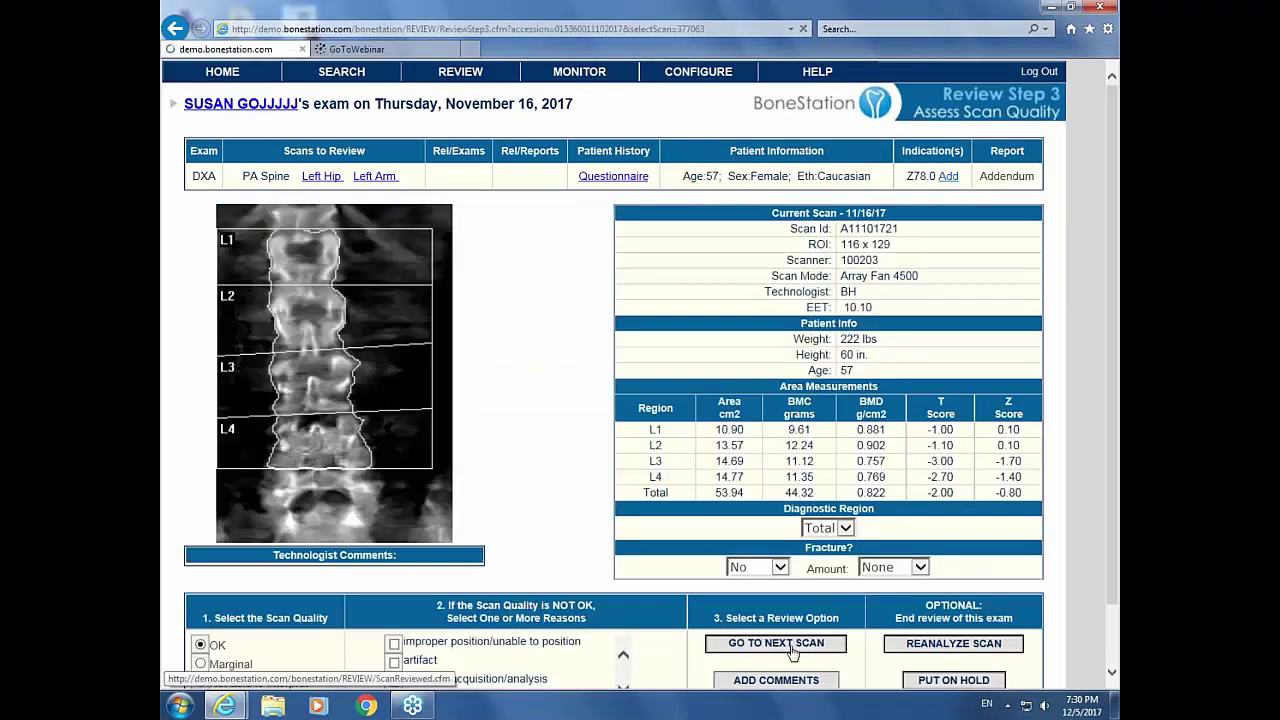
left_click(996, 288)
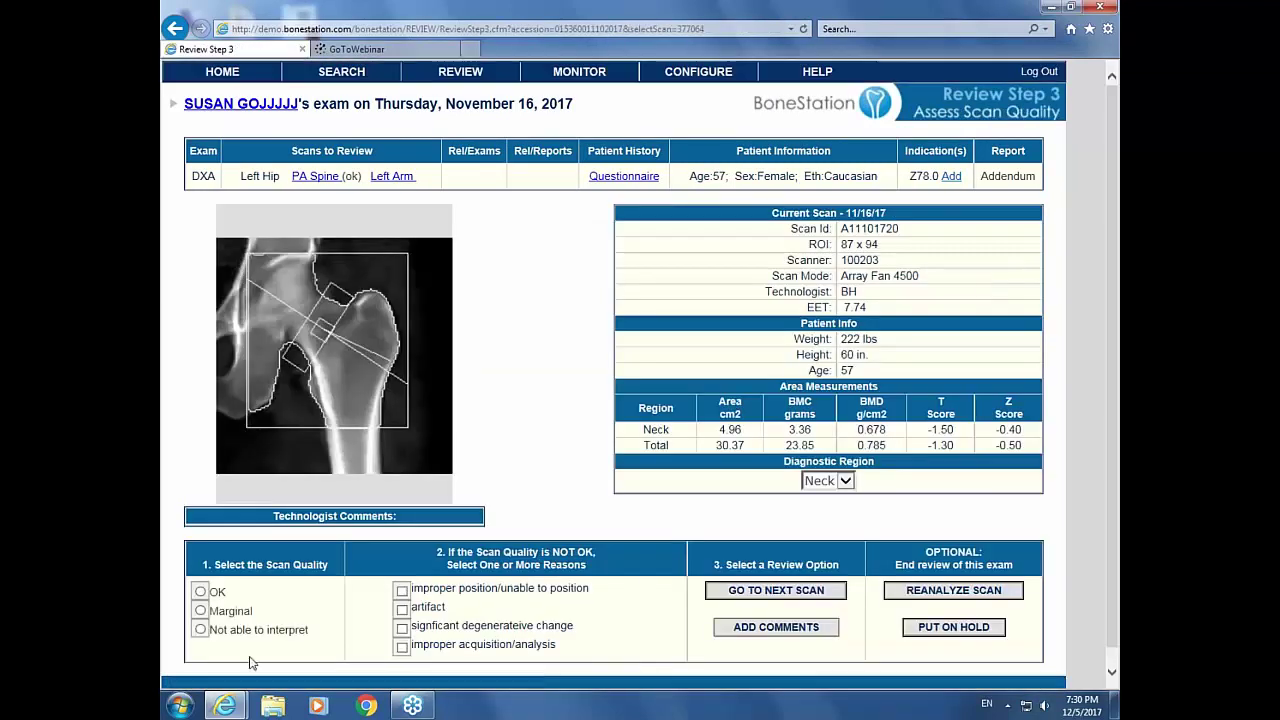
left_click(201, 592)
left_click(786, 592)
left_click(1002, 291)
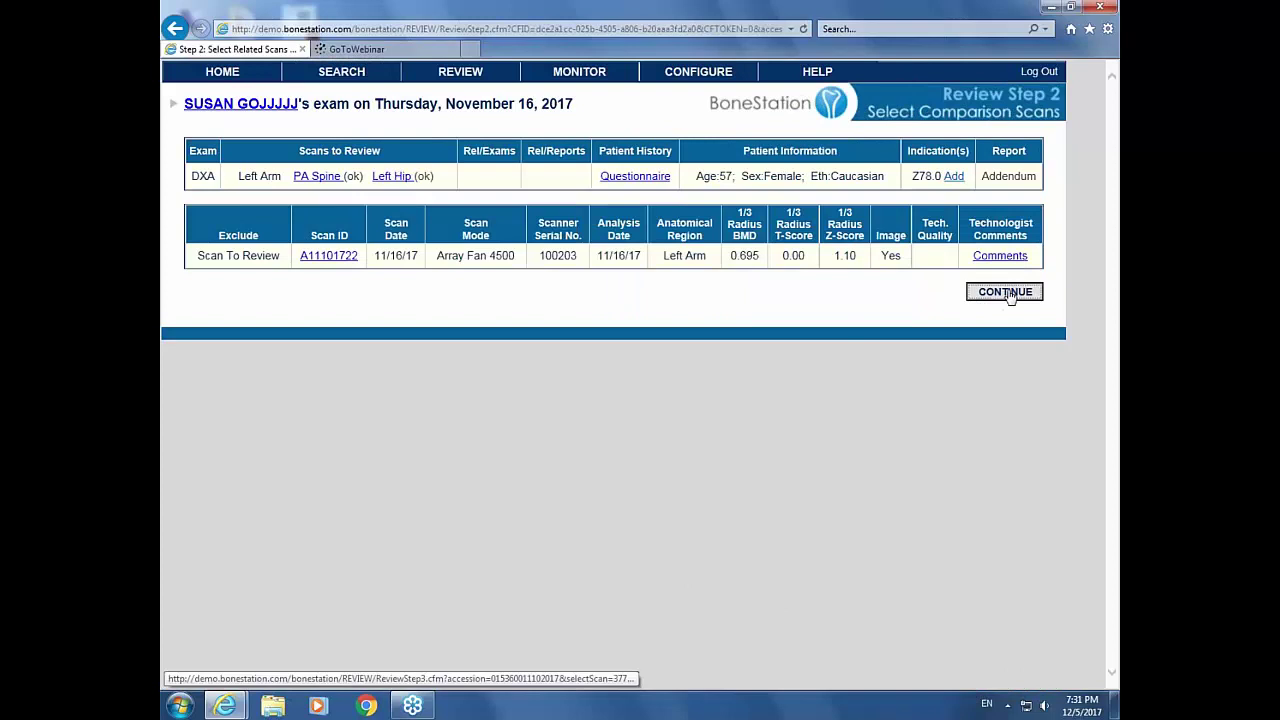
left_click(201, 603)
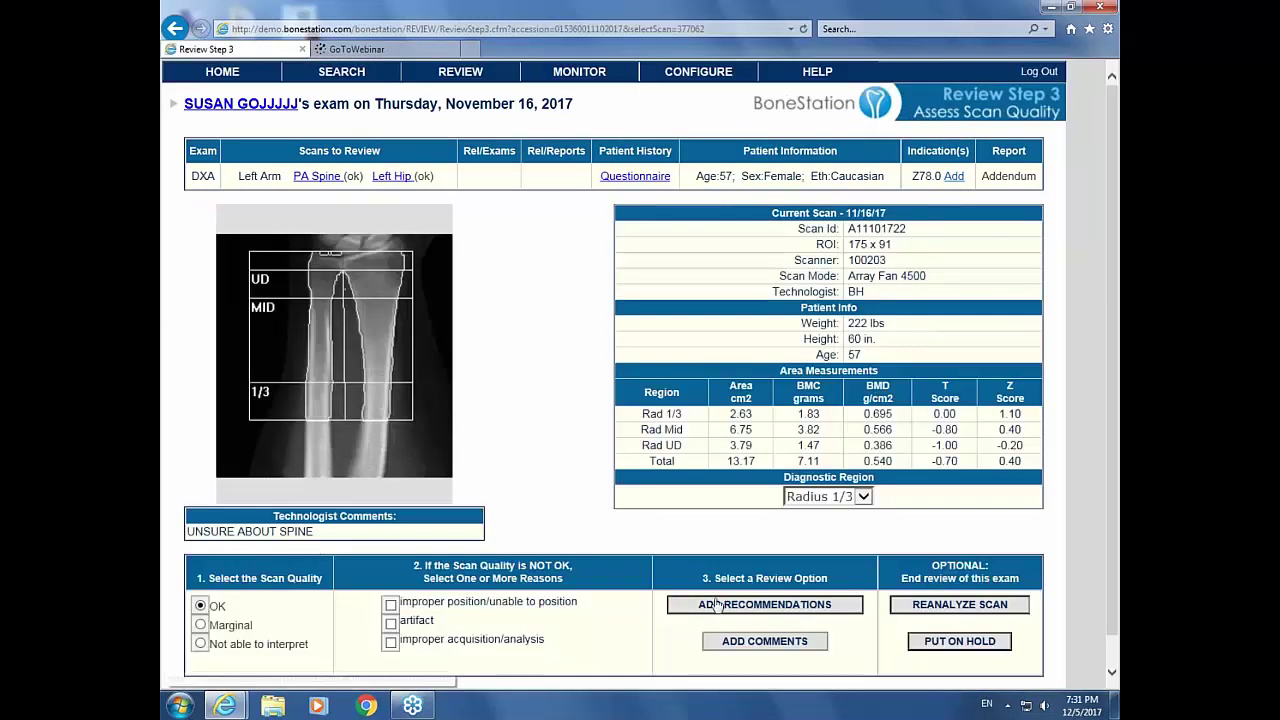
left_click(766, 605)
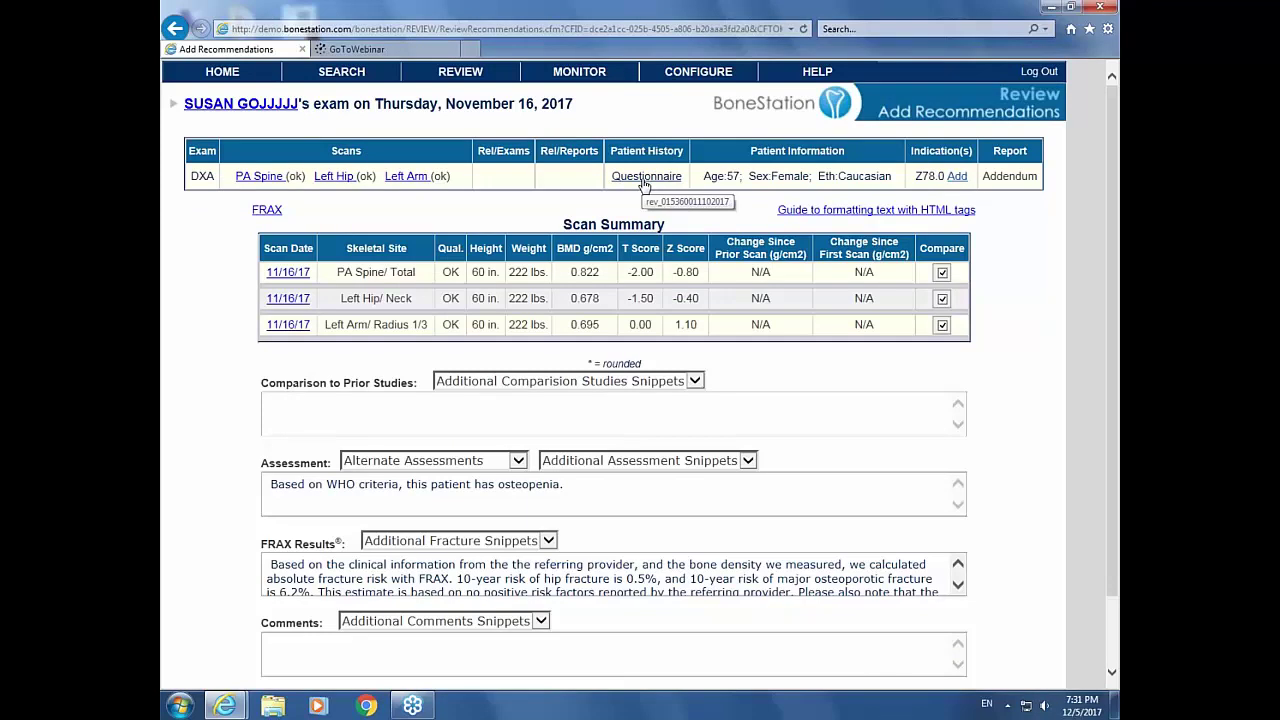
Open the Patient History questionnaire from the recommendations page
left_click(645, 178)
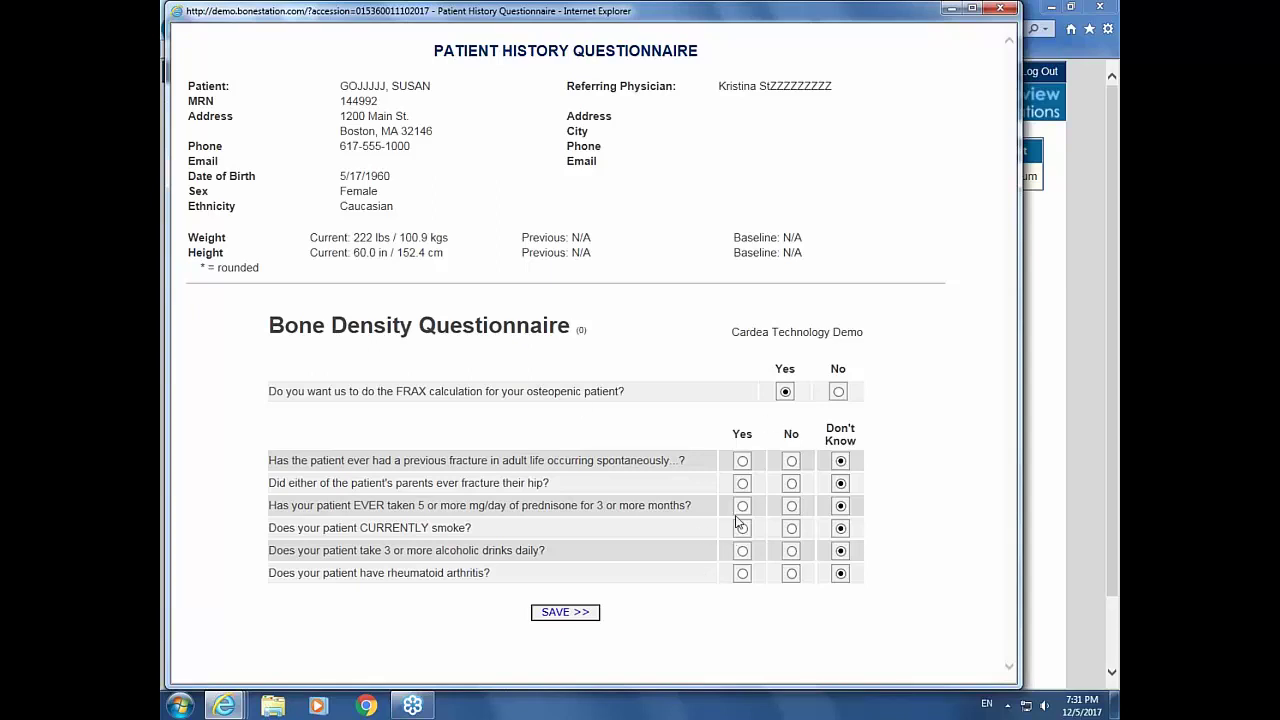
Answer Yes to previous spontaneous fracture and current smoking, and save the questionnaire
left_click(742, 461)
left_click(742, 529)
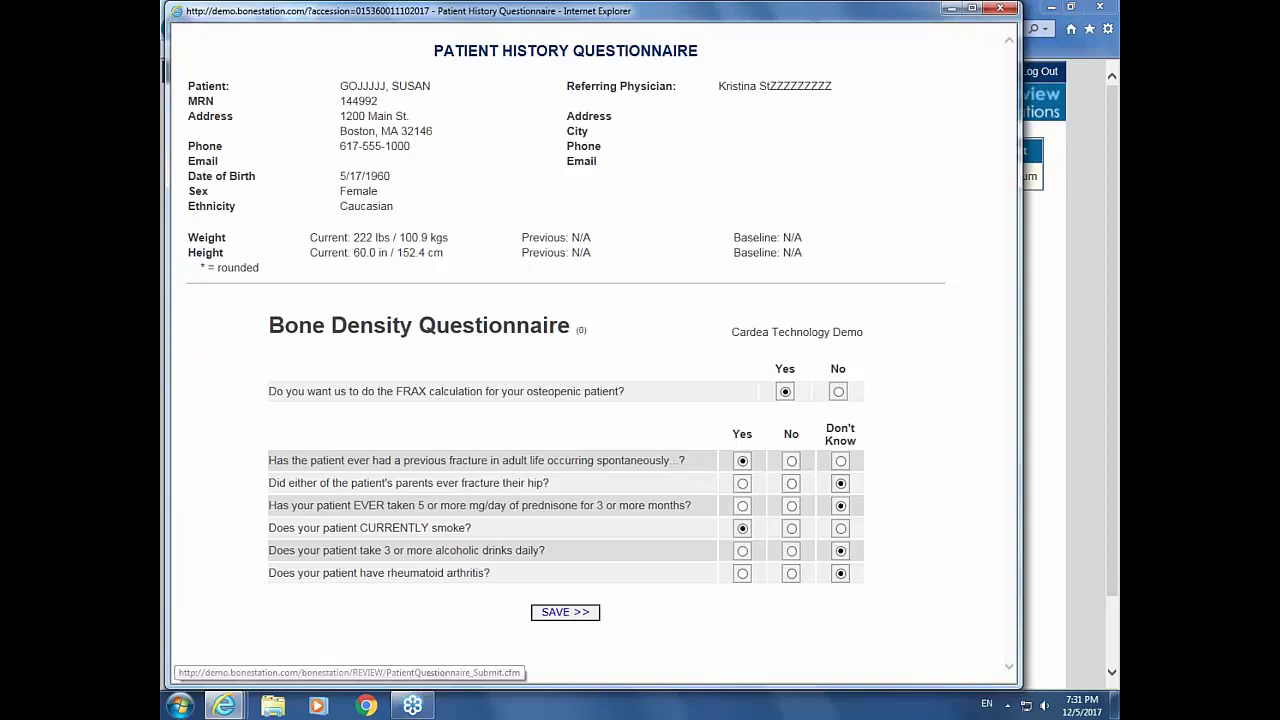
left_click(565, 612)
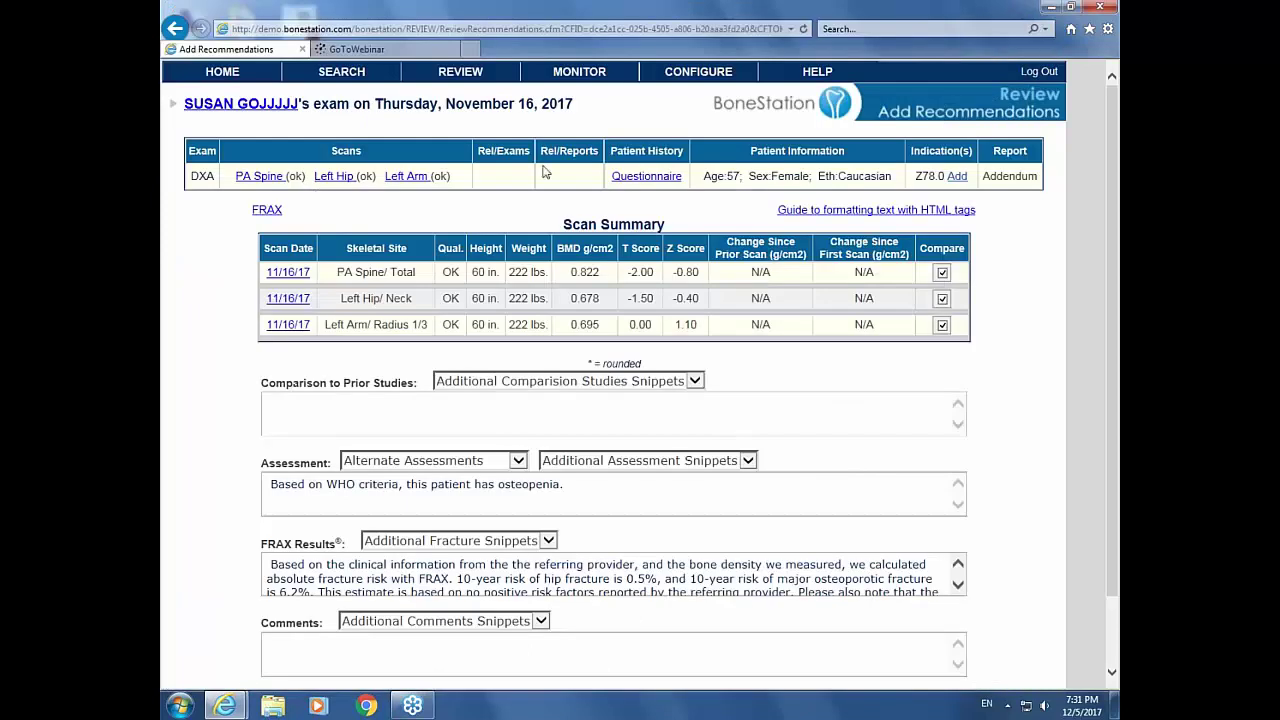
Revisit the Left Hip scan and return to recommendations showing FRAX 1.5% hip, 11% major fracture risk
left_click(334, 176)
left_click(1005, 283)
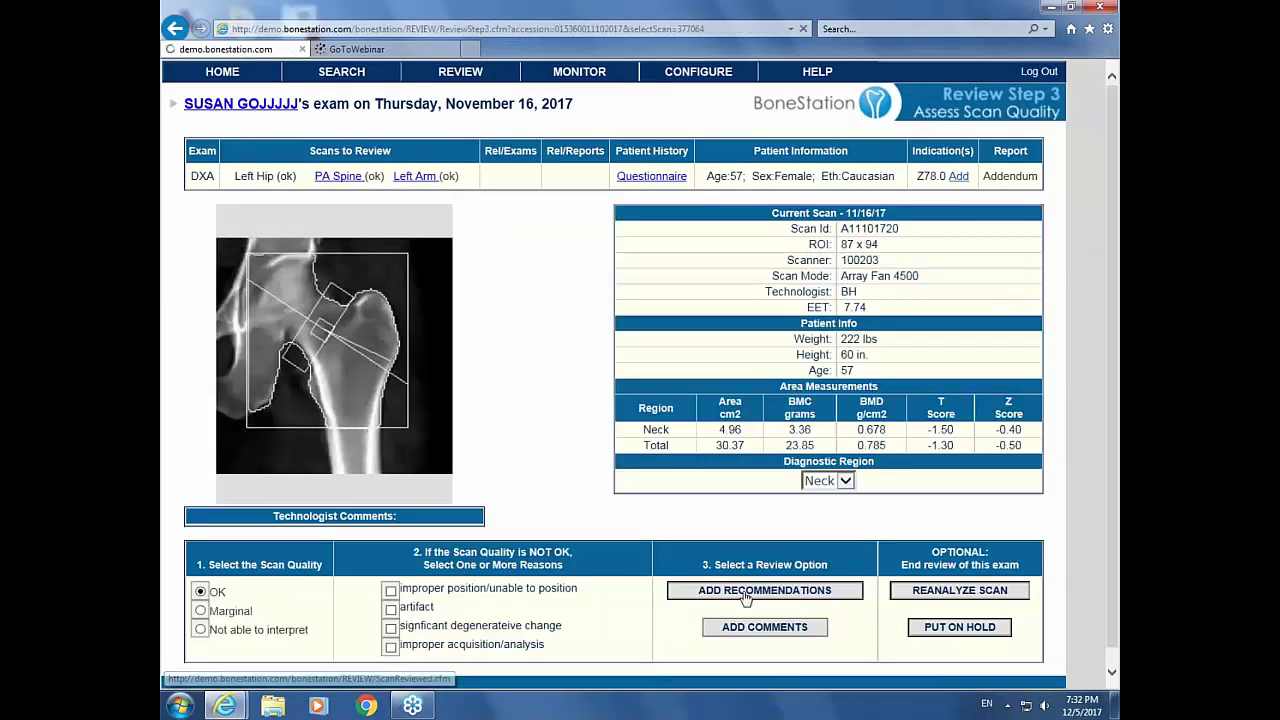
left_click(745, 591)
scroll(471, 521, "down", 1)
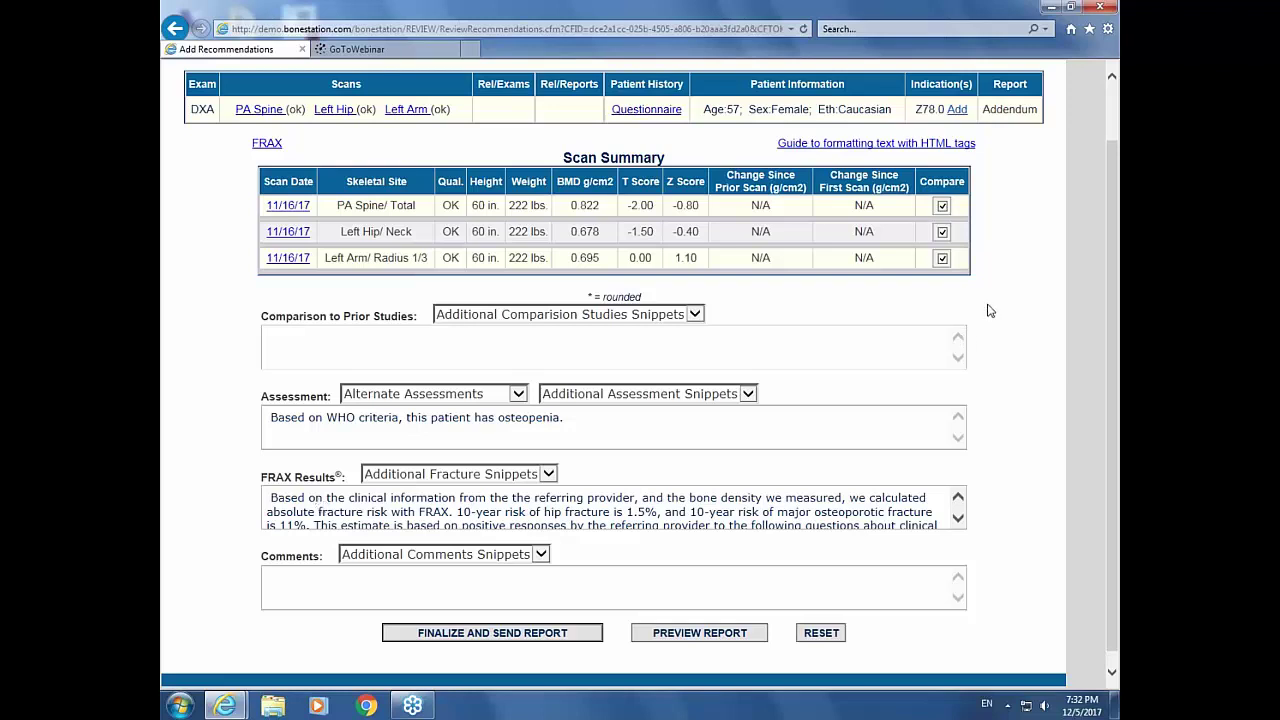
Open Review Exams, listing 18 unreviewed DXA exams dated 11/10/2017
left_click_drag(1113, 216, 1117, 156)
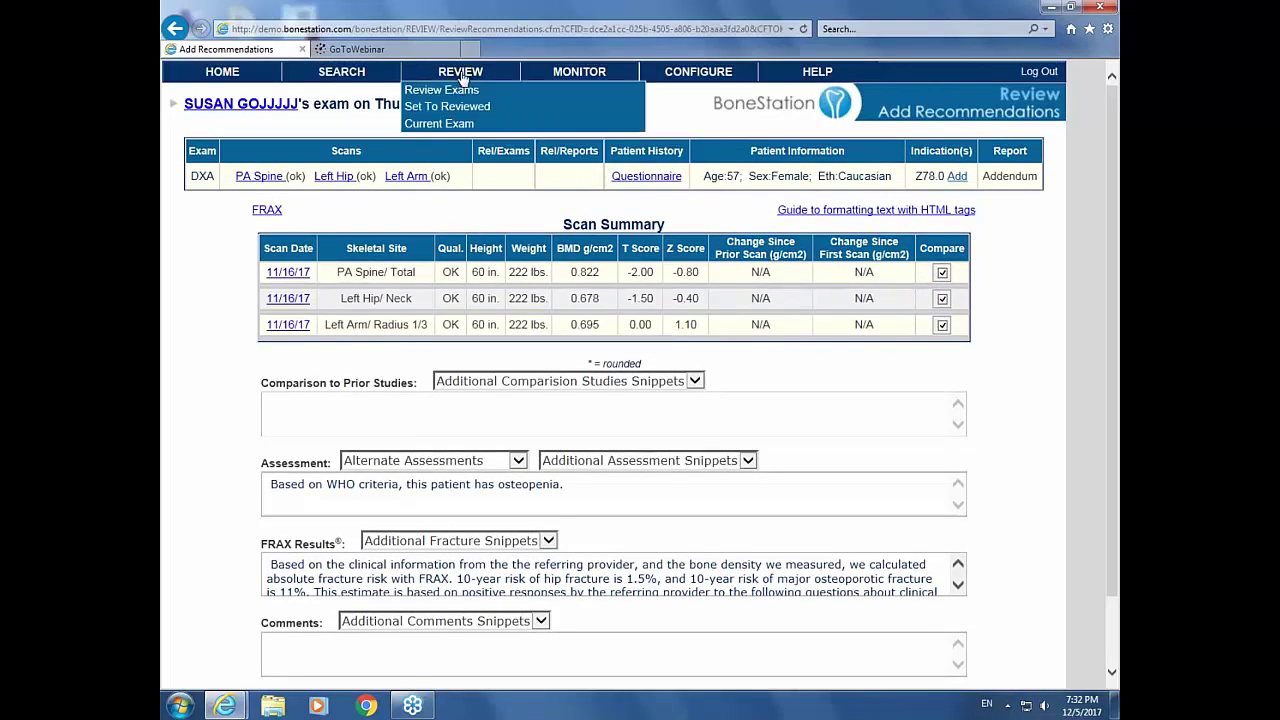
left_click(455, 91)
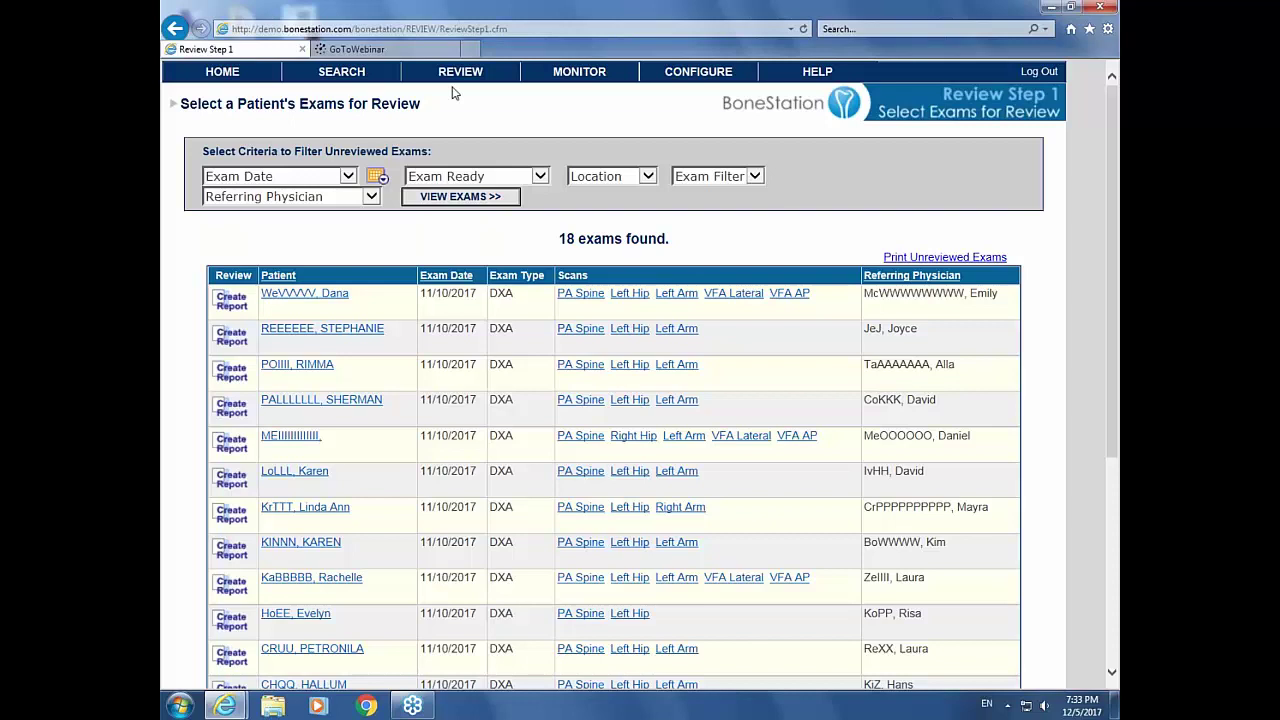
Search reports by today's date span and open the third result, a Central DXA report classified Normal
mouse_move(342, 80)
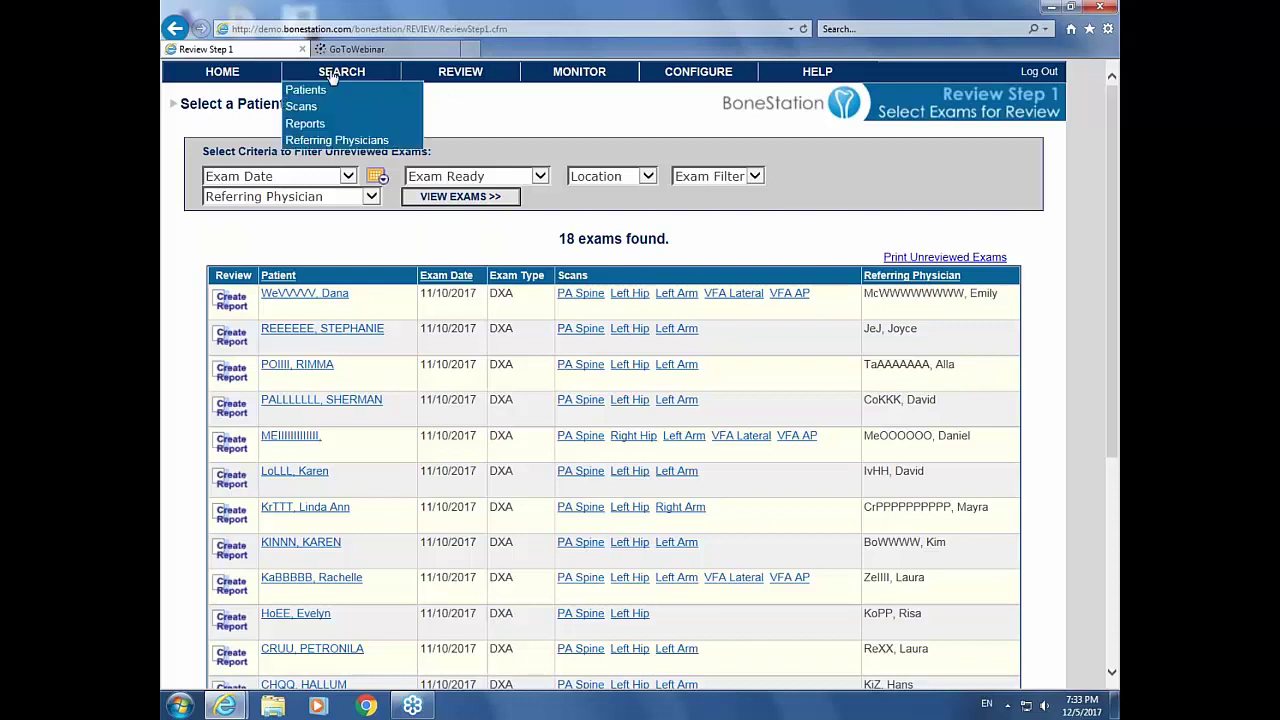
left_click(304, 128)
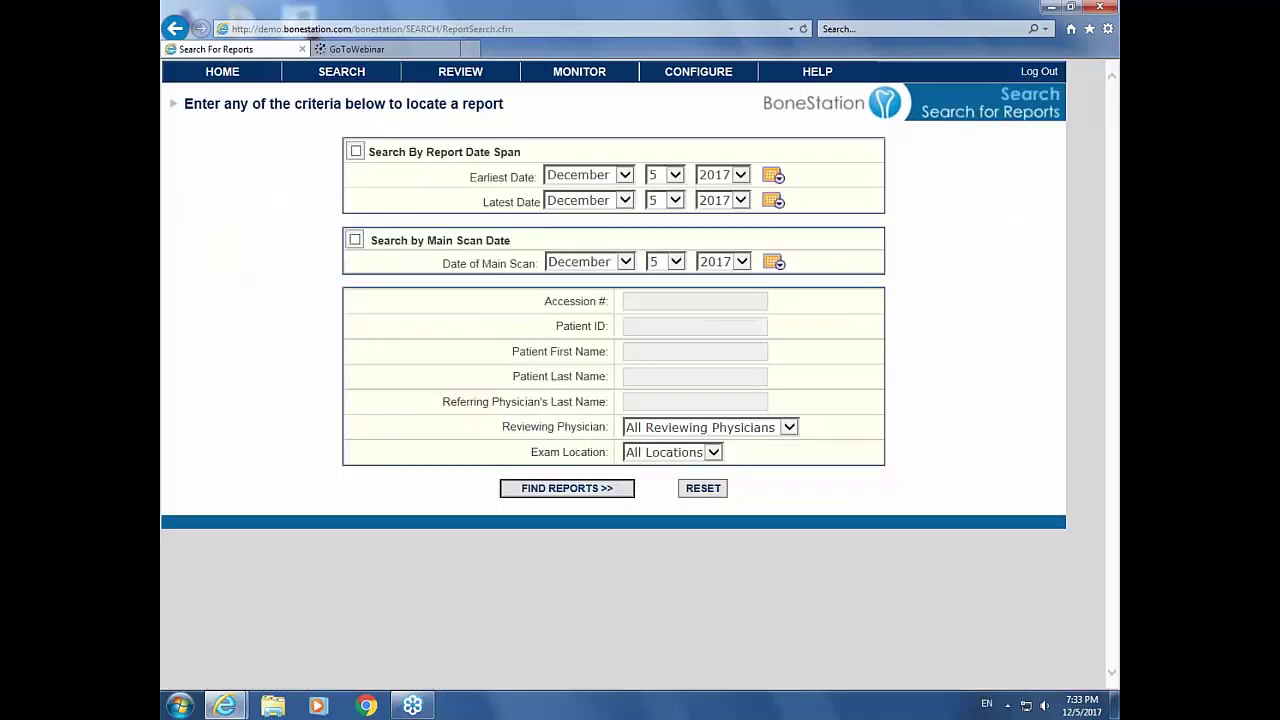
left_click(355, 152)
left_click(559, 489)
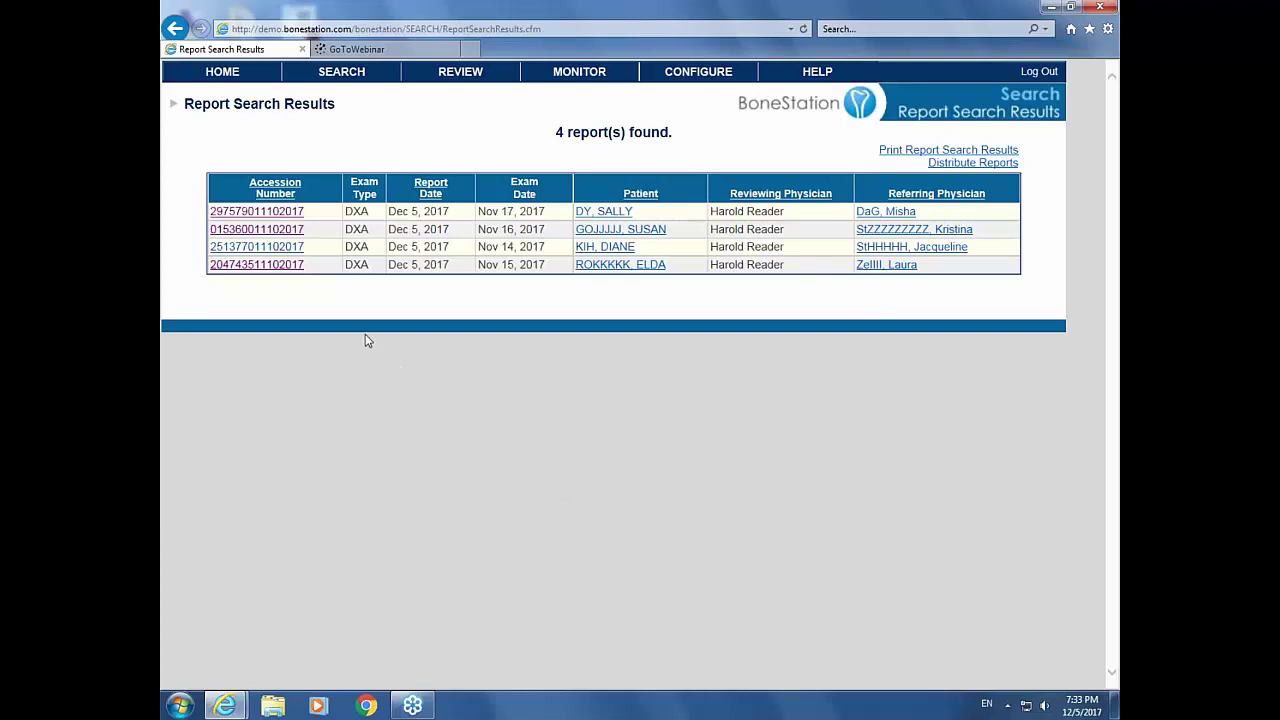
left_click(257, 248)
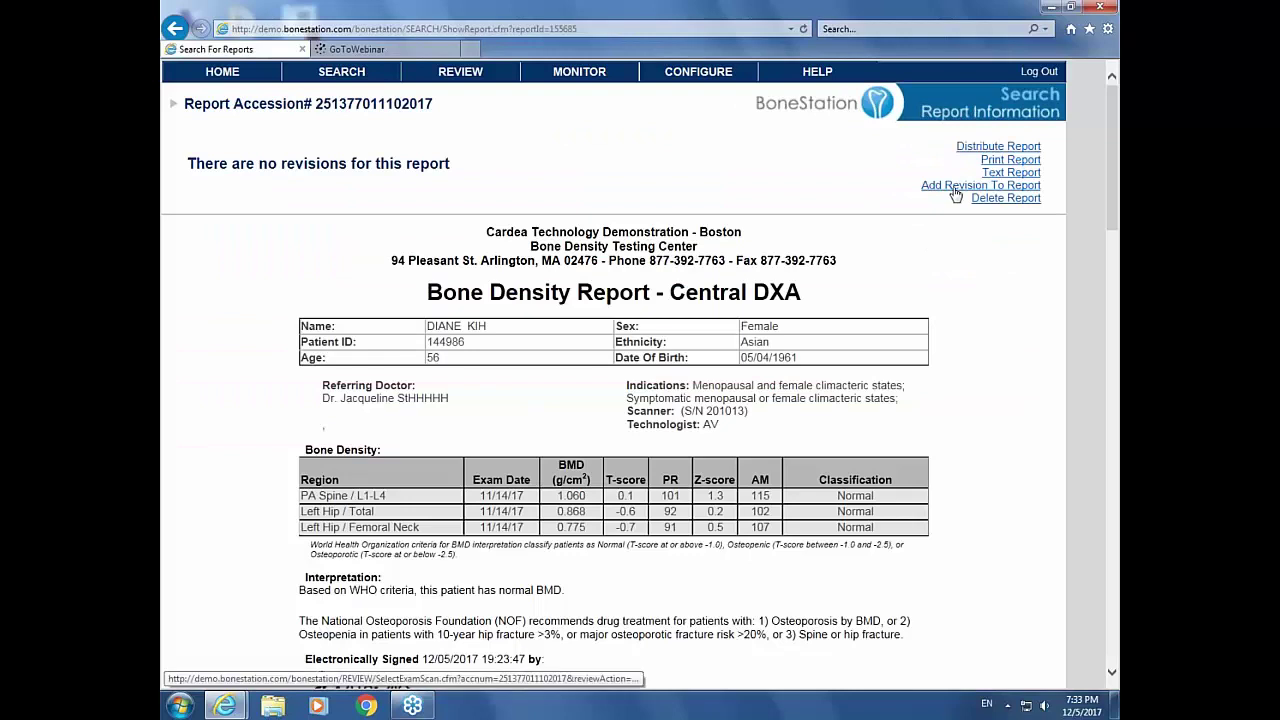
Start a revision and mark T12 on the VFA lateral scan as a moderate crush fracture
left_click(954, 187)
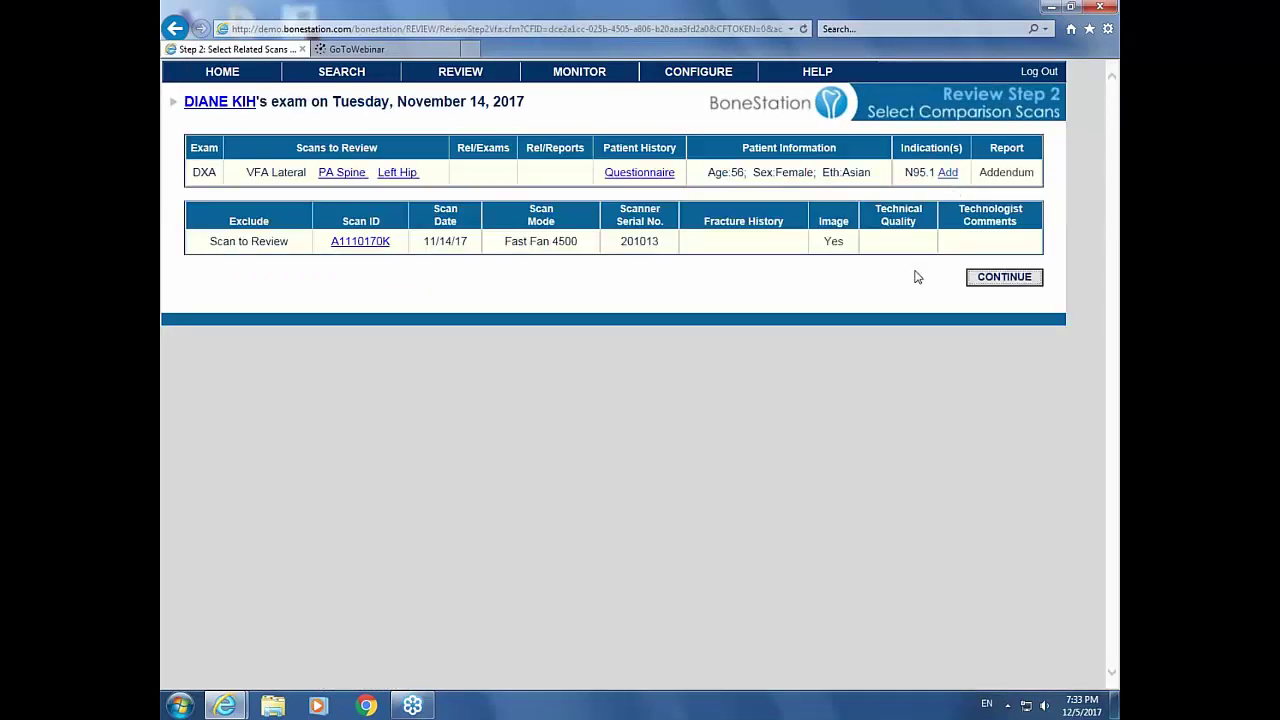
left_click(983, 281)
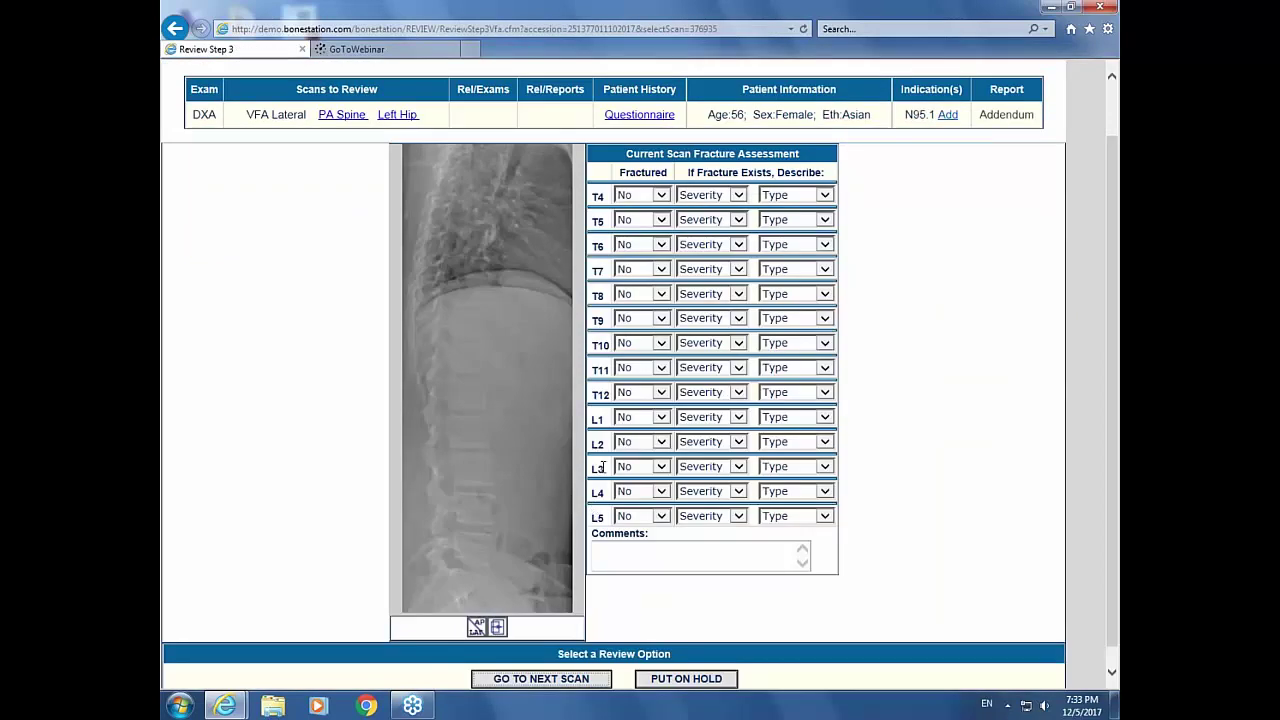
left_click(660, 393)
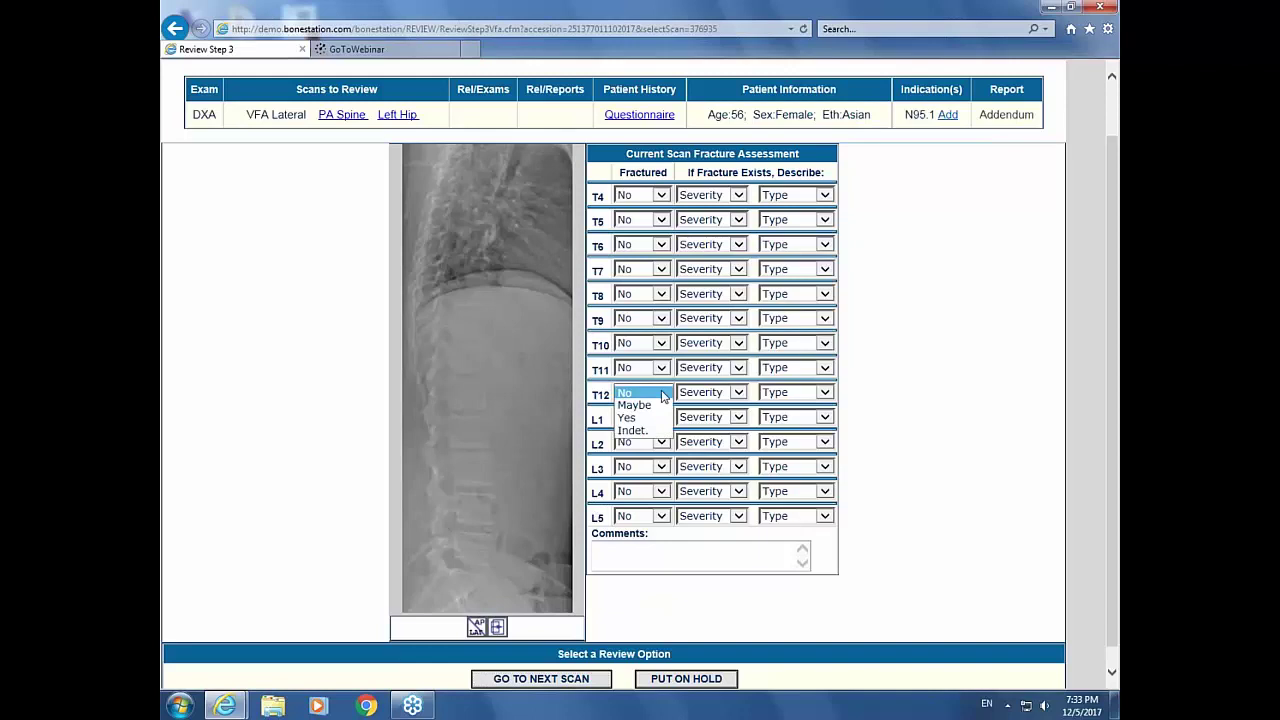
left_click(646, 417)
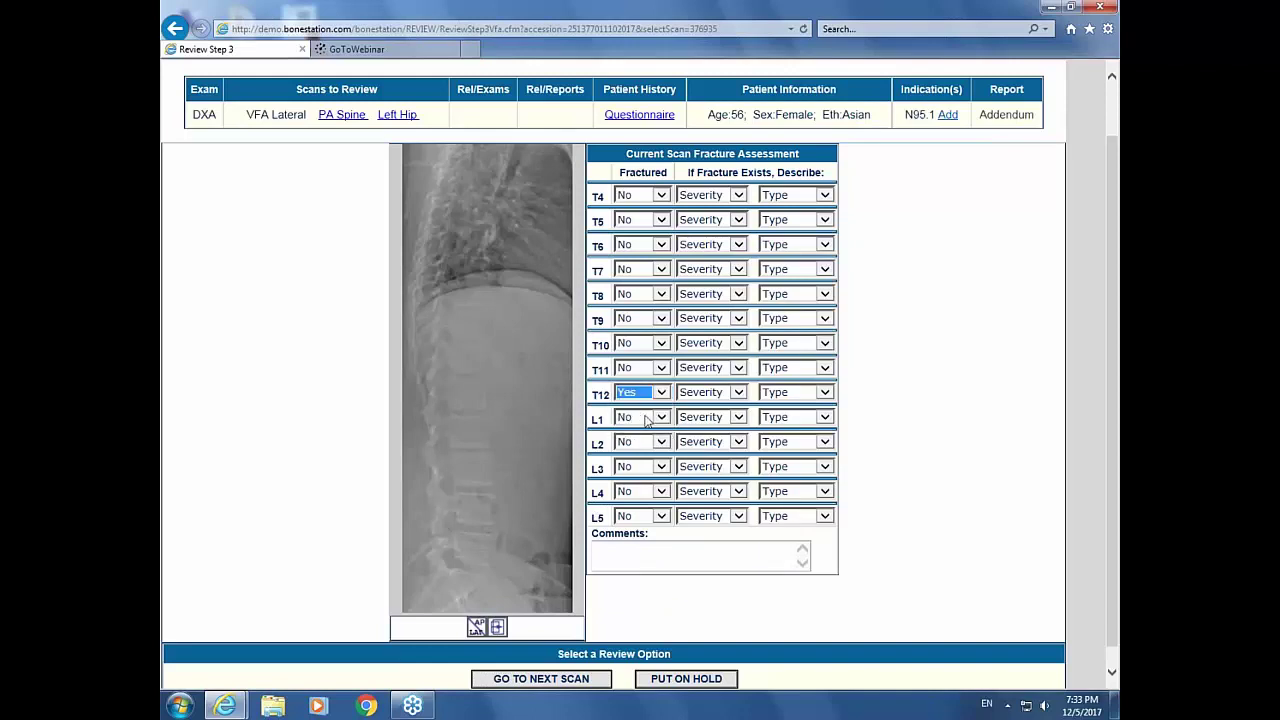
left_click(739, 394)
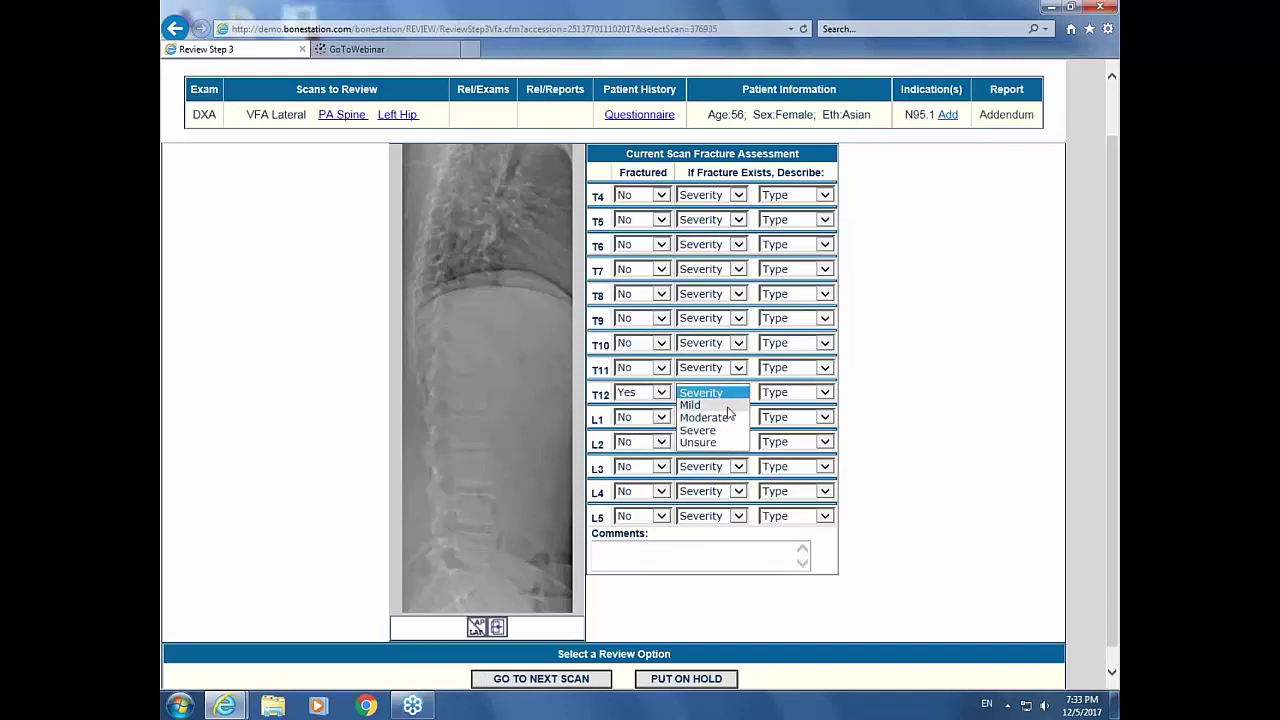
left_click(715, 417)
left_click(825, 393)
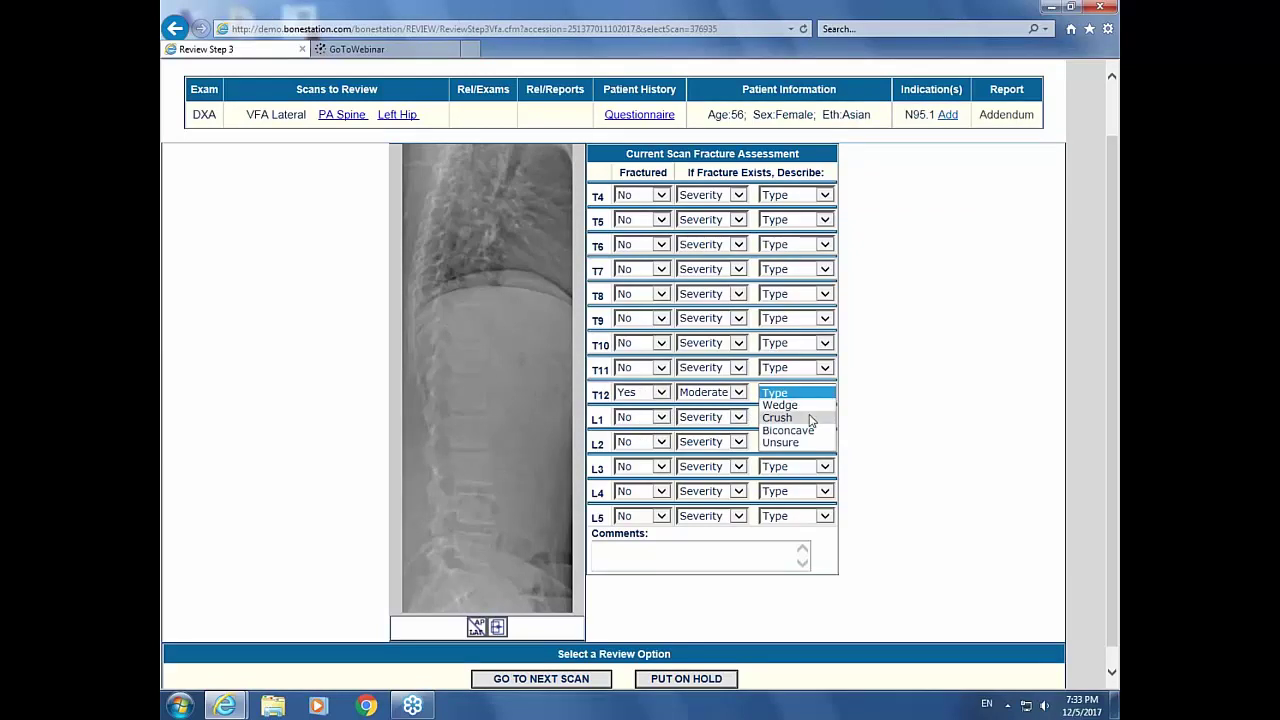
left_click(808, 418)
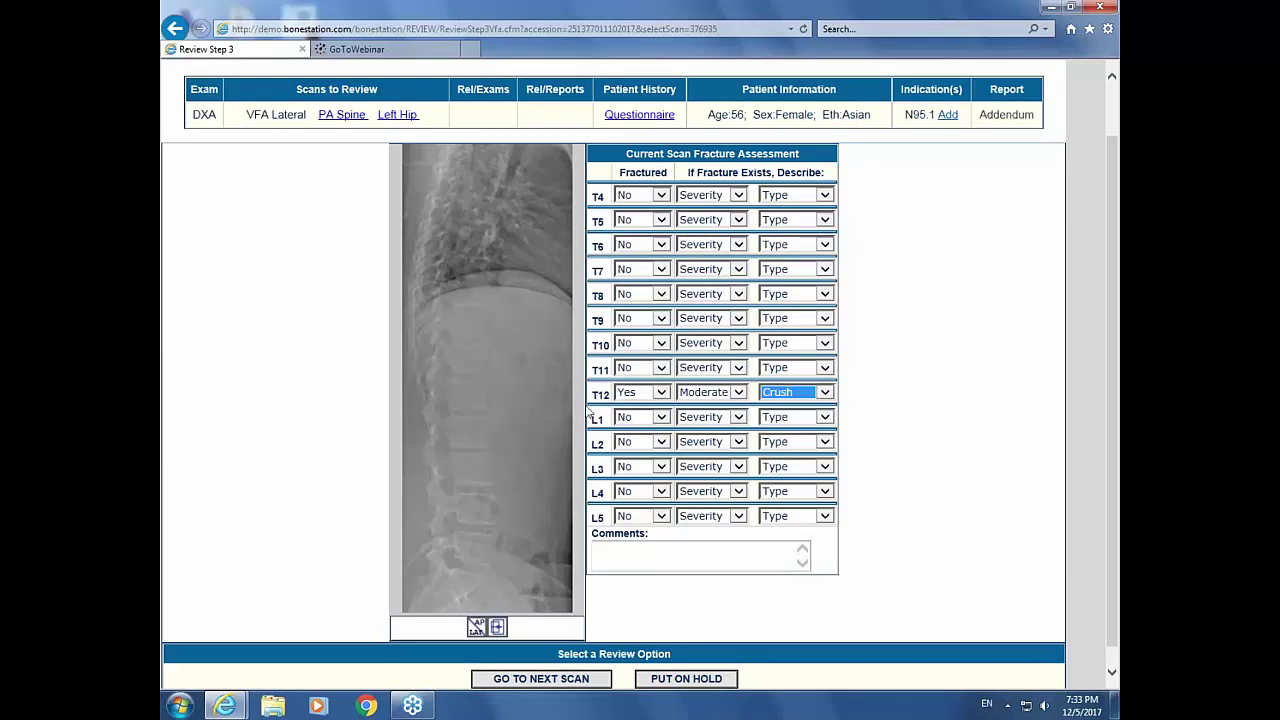
left_click(735, 394)
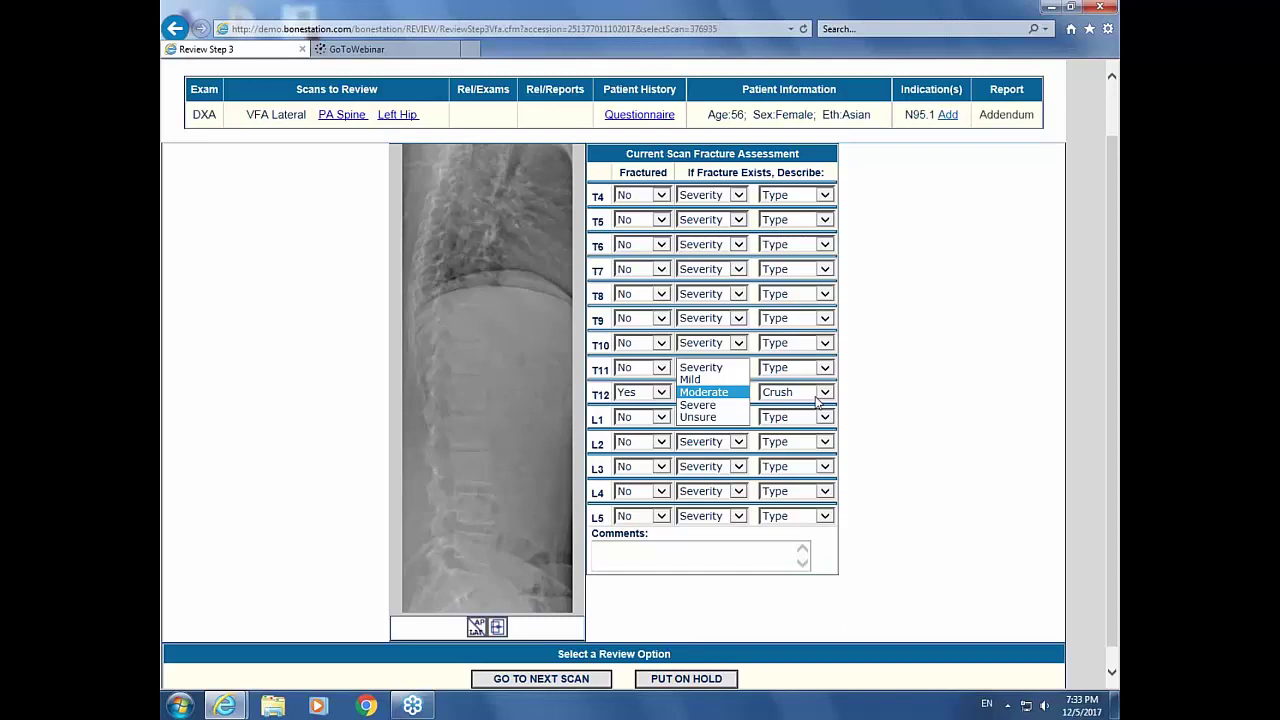
left_click(520, 679)
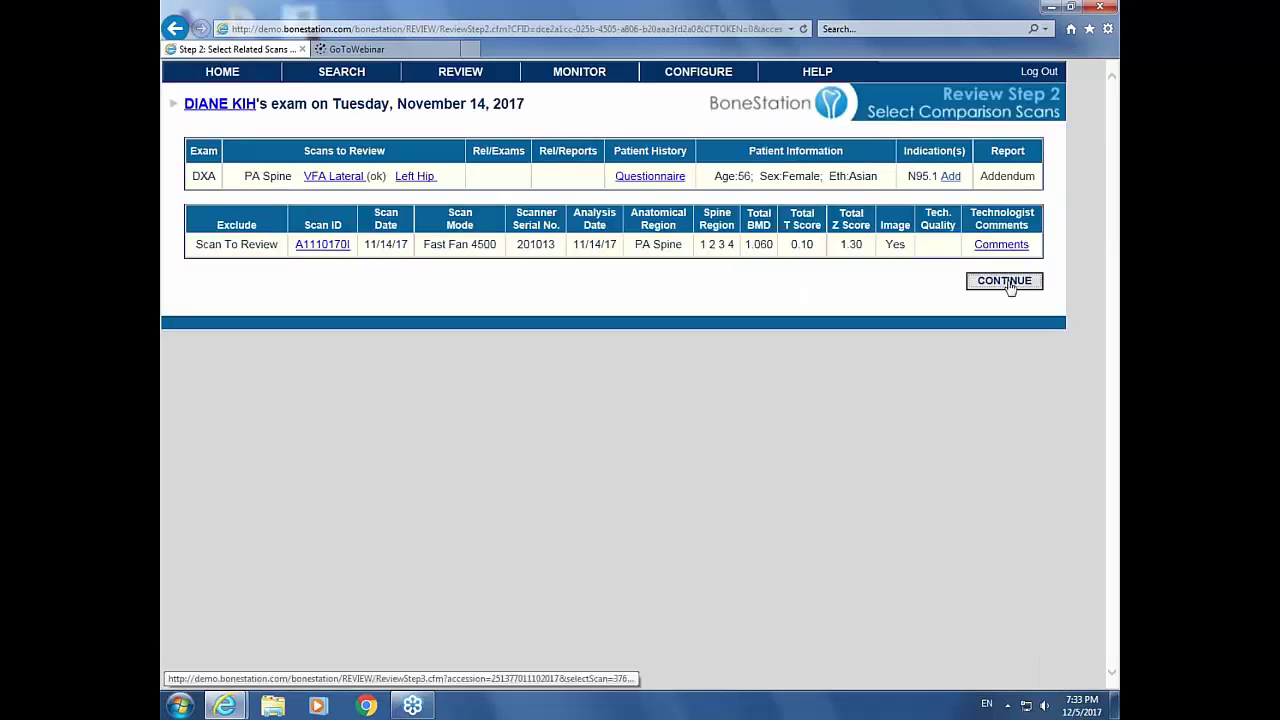
left_click(1006, 281)
Mark PA Spine and Left Hip scan quality OK, reaching the normal-BMD, skeletal-fragility recommendations page
left_click(201, 681)
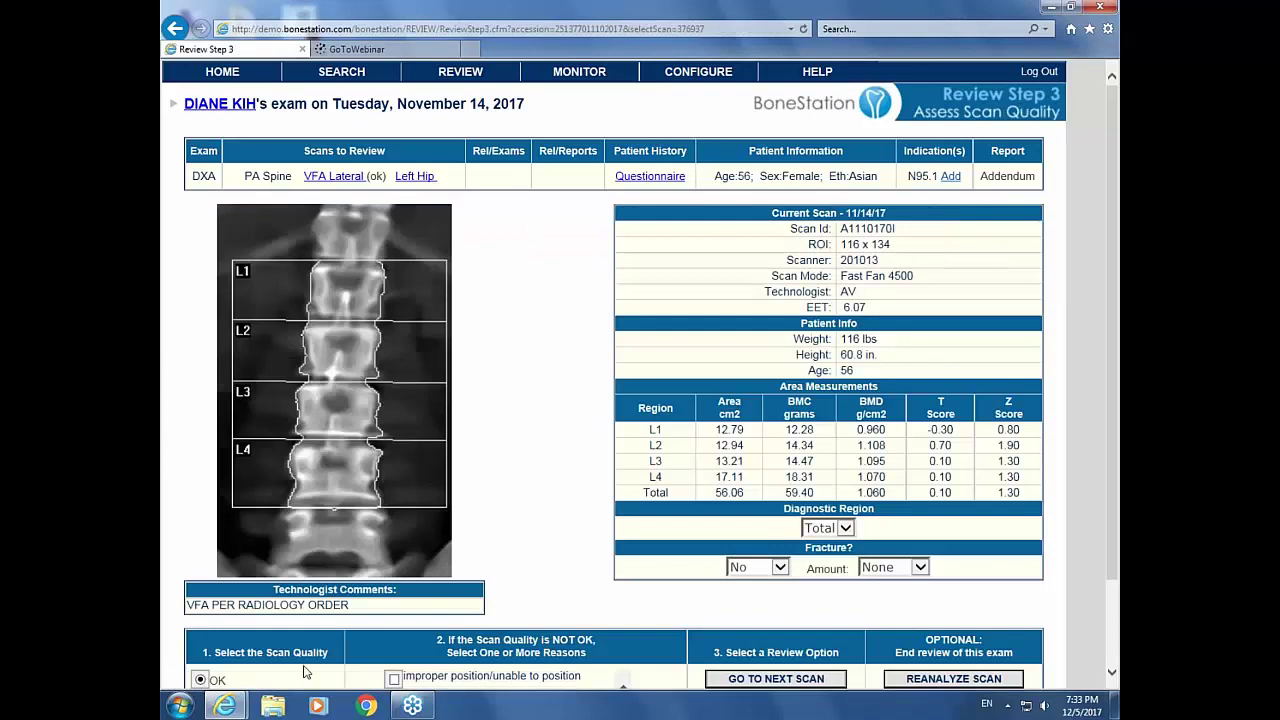
left_click(770, 679)
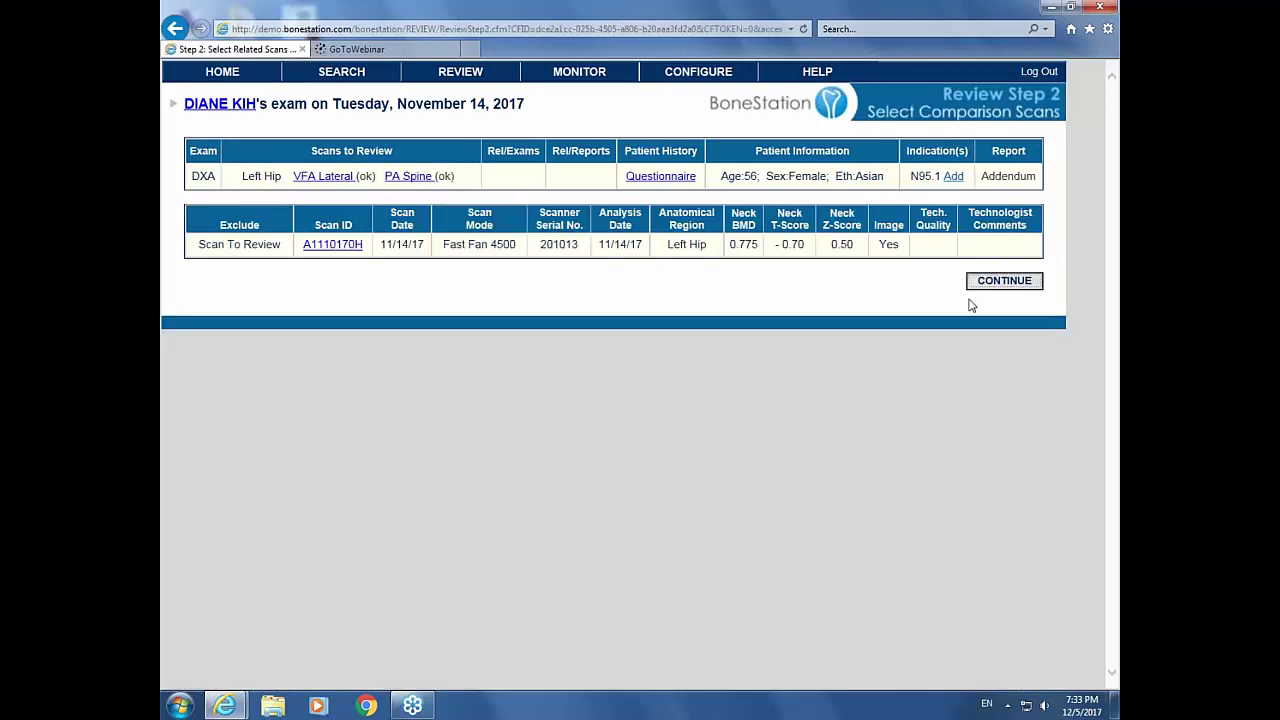
left_click(1004, 281)
left_click(200, 592)
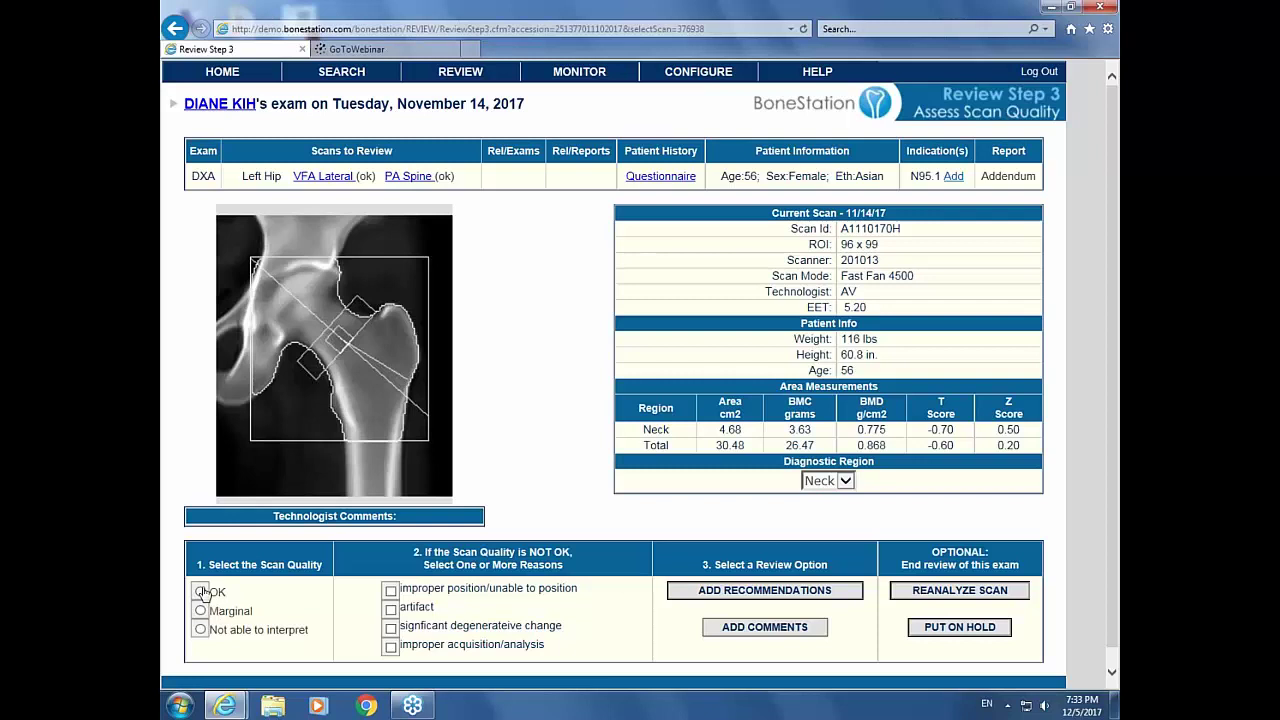
left_click(776, 590)
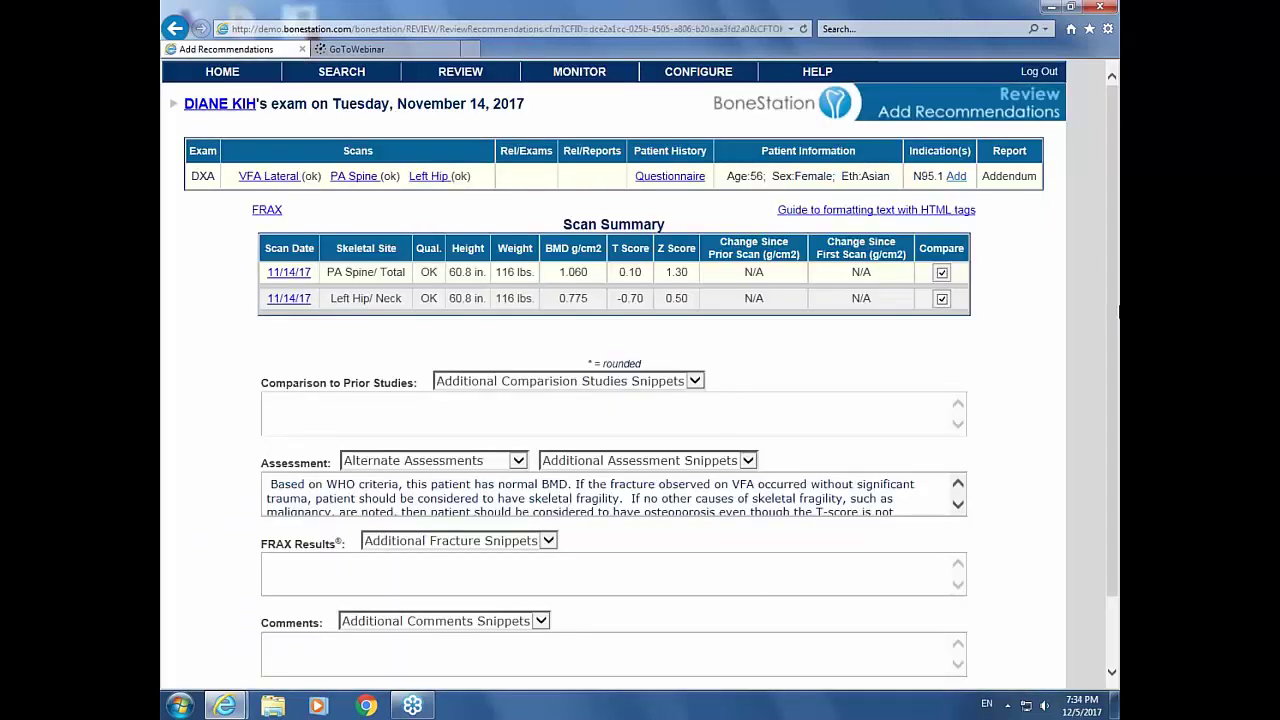
scroll(1109, 327, "down", 1)
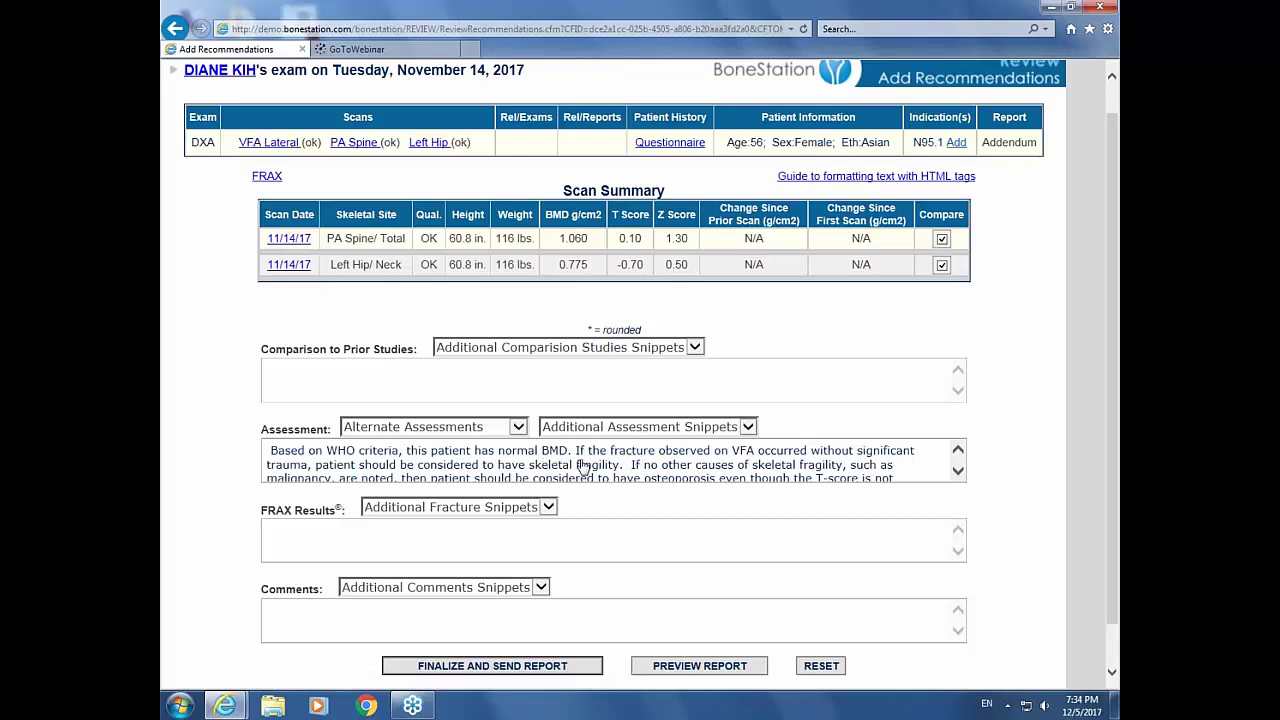
left_click(957, 471)
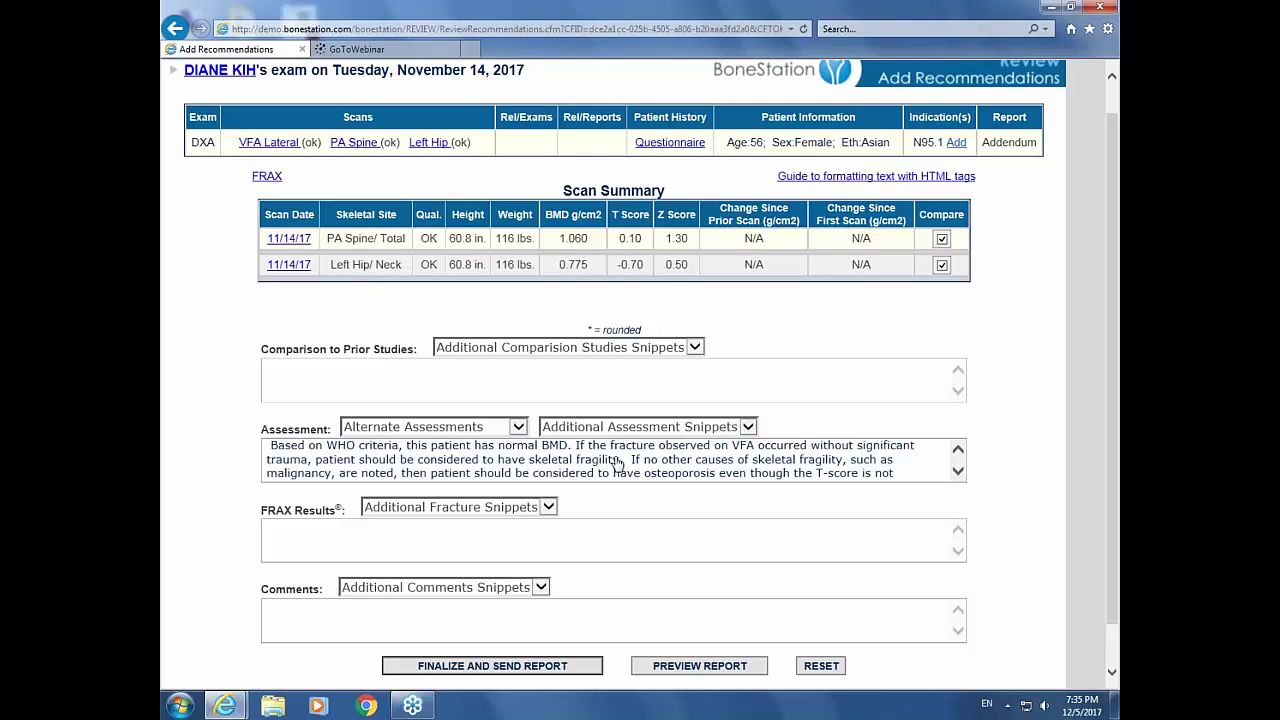
left_click(958, 471)
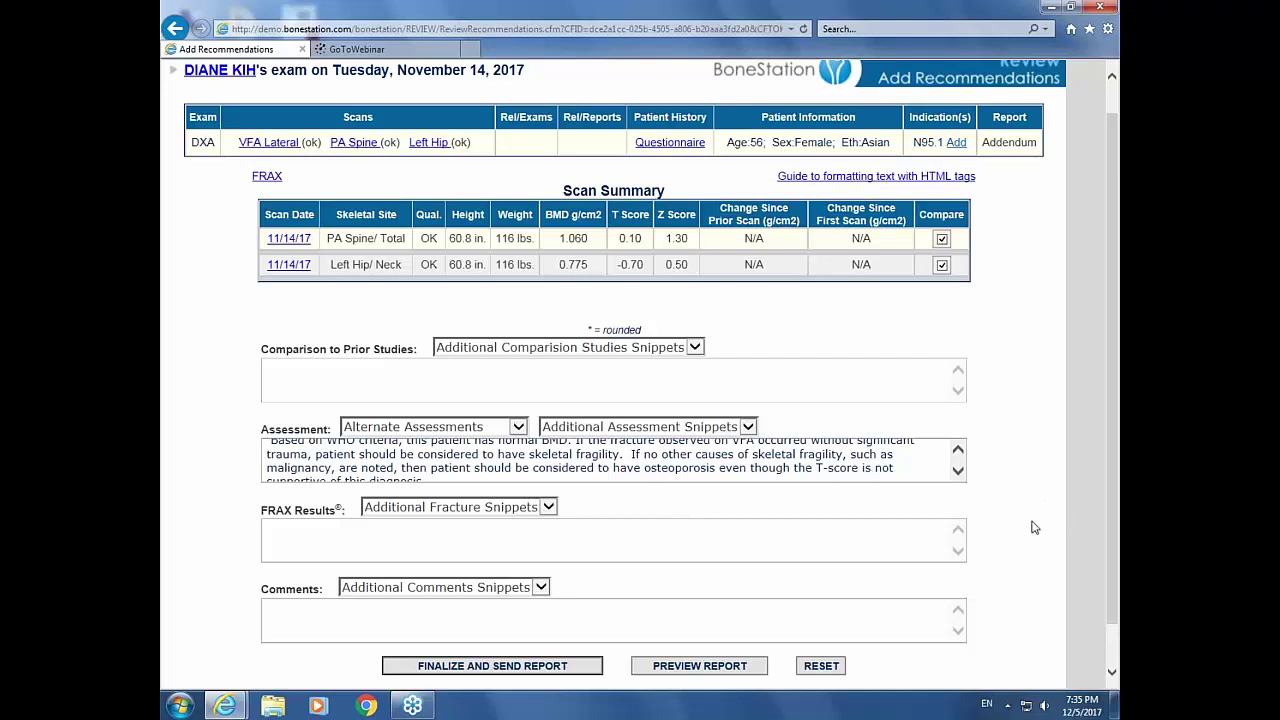
left_click(958, 470)
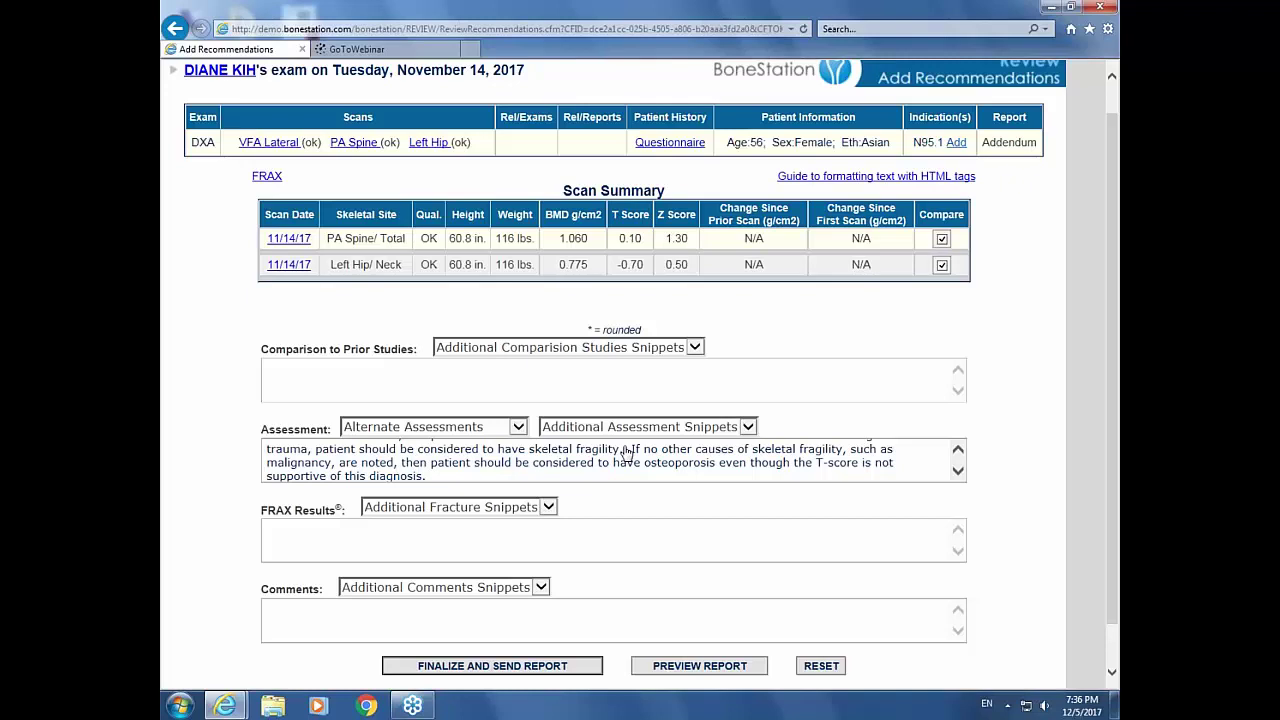
scroll(1112, 92, "up", 2)
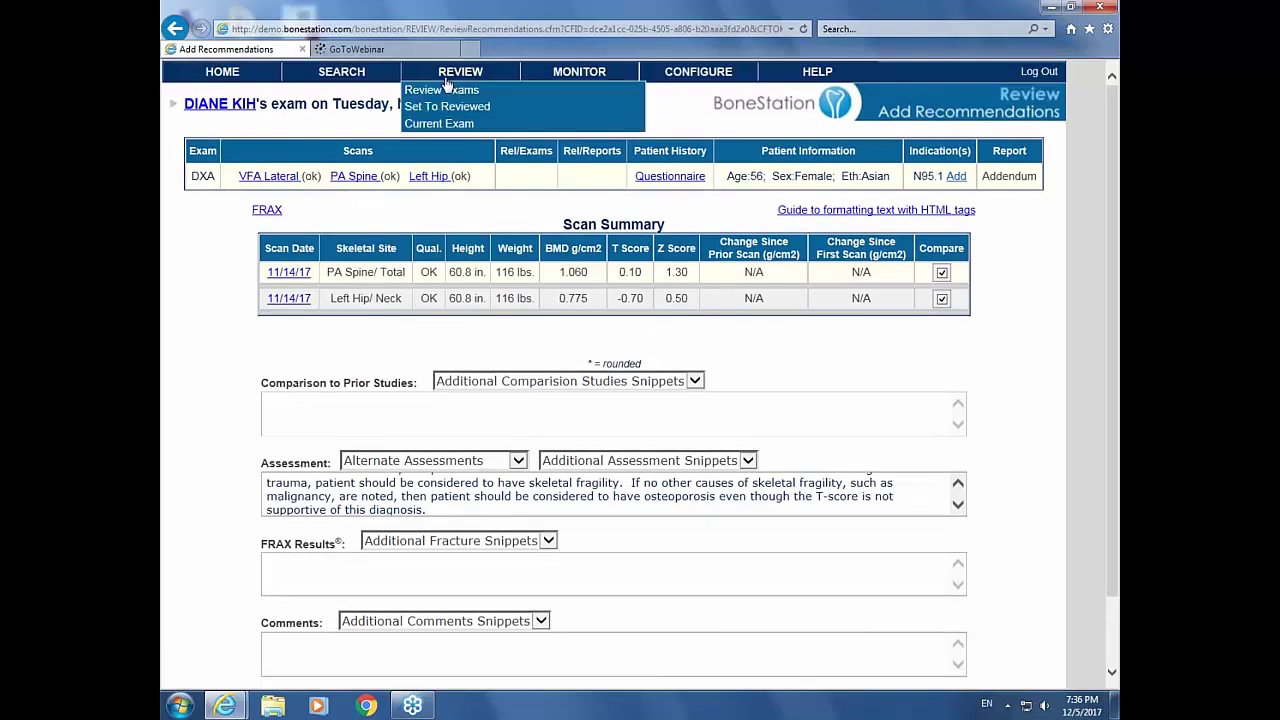
Return to the unreviewed exams list and start a report on the fourth patient's 11/10/2017 DXA exam
left_click(445, 89)
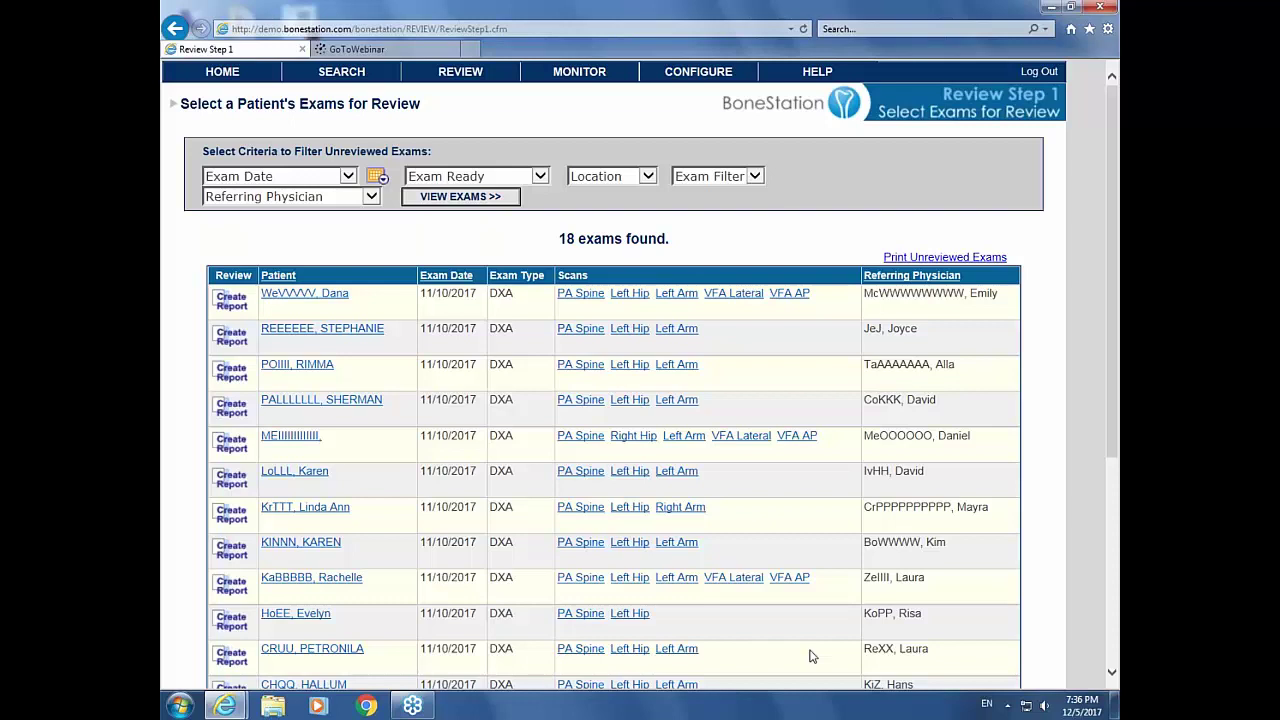
left_click_drag(1111, 197, 1075, 330)
scroll(1075, 330, "up", 5)
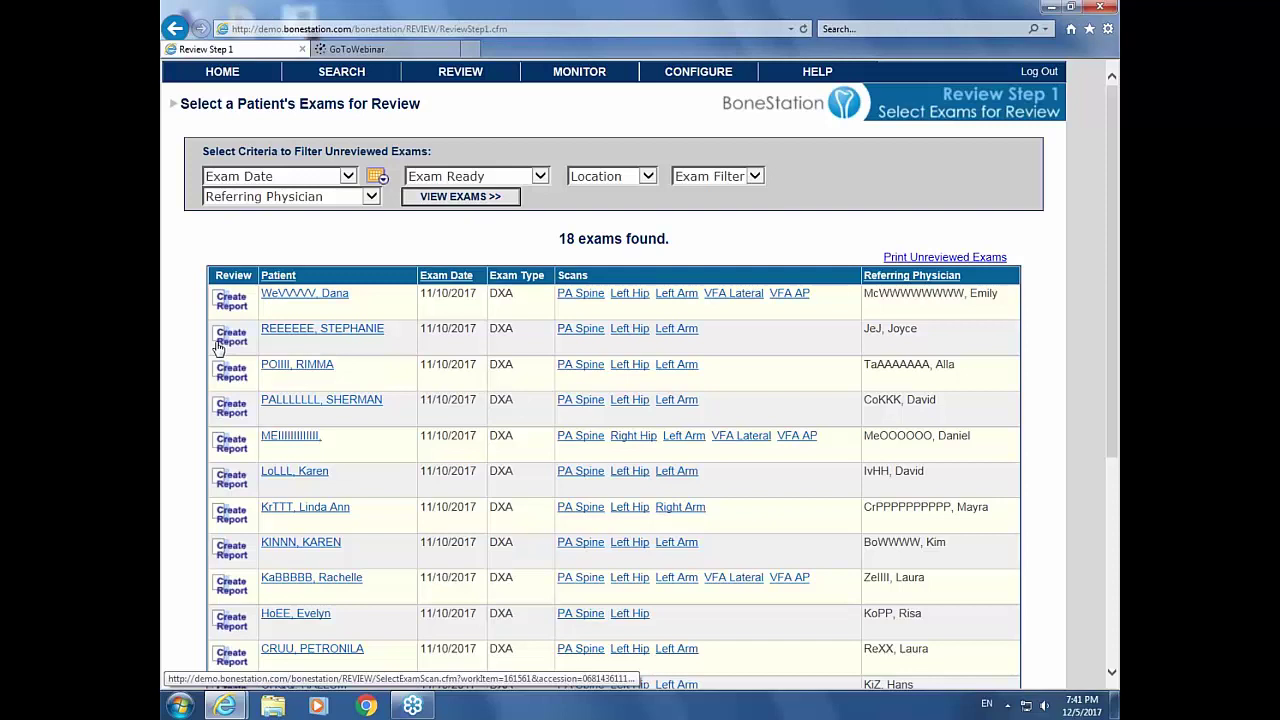
left_click(229, 407)
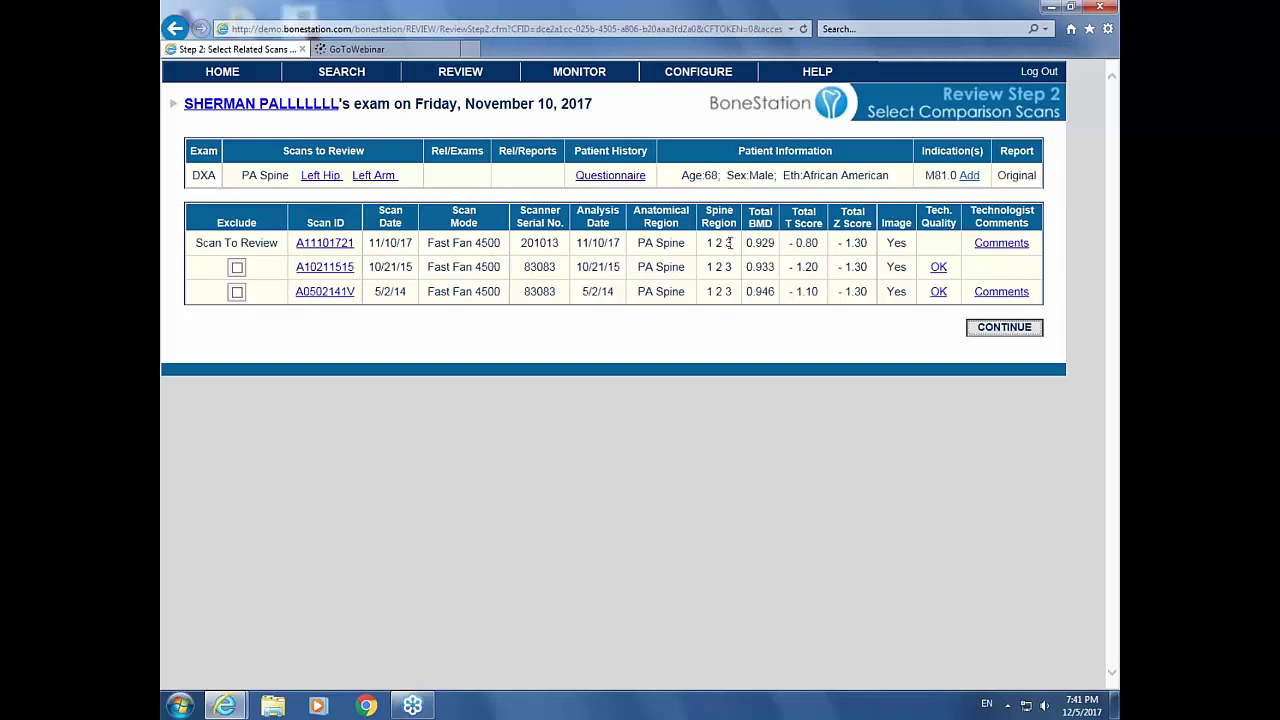
Keep the 10/21/15 and 5/2/14 spine scans as comparisons and continue to quality assessment
left_click(1004, 329)
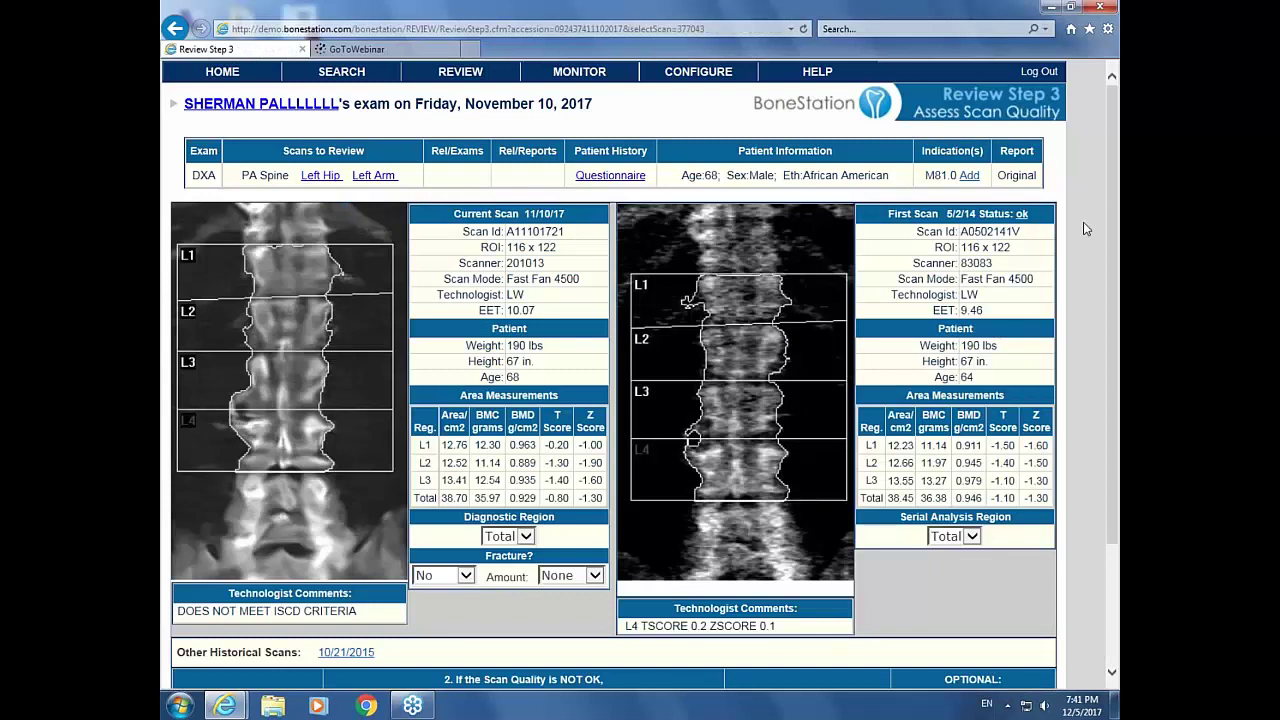
Open the 10/21/2015 spine scan from Other Historical Scans for comparison
left_click_drag(1114, 210, 1113, 285)
scroll(1113, 285, "up", 1)
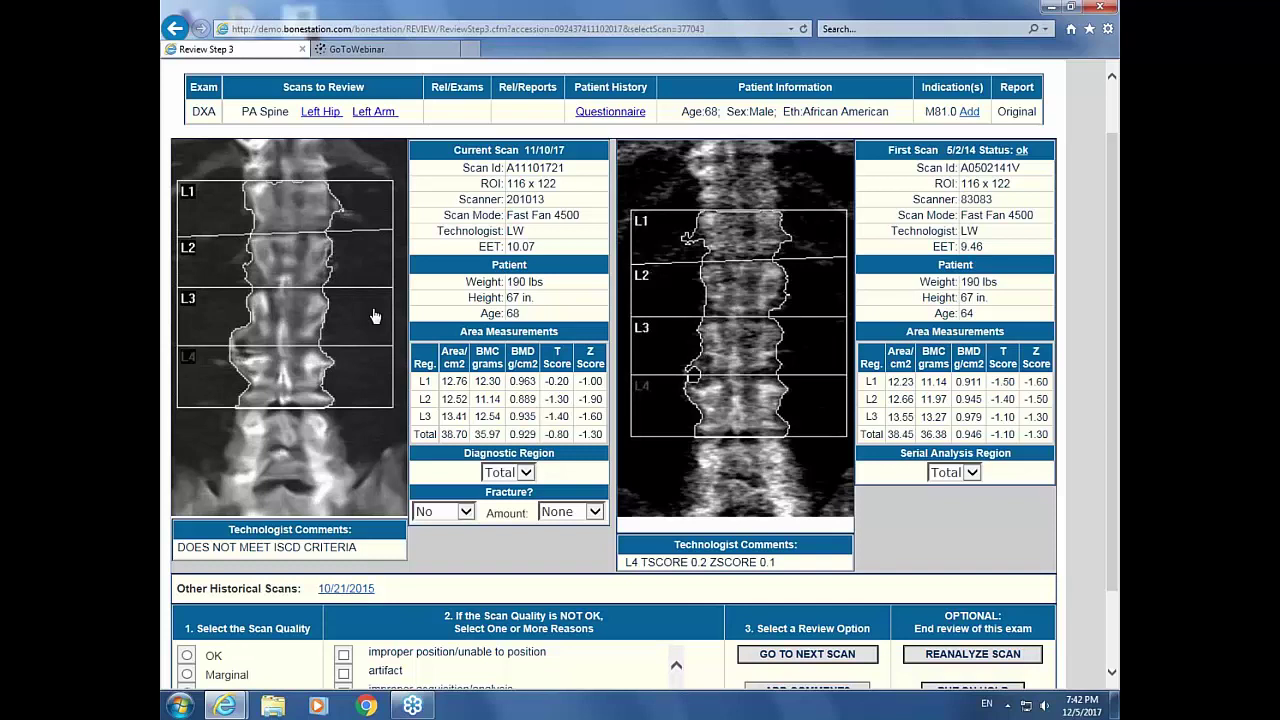
left_click(346, 589)
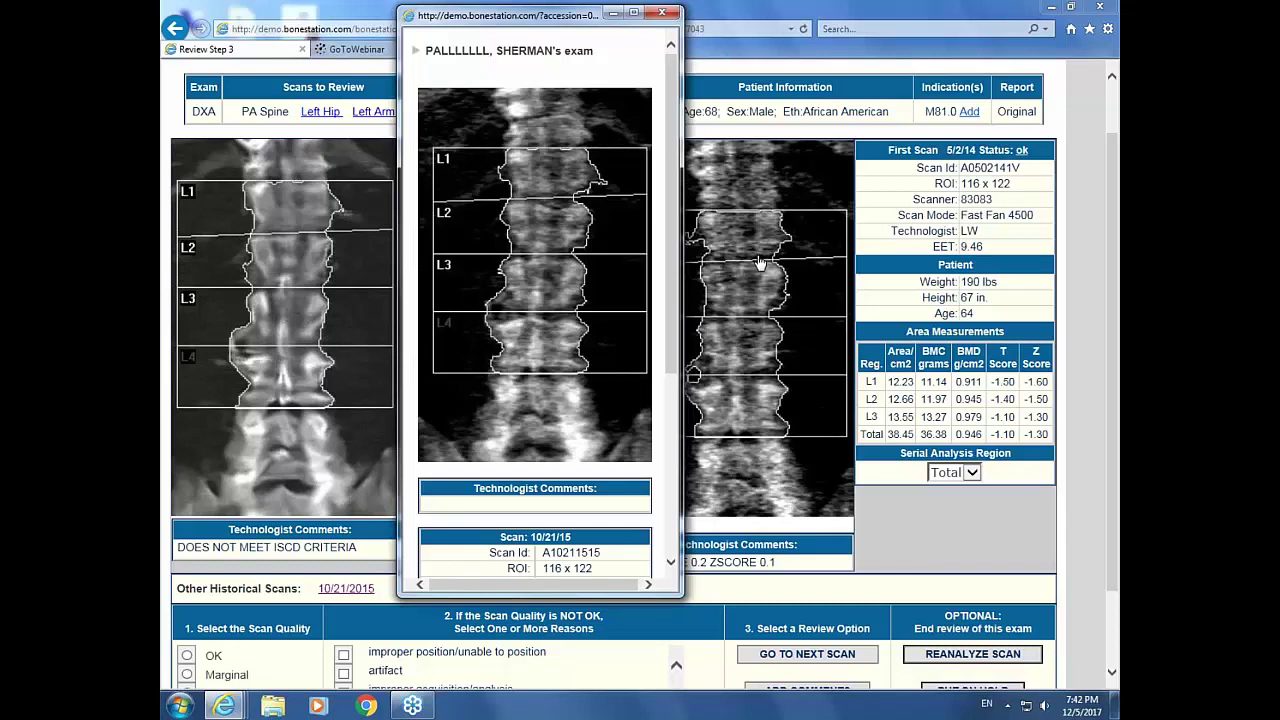
Close the 10/21/2015 historical spine scan window
left_click(662, 16)
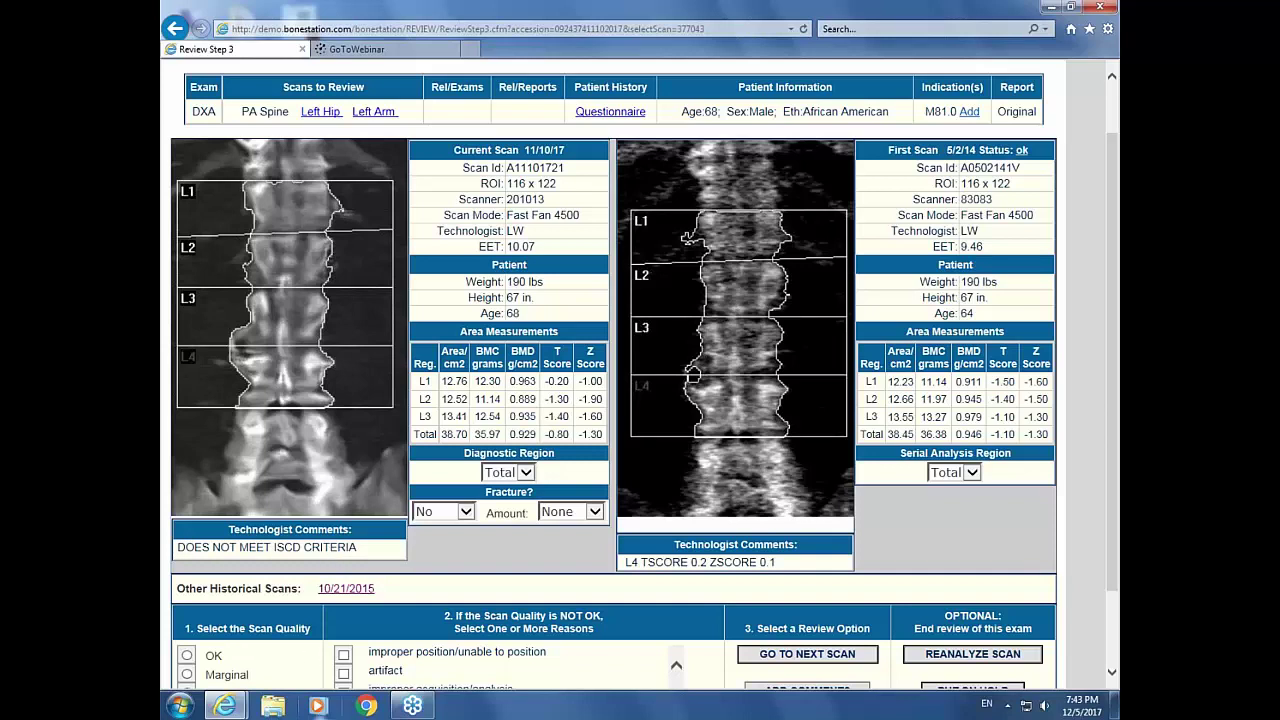
Rate the PA Spine scan quality OK and advance to the Left Hip scan
left_click(188, 658)
left_click(840, 652)
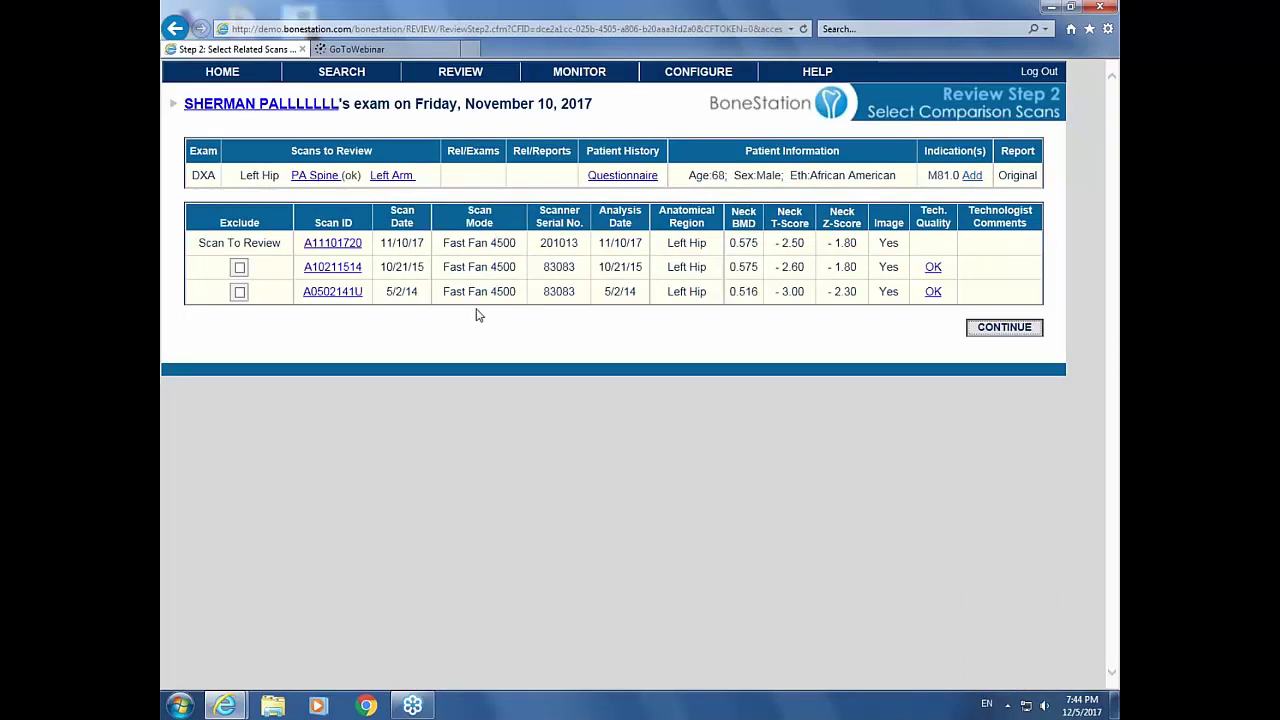
Check the Left Hip against its 10/21/2015 scan, rate it OK, and advance to the Left Arm review
left_click(1027, 338)
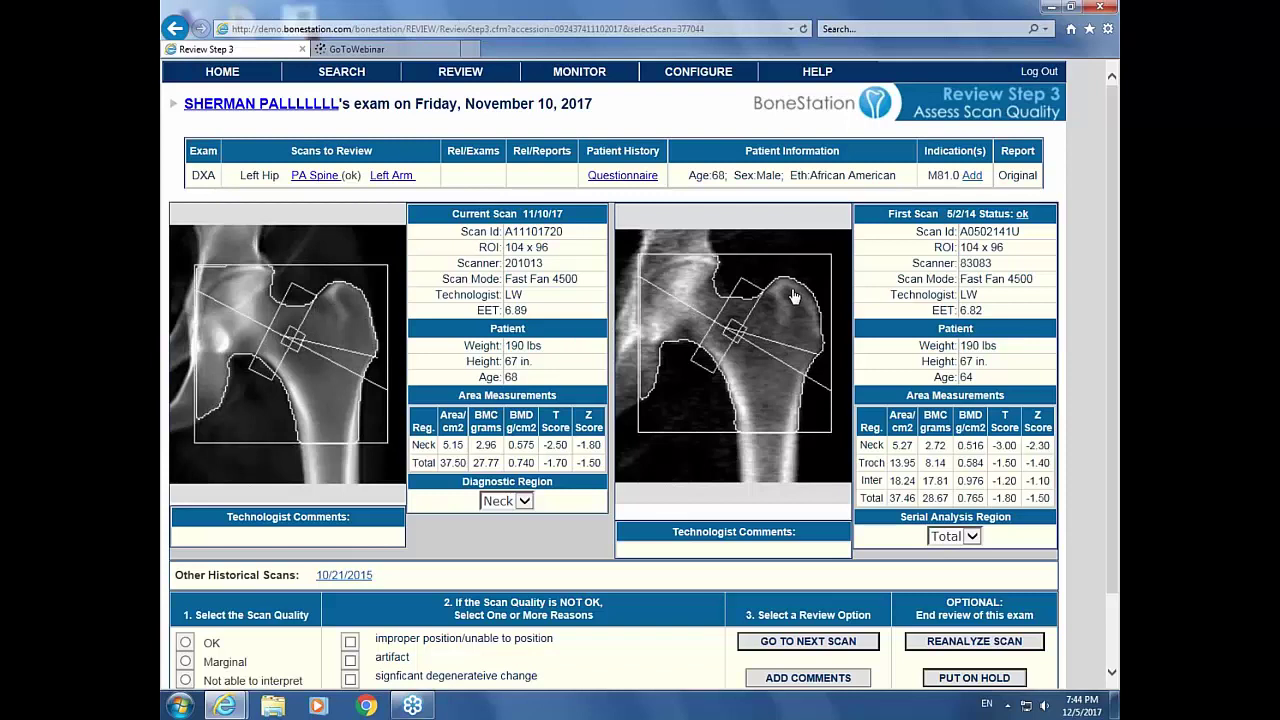
left_click(346, 577)
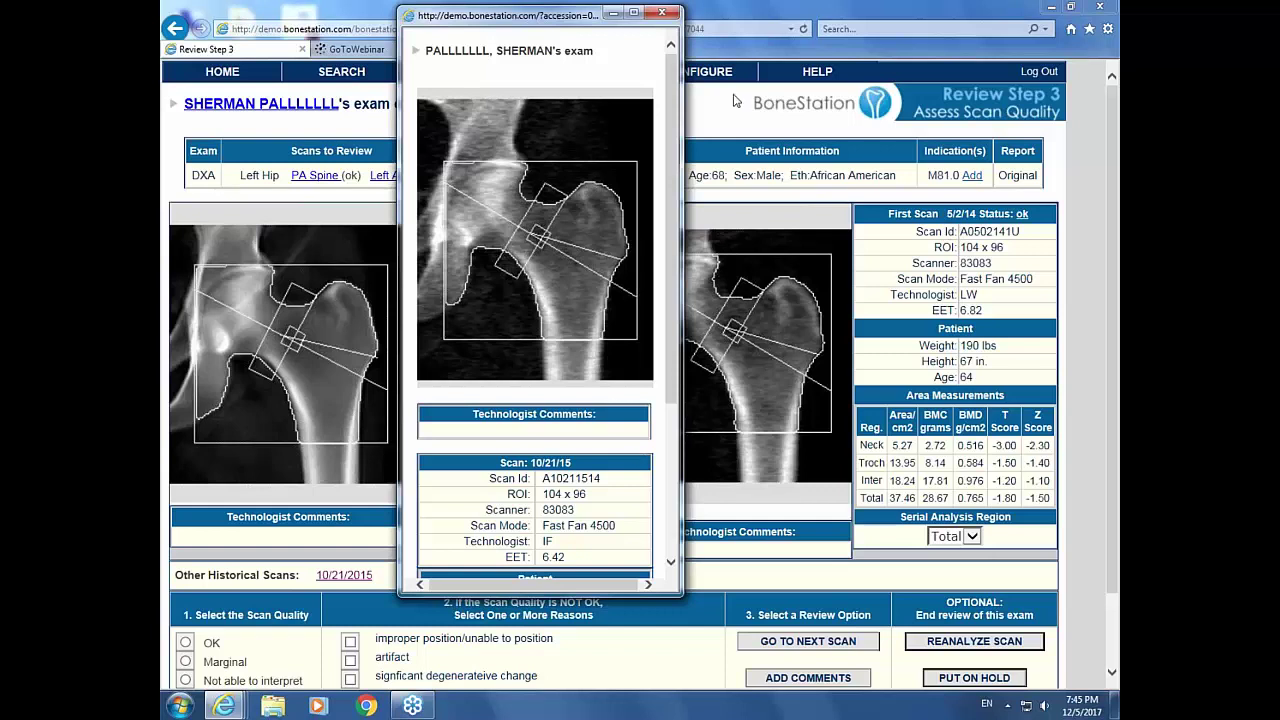
left_click(662, 13)
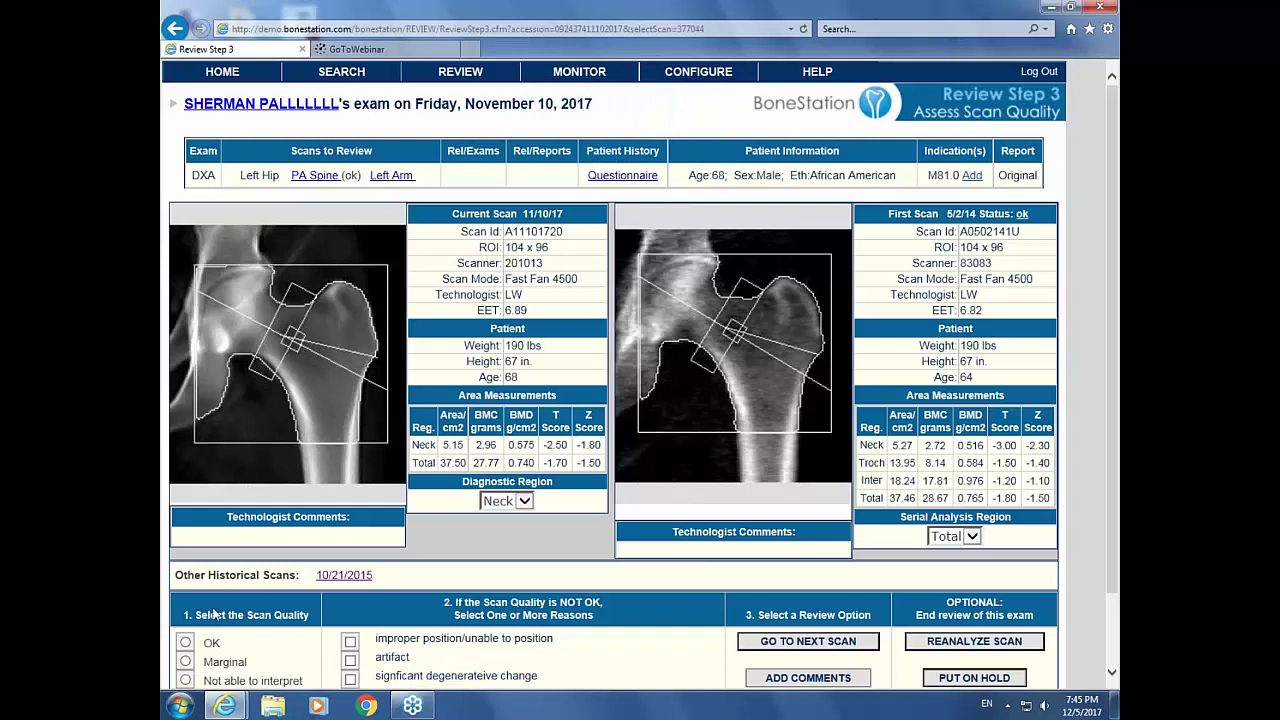
left_click(185, 642)
left_click(773, 643)
left_click(1022, 340)
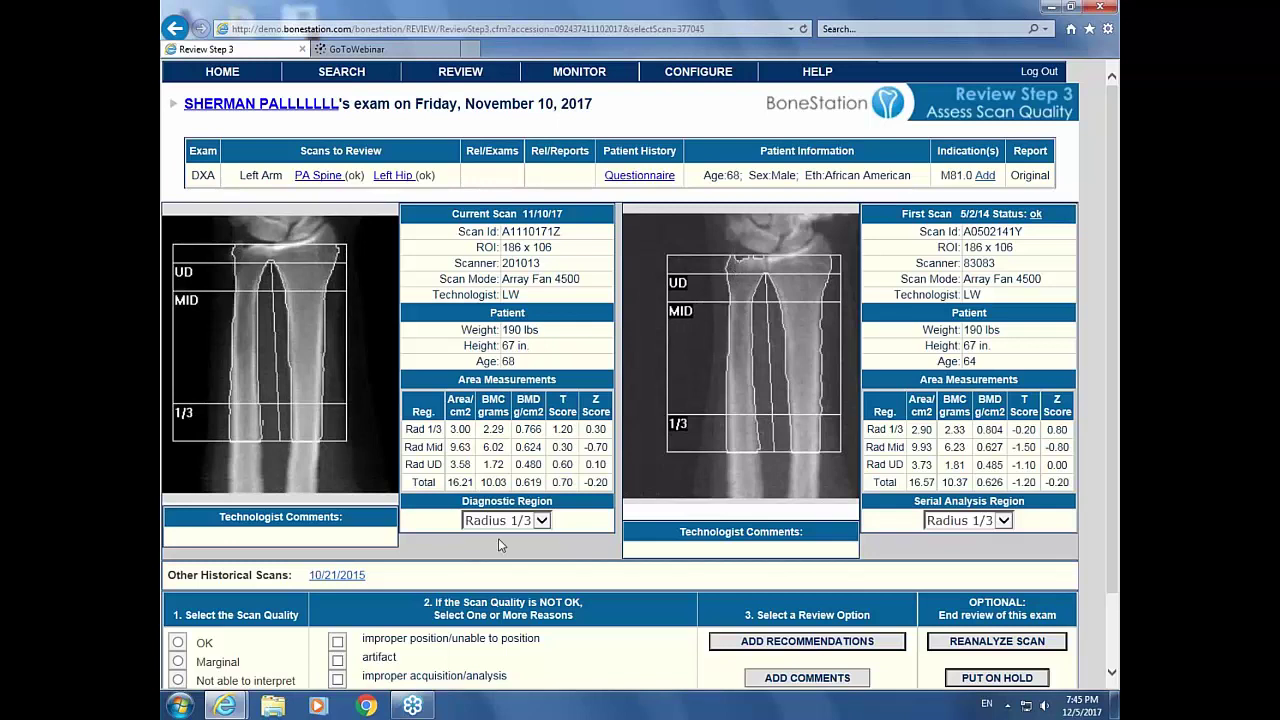
Compare the Left Arm with its 10/21/2015 scan, rate it OK, and open Add Recommendations
left_click(347, 578)
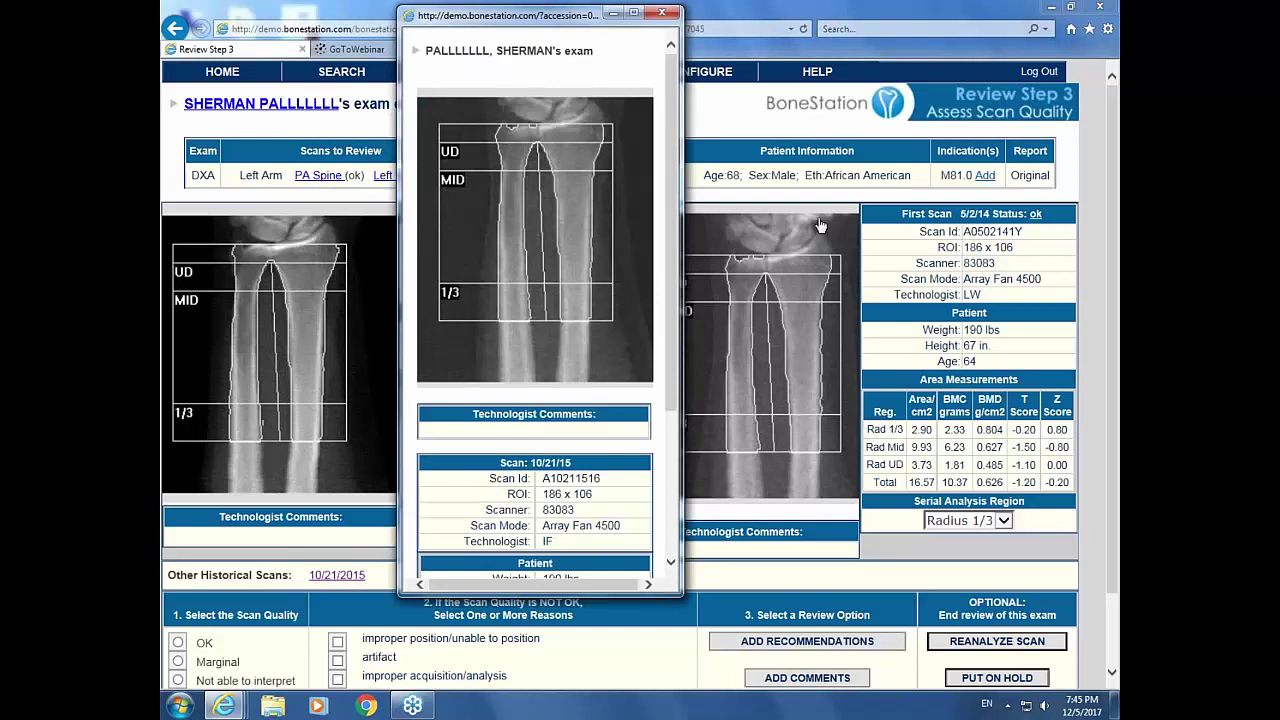
left_click(668, 14)
left_click(178, 642)
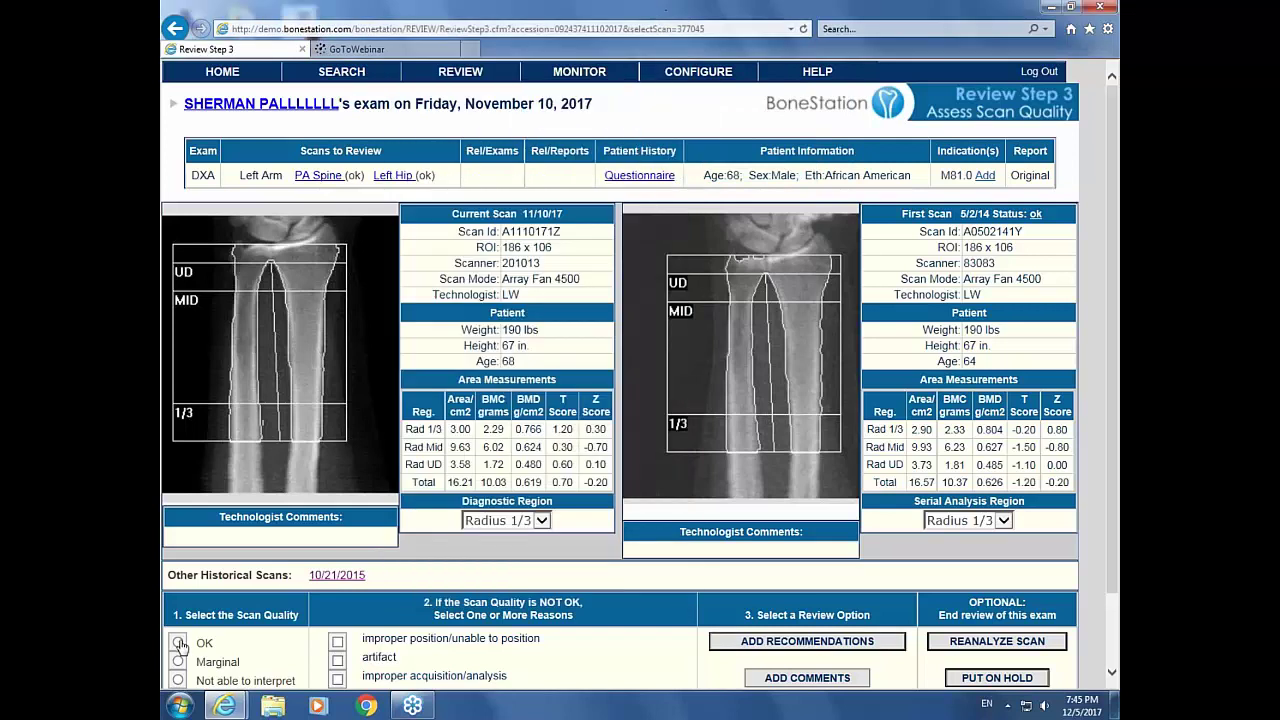
left_click(865, 641)
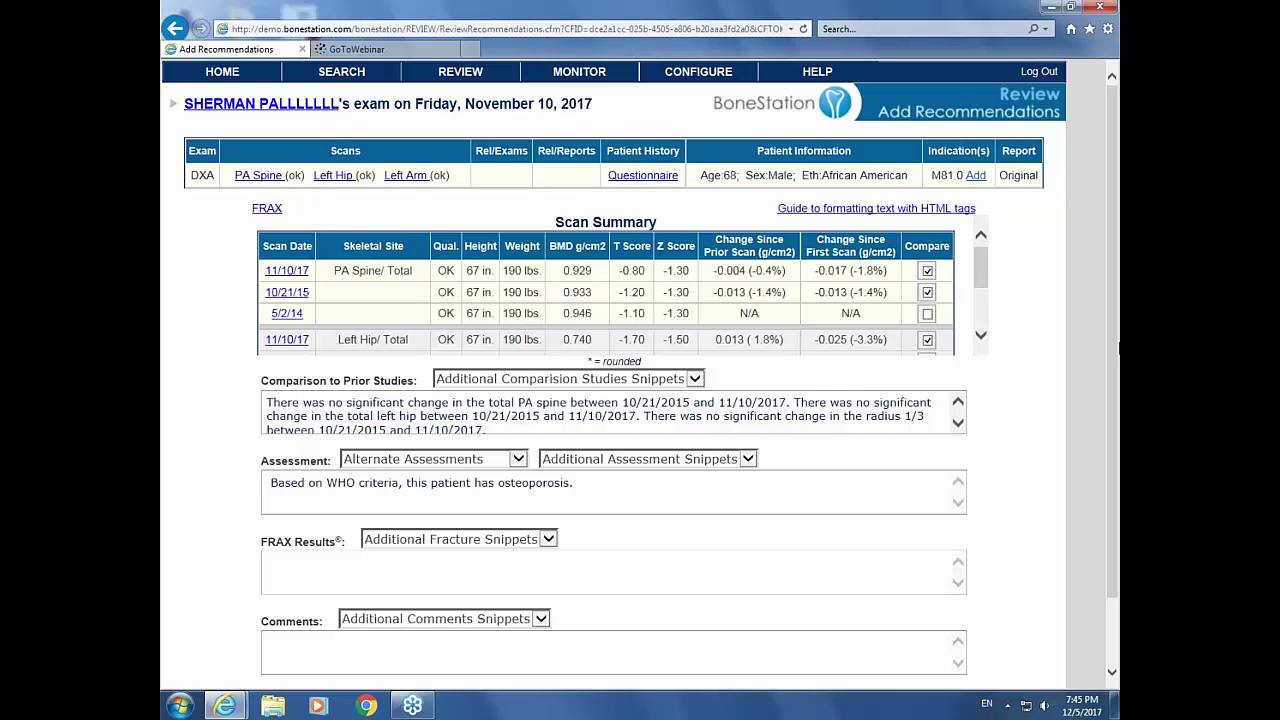
Preview the Central DXA report and scroll through its previous-exam comparisons and osteoporosis interpretation
left_click_drag(983, 267, 988, 308)
scroll(1116, 297, "down", 2)
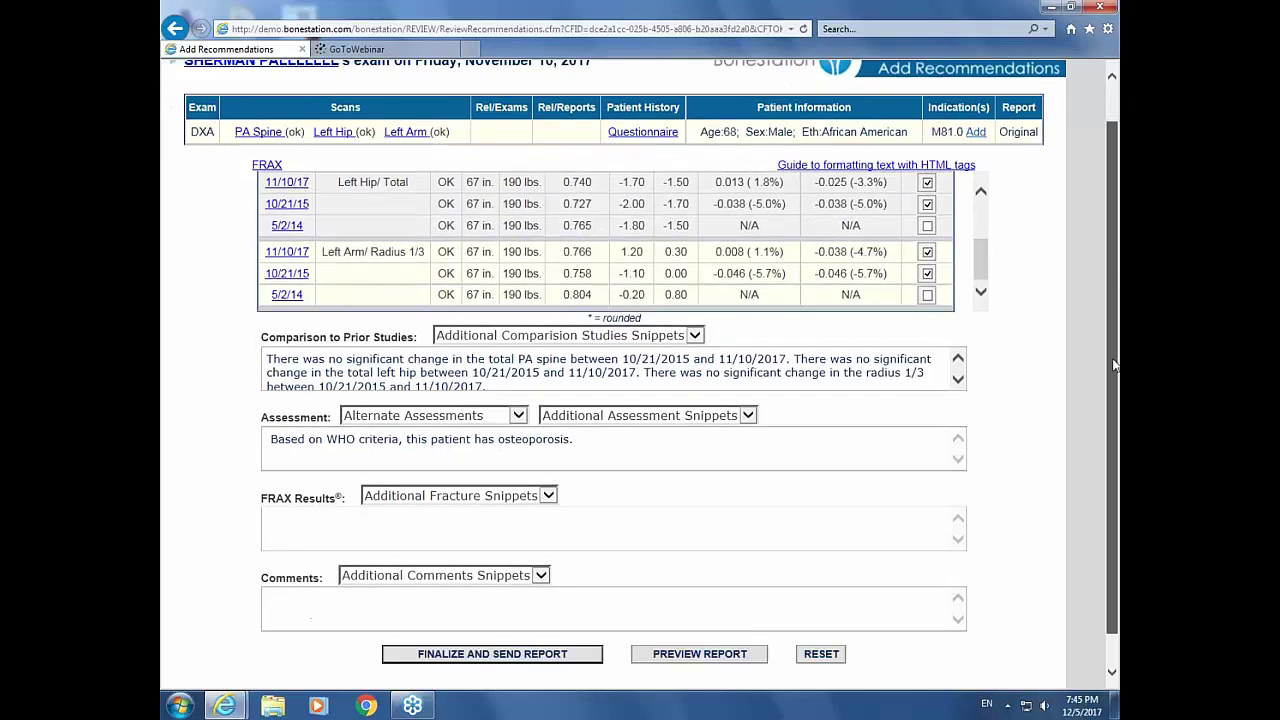
left_click(698, 618)
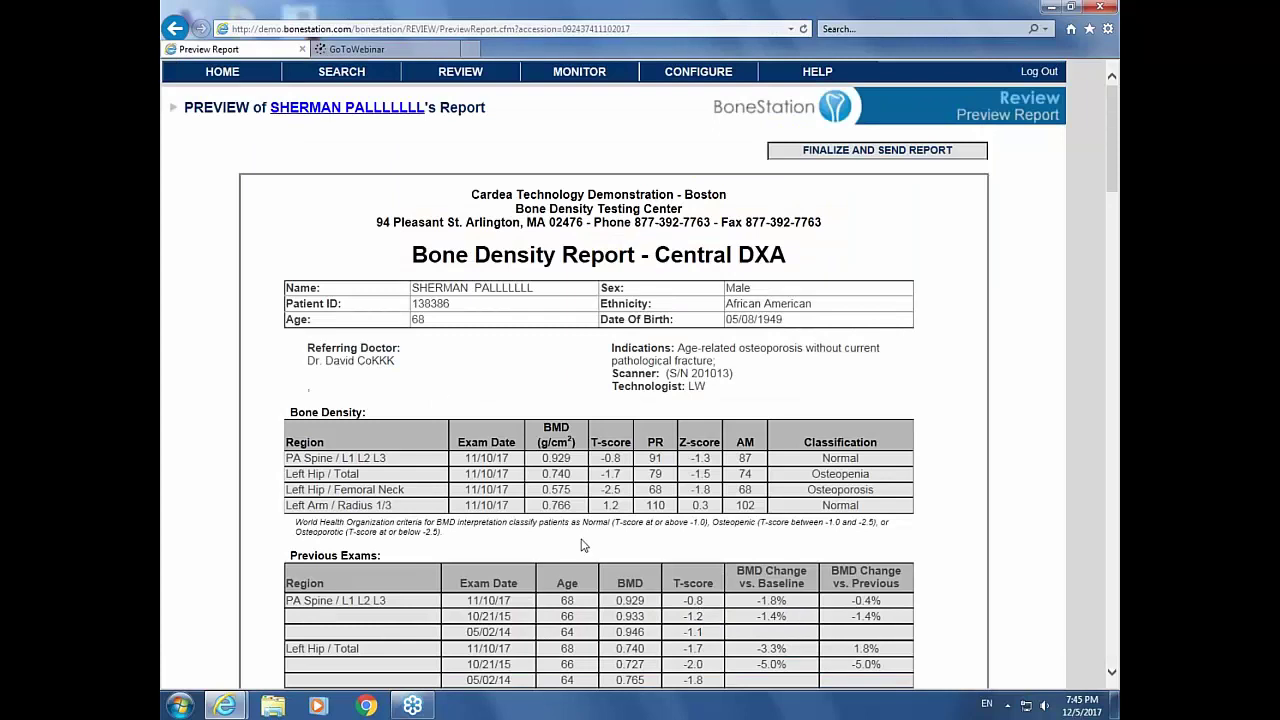
left_click_drag(1108, 113, 1108, 170)
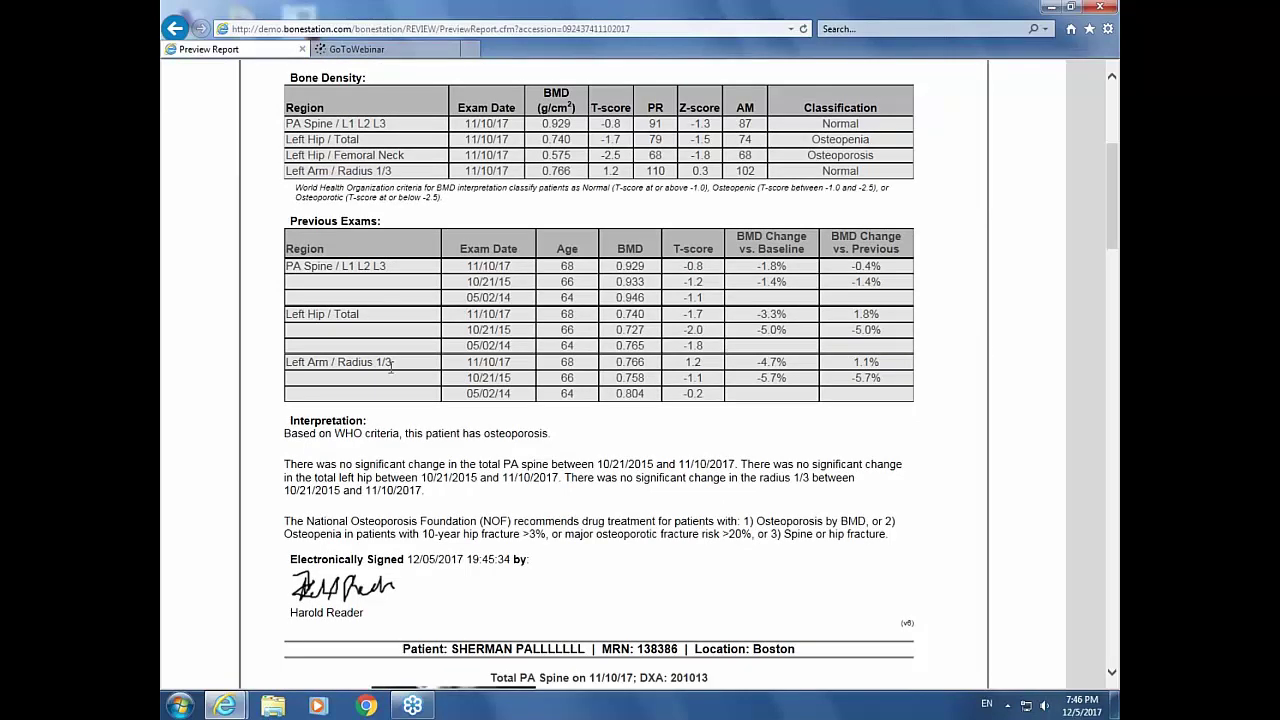
scroll(1116, 264, "down", 3)
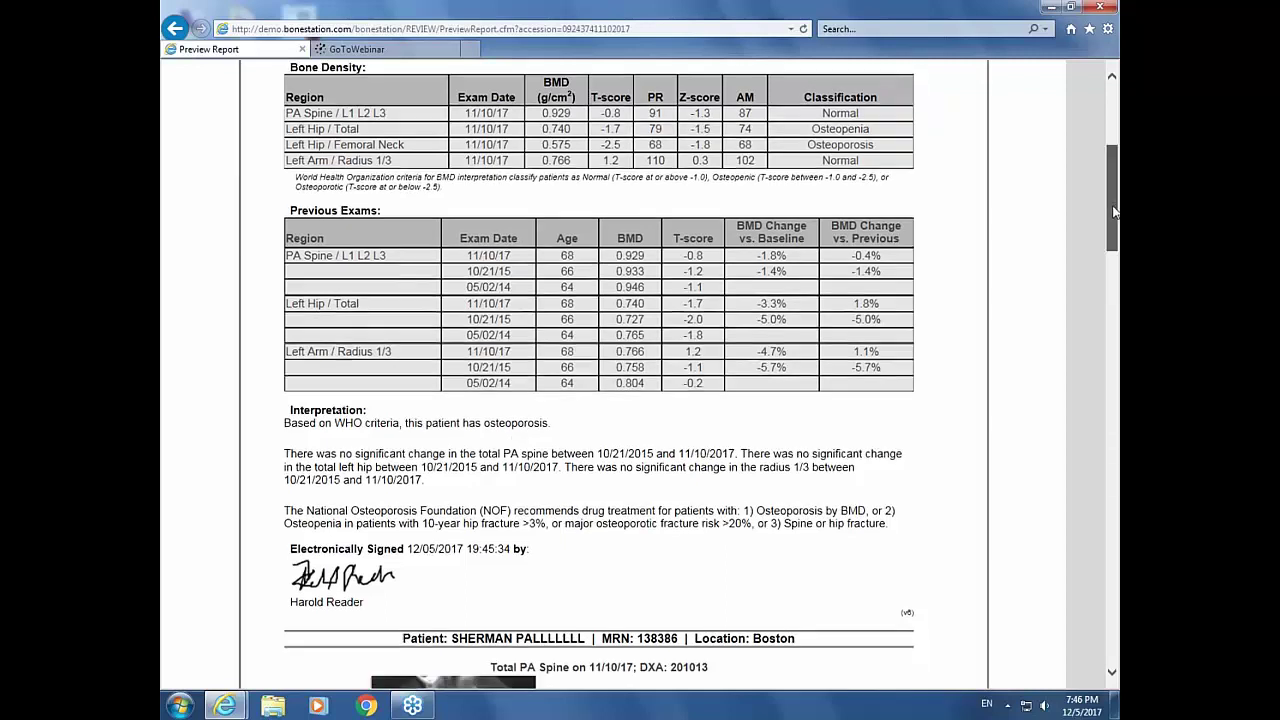
left_click_drag(1114, 256, 1116, 104)
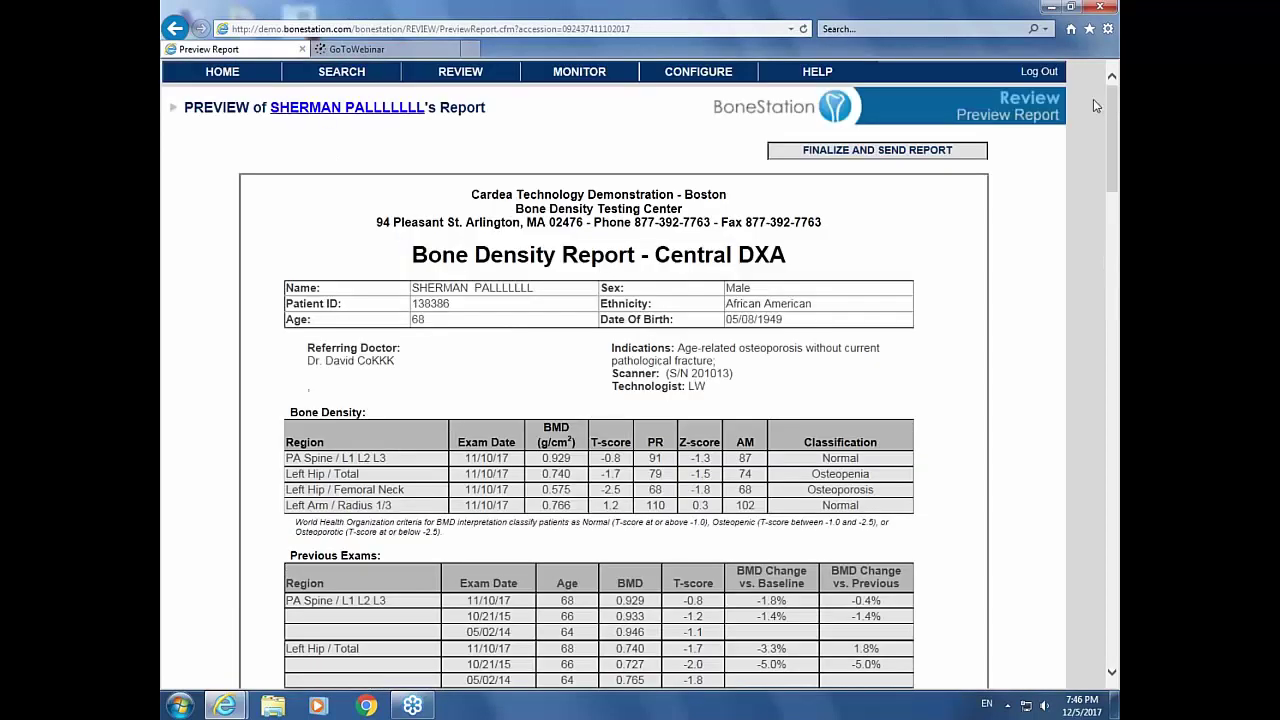
Log out of BoneStation and open the H: network drive in a maximized Explorer window
left_click(1039, 72)
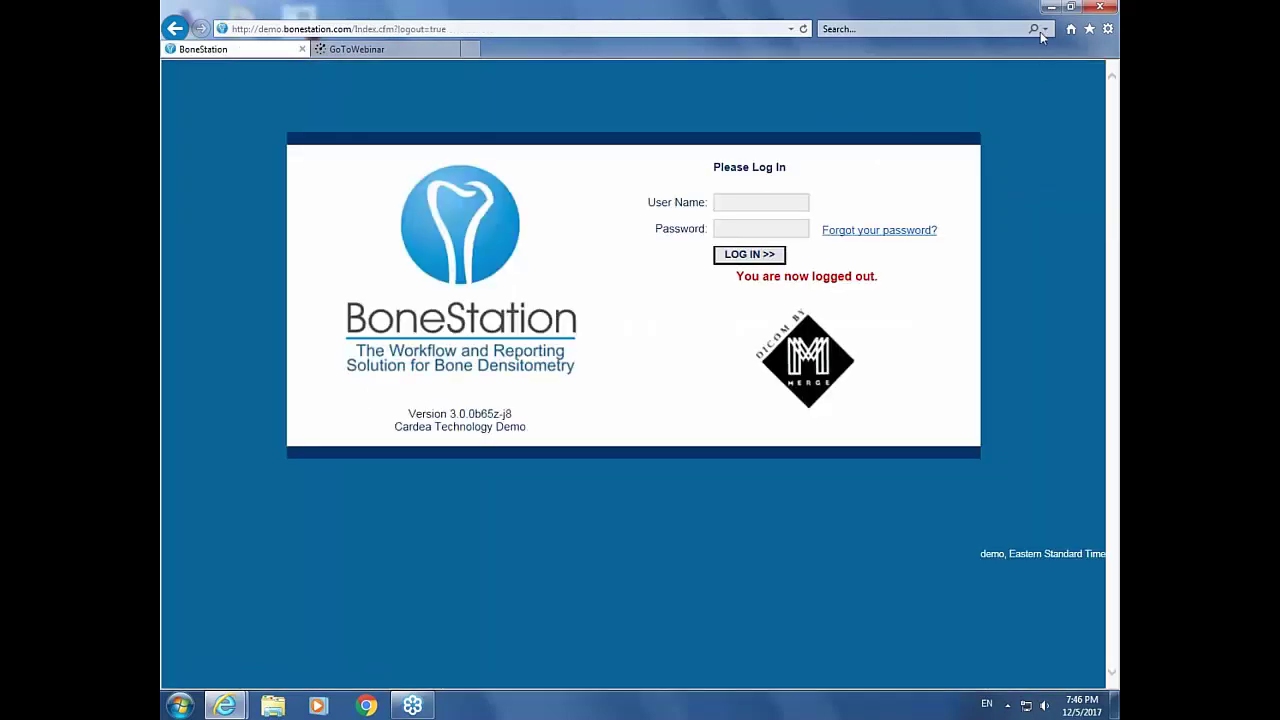
left_click(1051, 7)
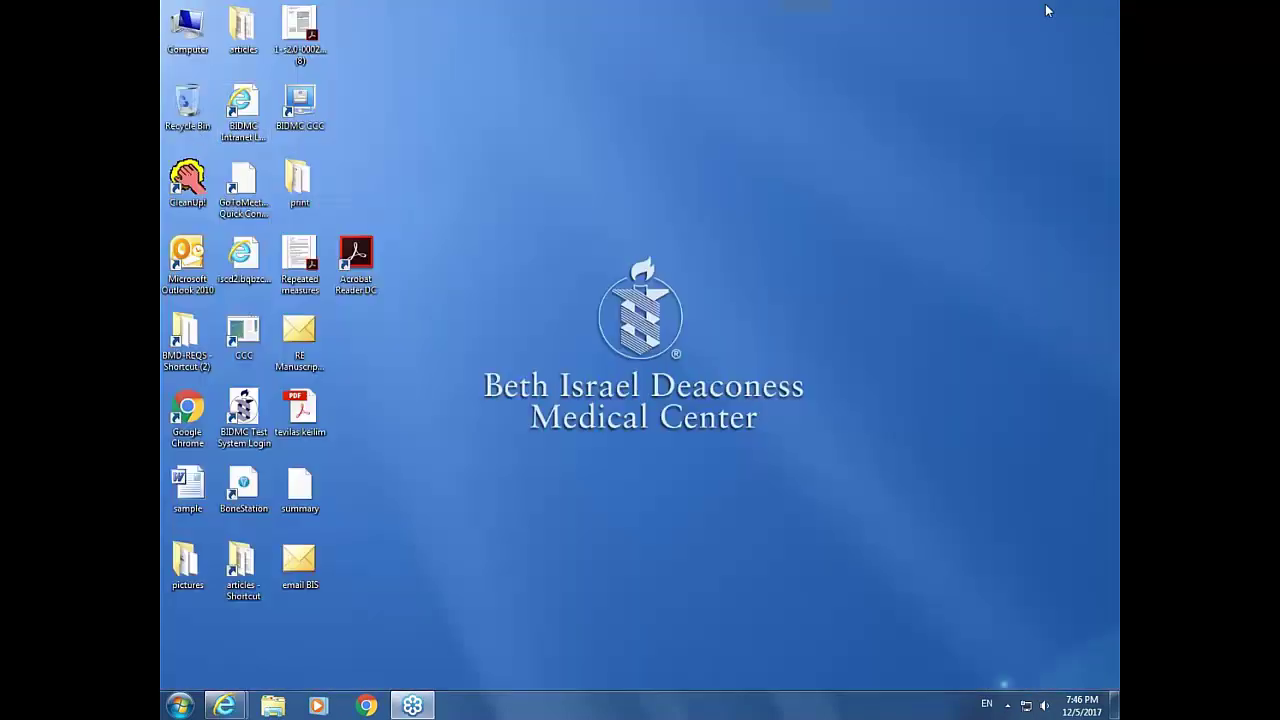
double_click(187, 22)
left_click(611, 391)
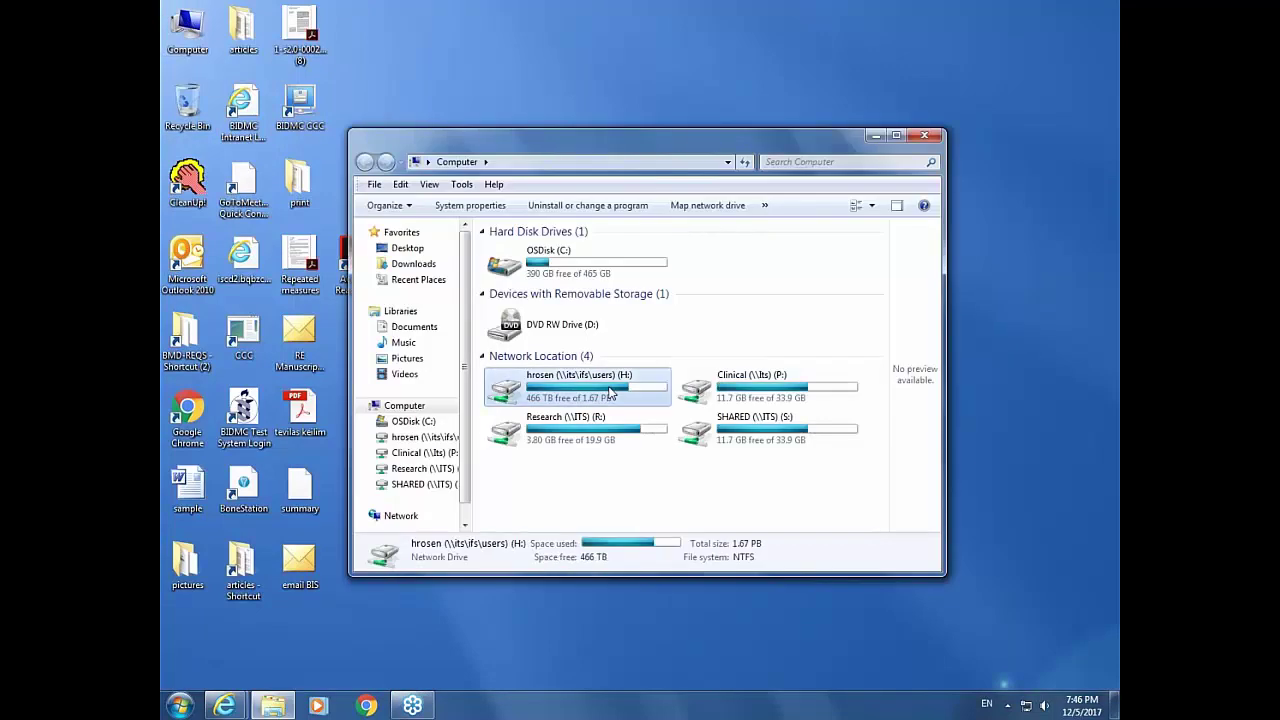
double_click(611, 391)
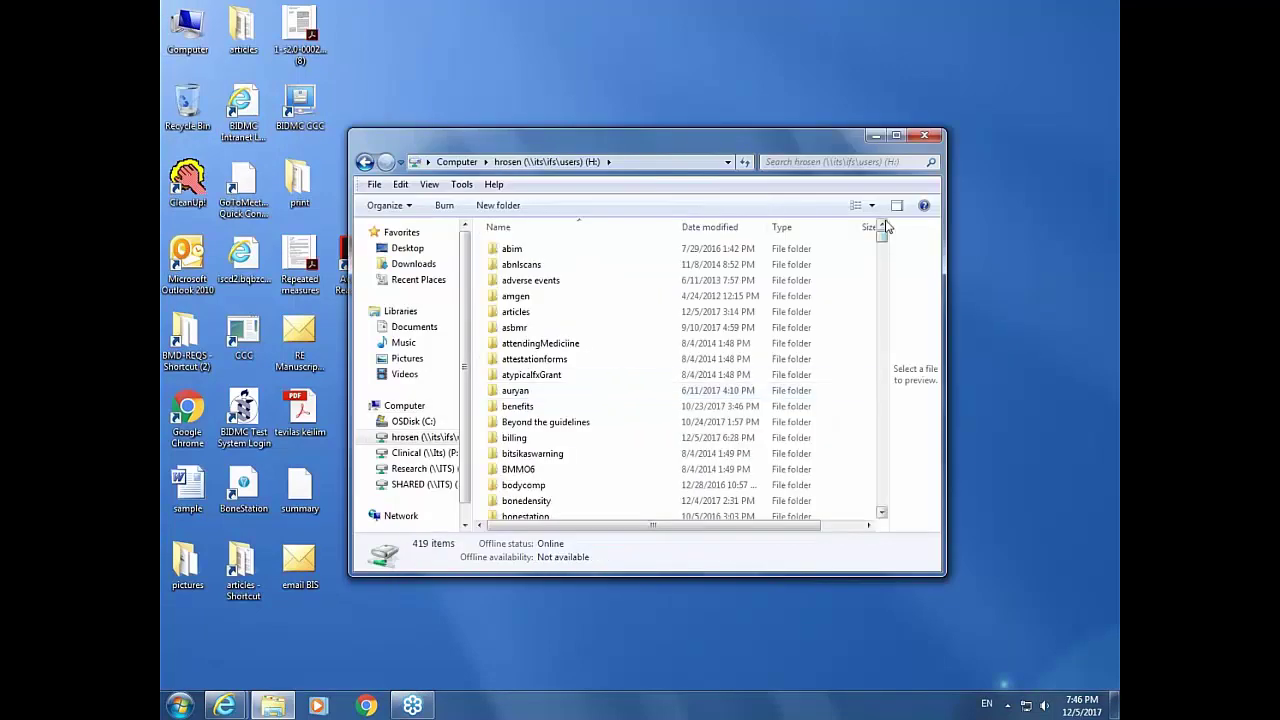
left_click(896, 135)
left_click_drag(688, 122, 688, 470)
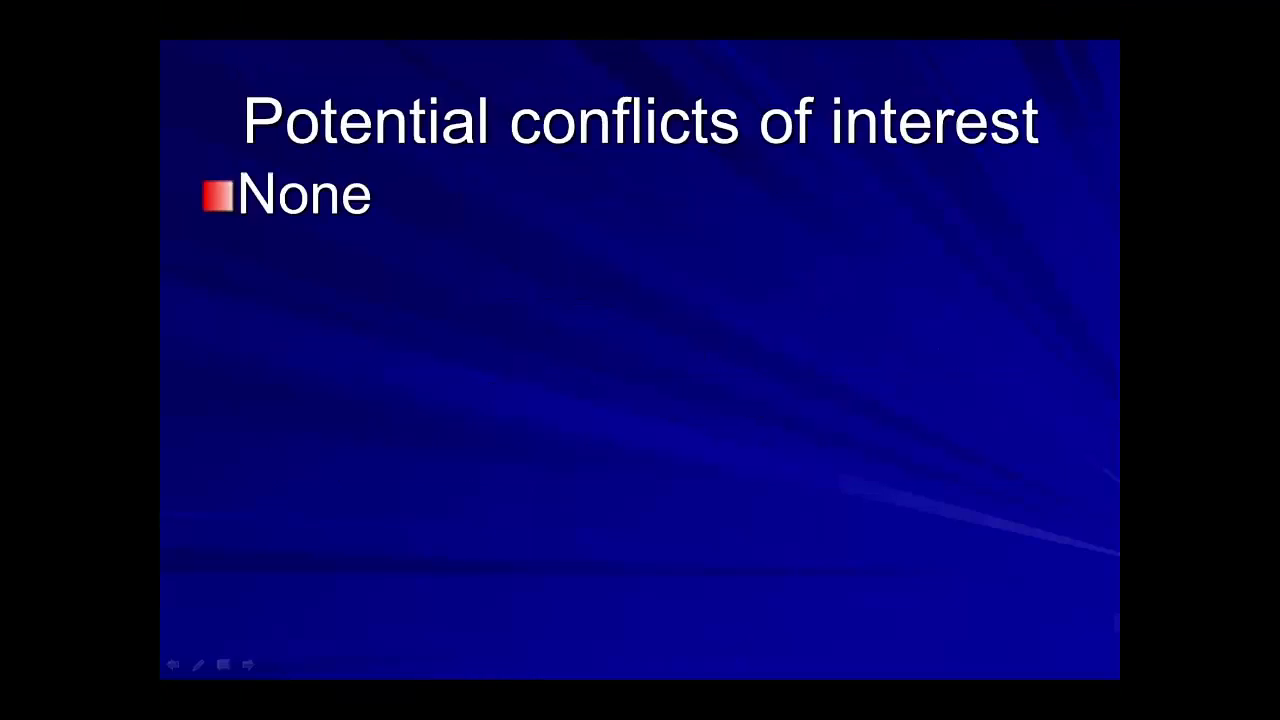